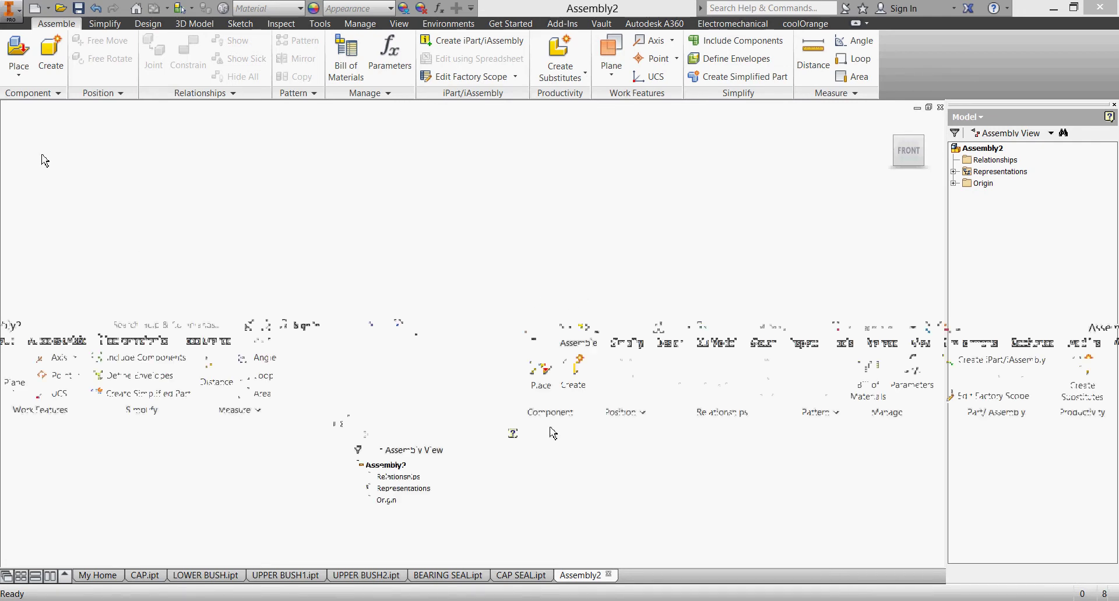
Place the BODY part grounded at the origin
click(18, 56)
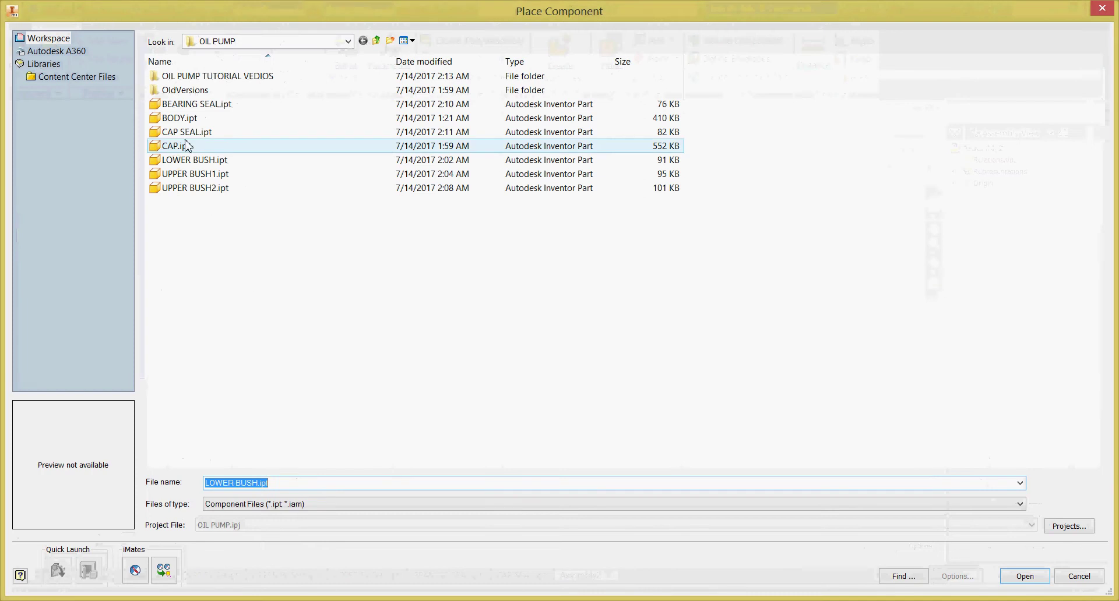
click(350, 117)
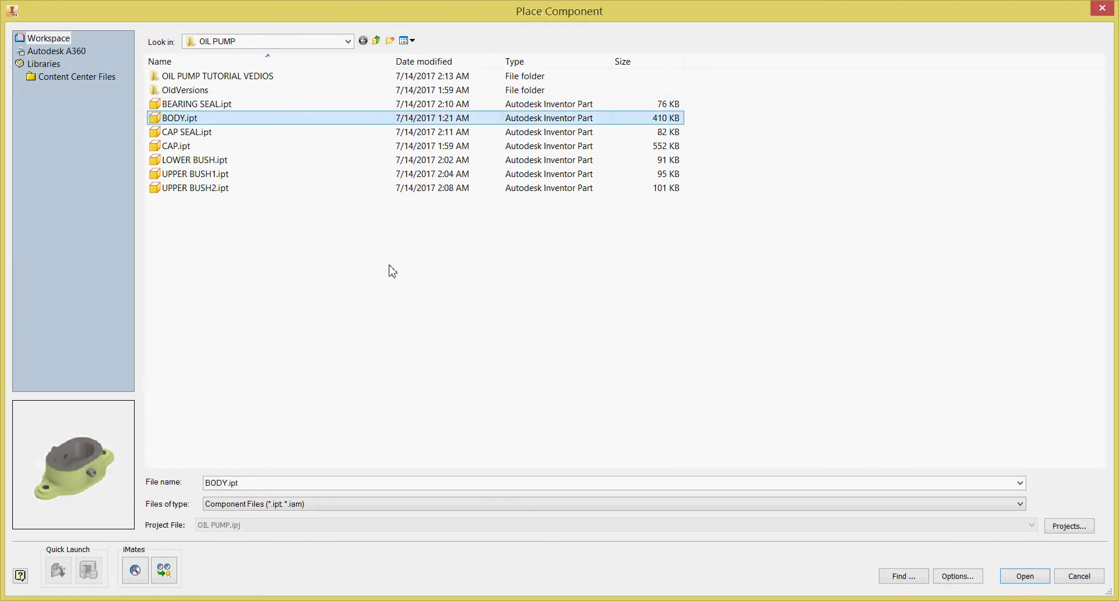
click(1012, 576)
right_click(577, 331)
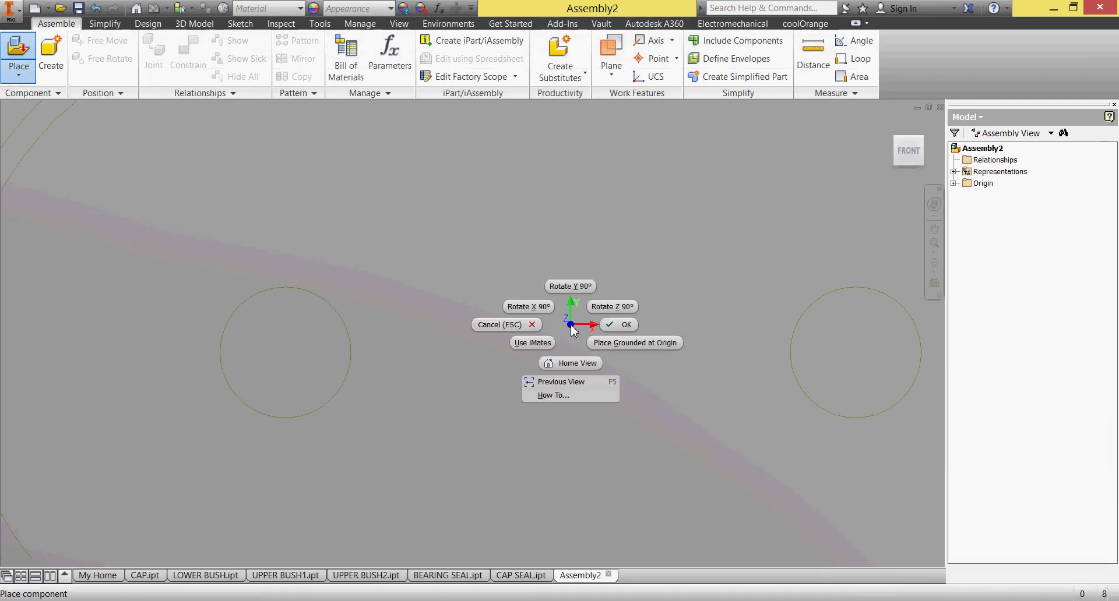
click(616, 344)
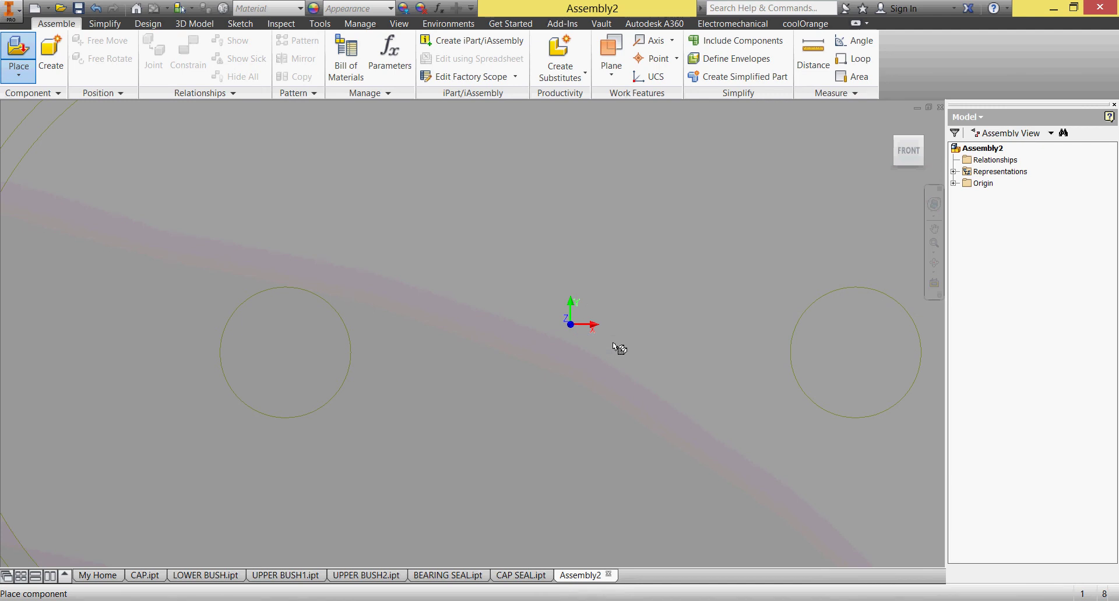
key(Escape)
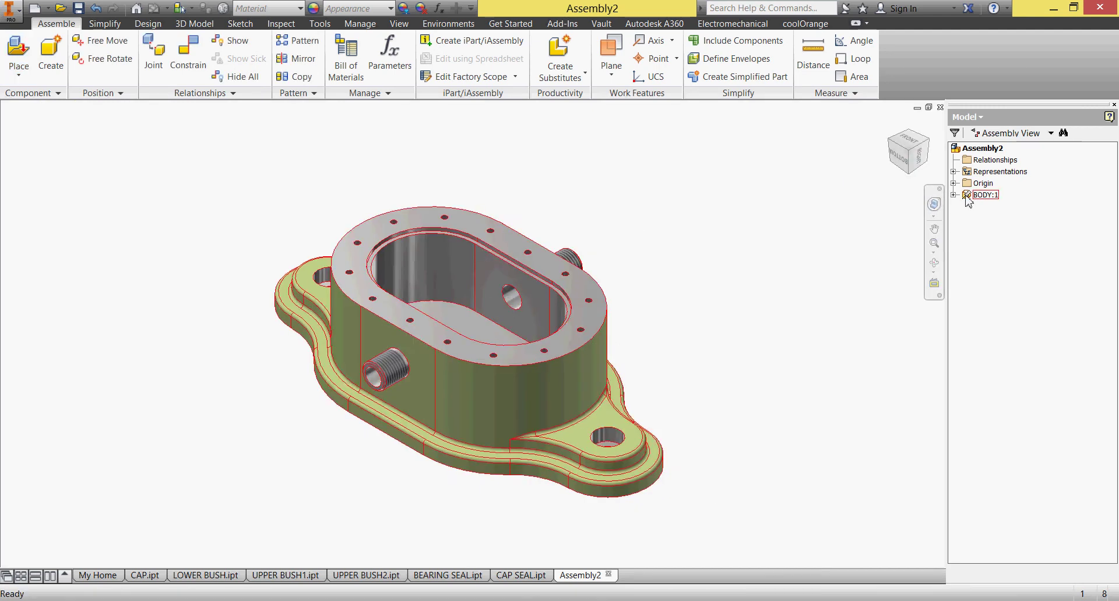
click(600, 344)
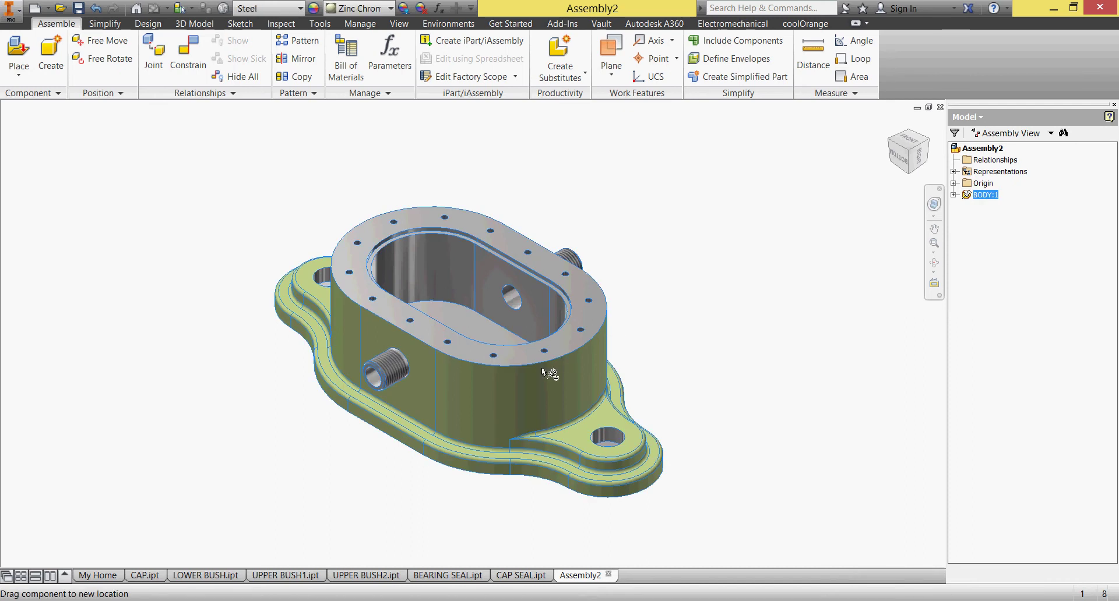
click(664, 314)
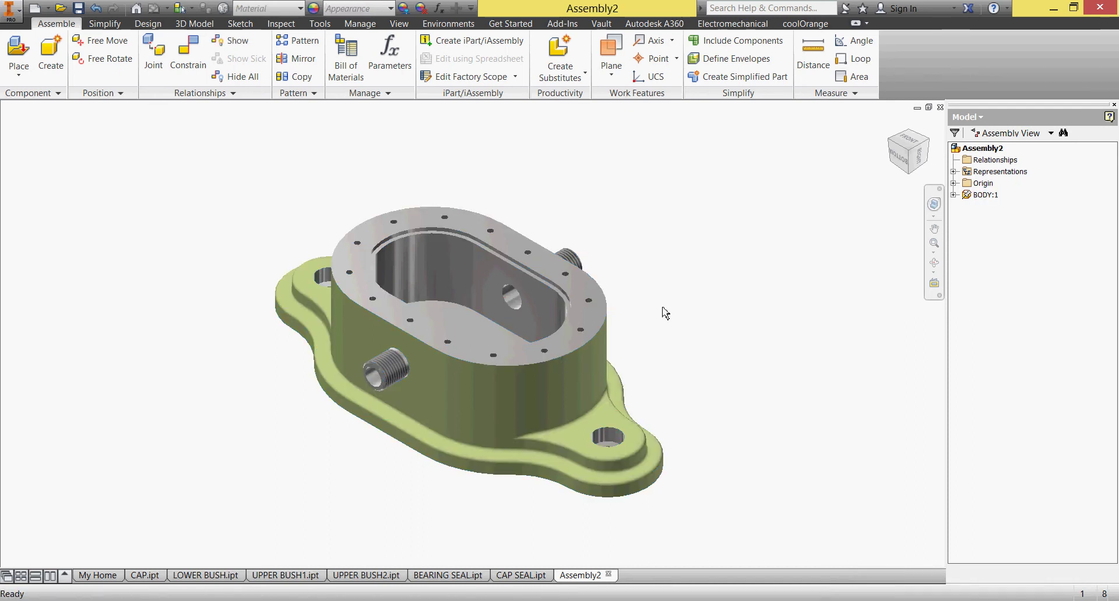
Add two LOWER BUSH instances beside the body
click(18, 51)
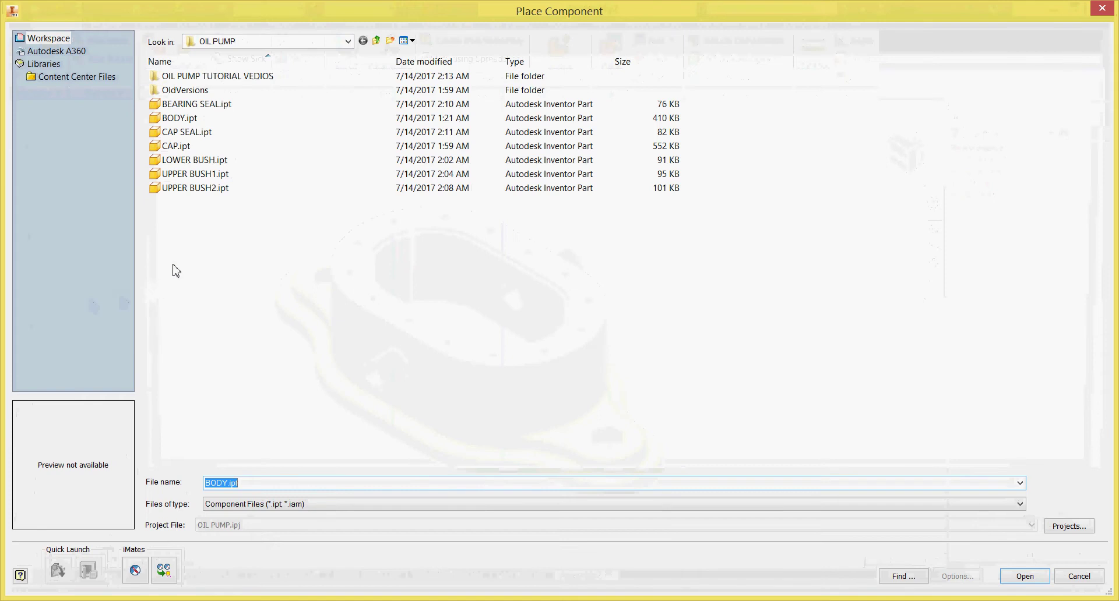
click(205, 161)
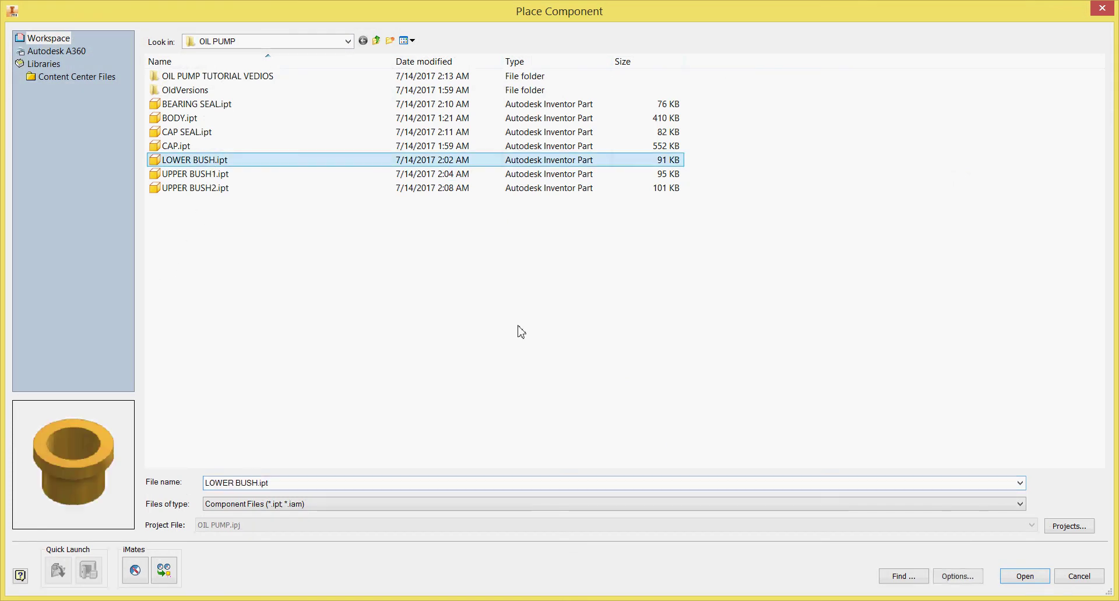
click(1025, 576)
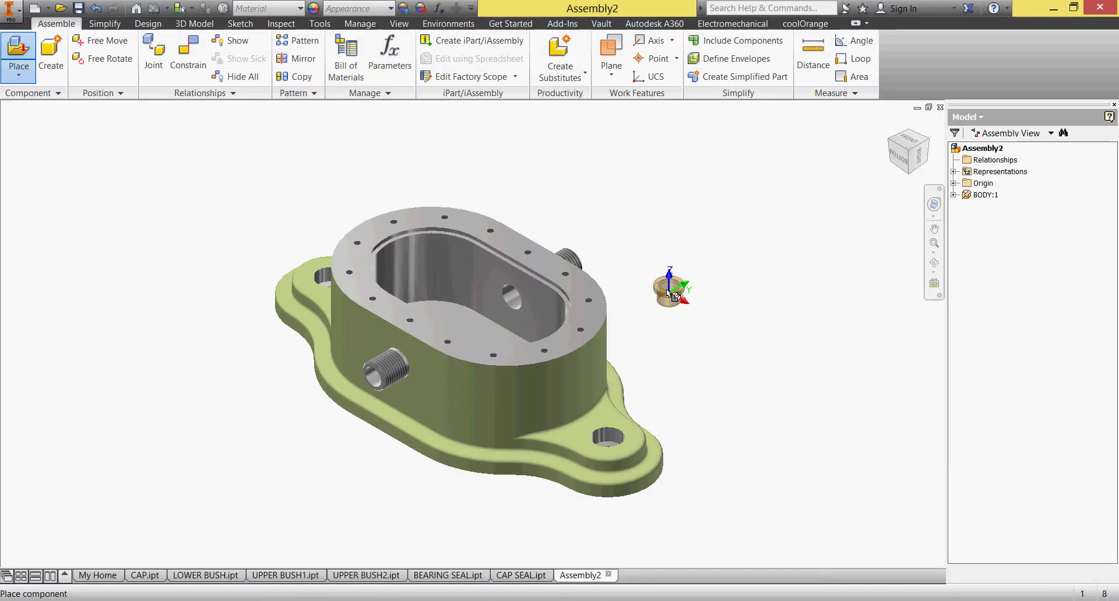
click(664, 285)
click(708, 344)
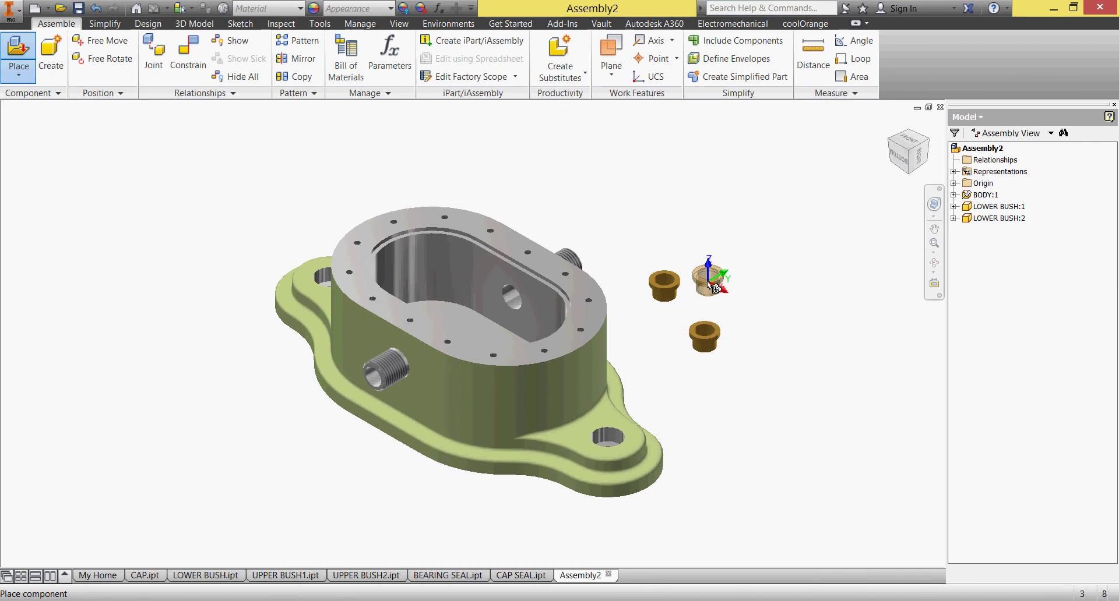
Seat the first LOWER BUSH in a pocket-floor hole with an Insert constraint
key(Escape)
click(188, 55)
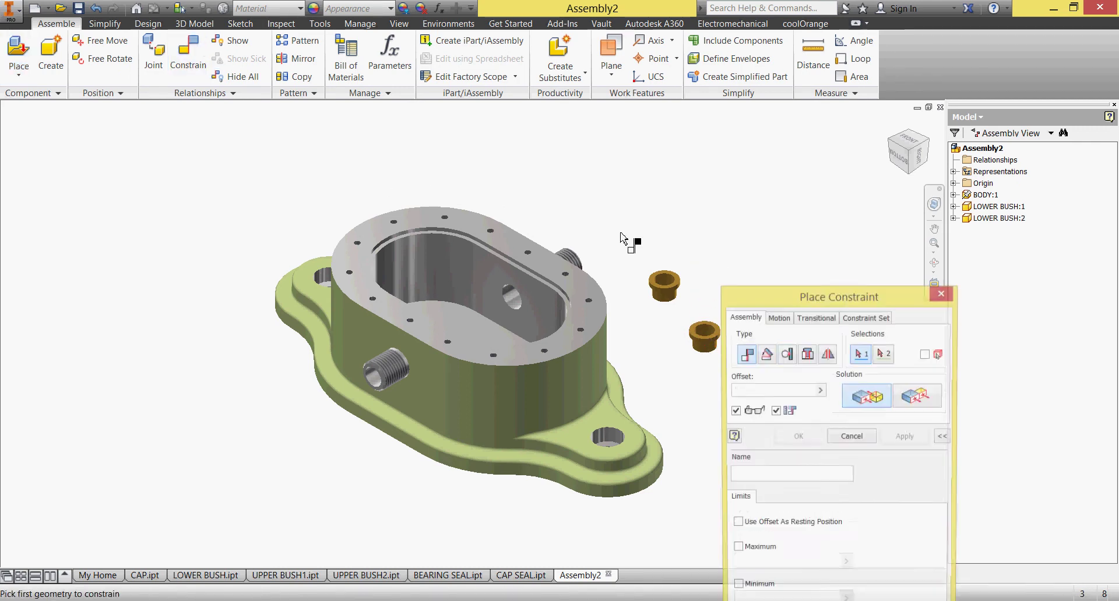
click(809, 357)
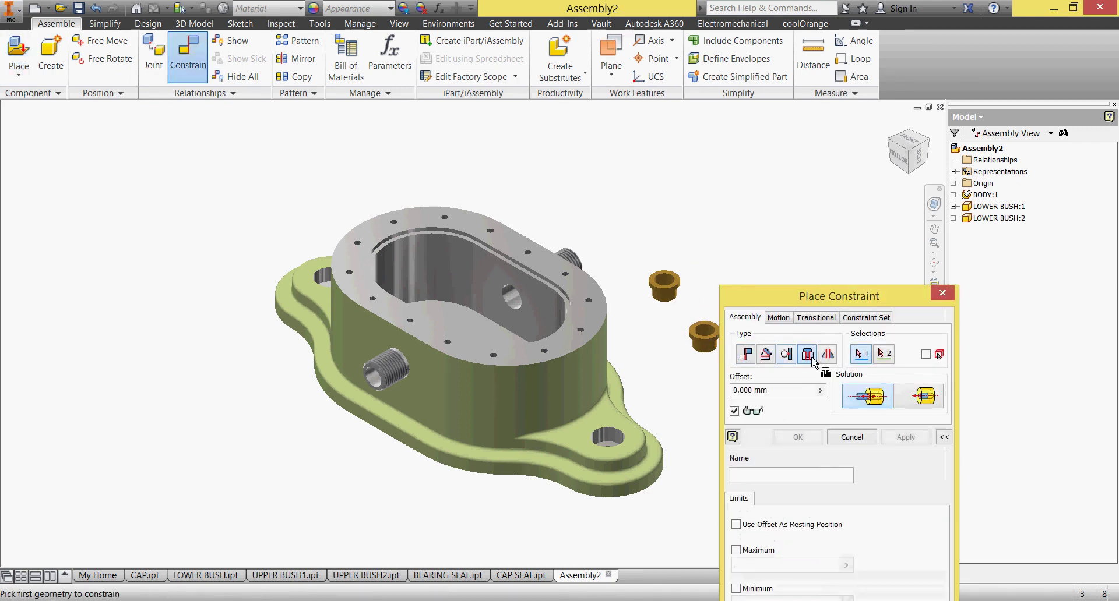
click(666, 299)
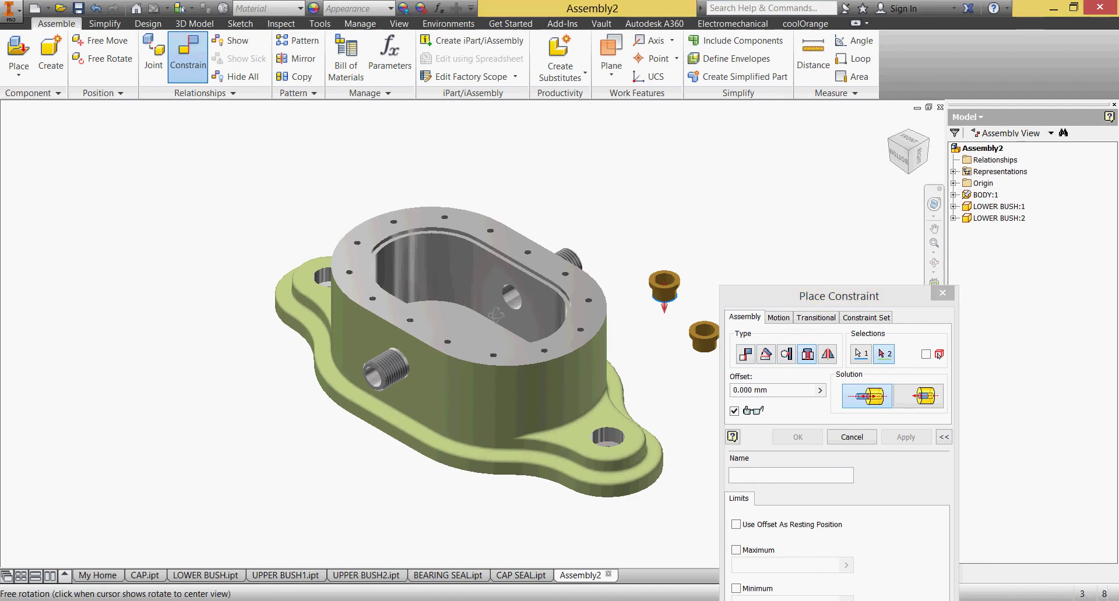
shift+middle_drag(494, 315, 495, 338)
scroll(455, 316, down, 4)
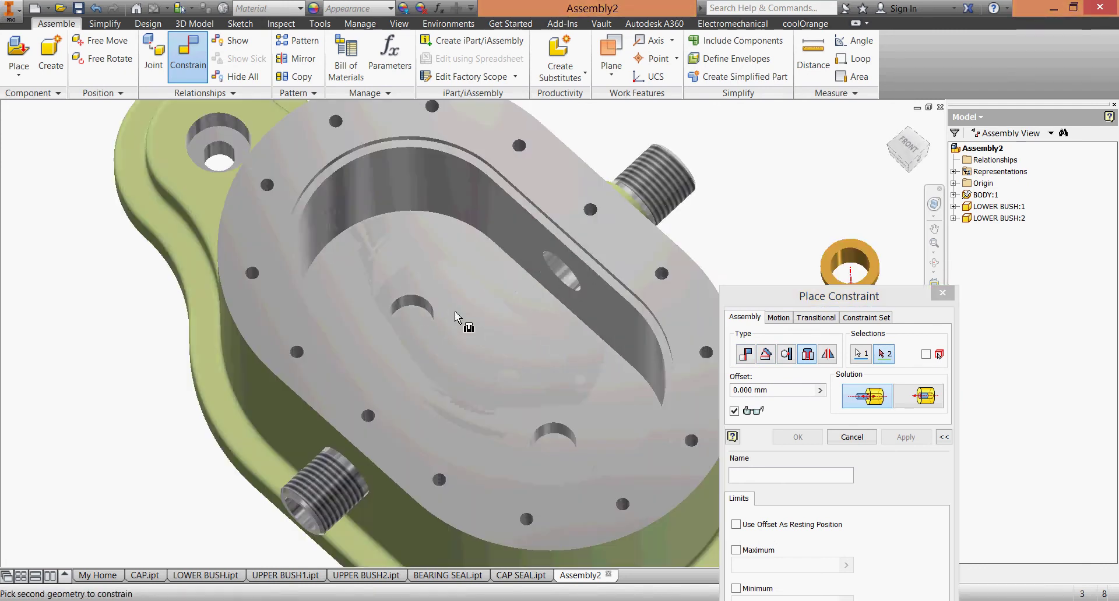
scroll(455, 316, down, 2)
click(394, 317)
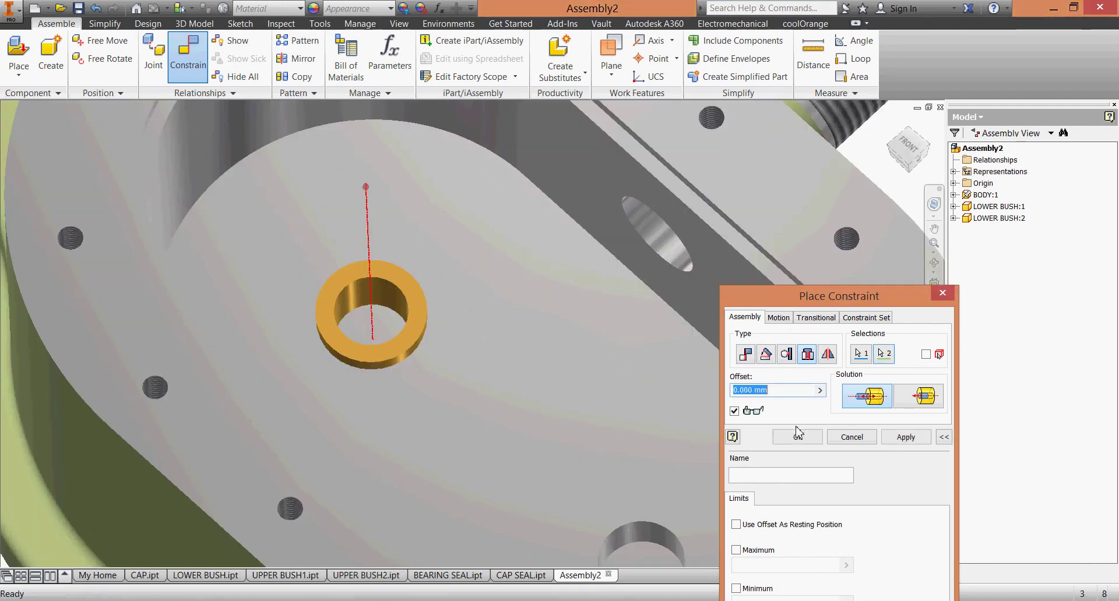
click(884, 437)
Seat the second LOWER BUSH in the other hole with an Insert constraint
scroll(652, 401, up, 5)
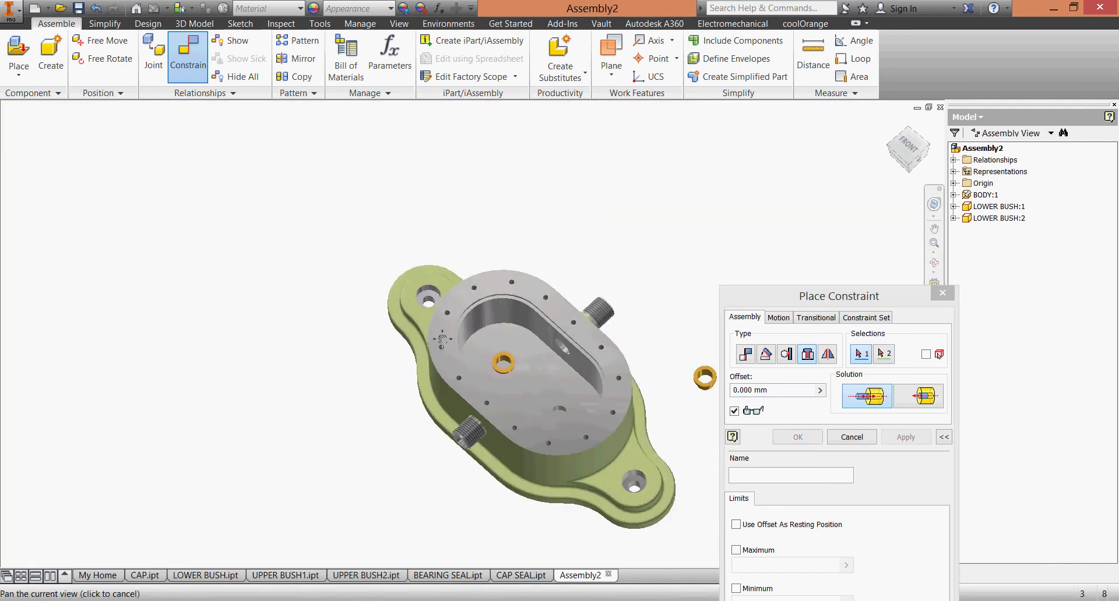
middle_drag(441, 338, 430, 333)
scroll(375, 375, down, 5)
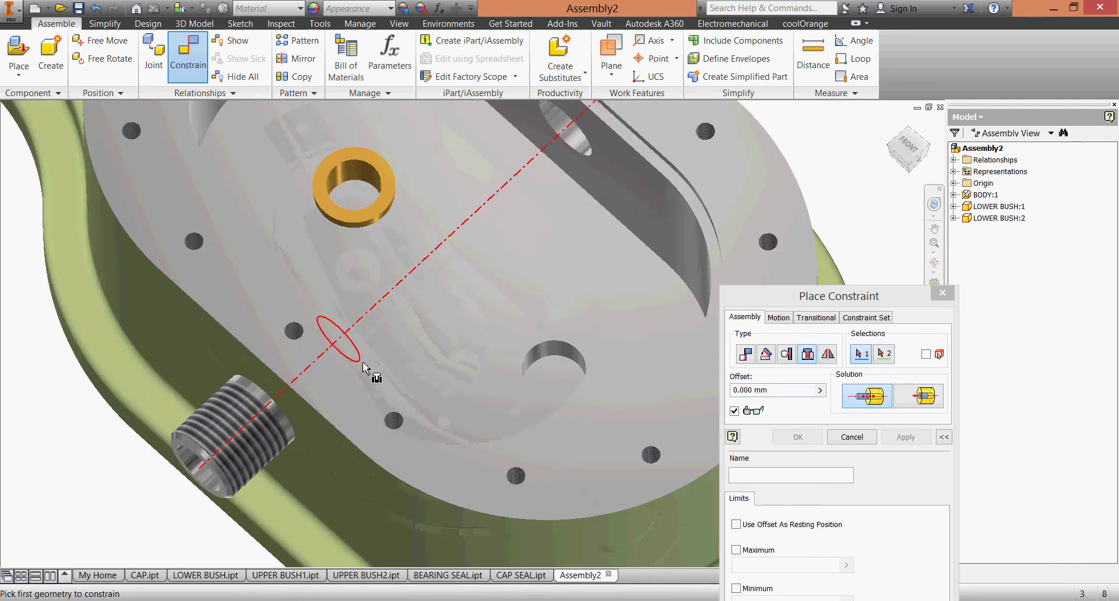
click(551, 367)
scroll(553, 300, up, 5)
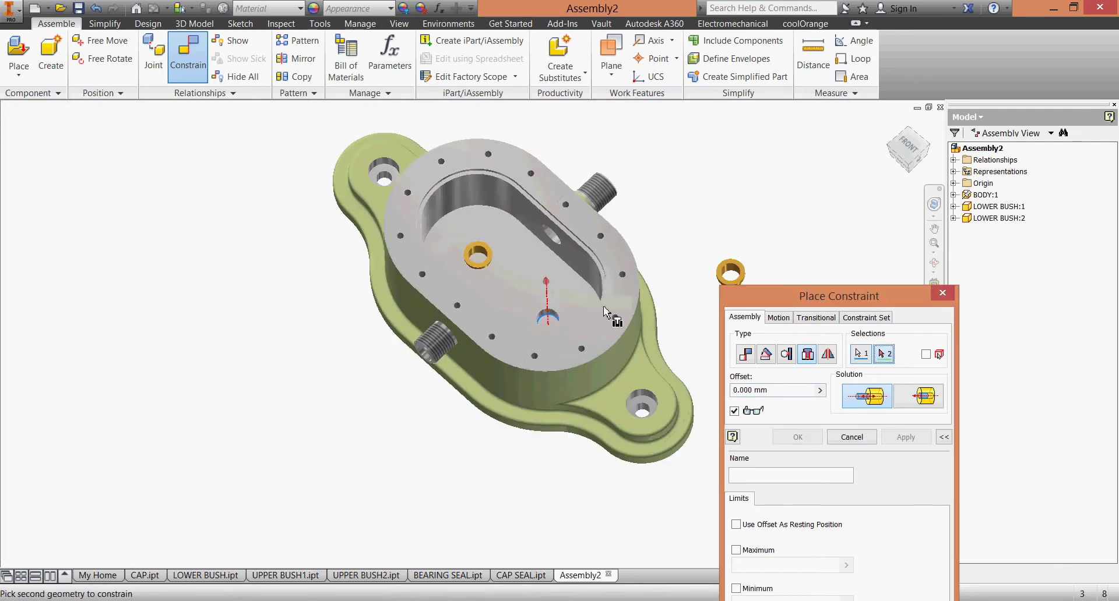
shift+middle_drag(684, 327, 632, 295)
scroll(631, 302, down, 3)
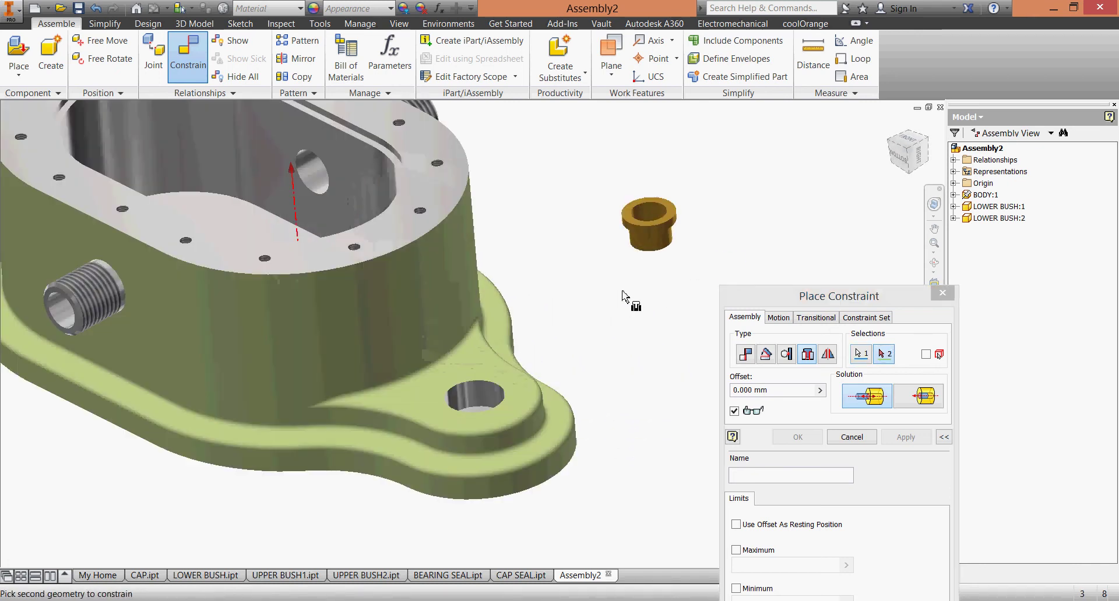
click(647, 257)
click(796, 437)
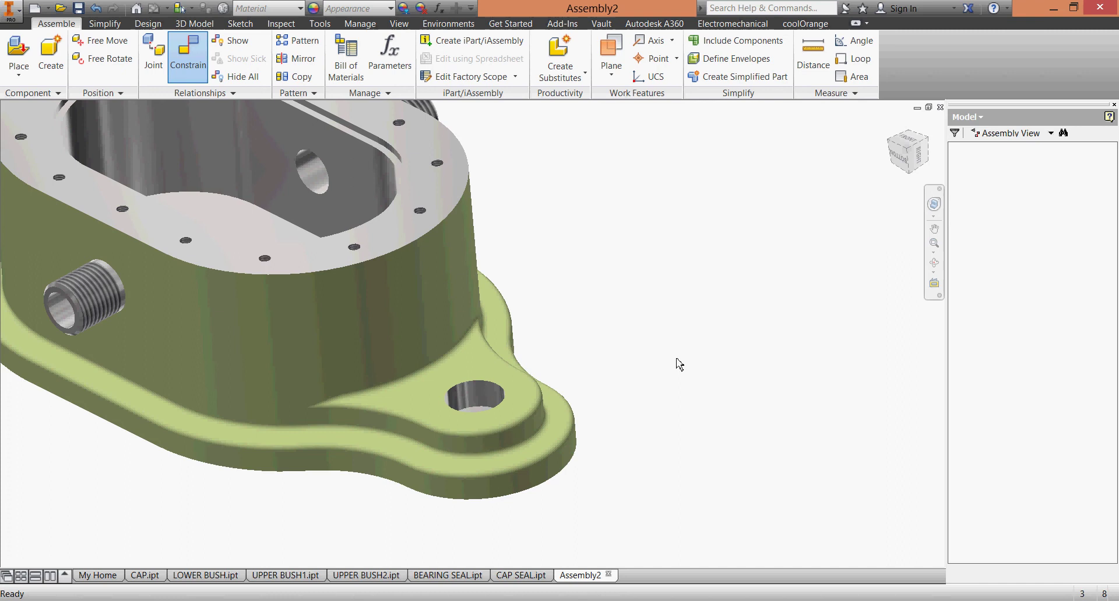
Save the new assembly under the file name 'OIL PUMP'
click(78, 8)
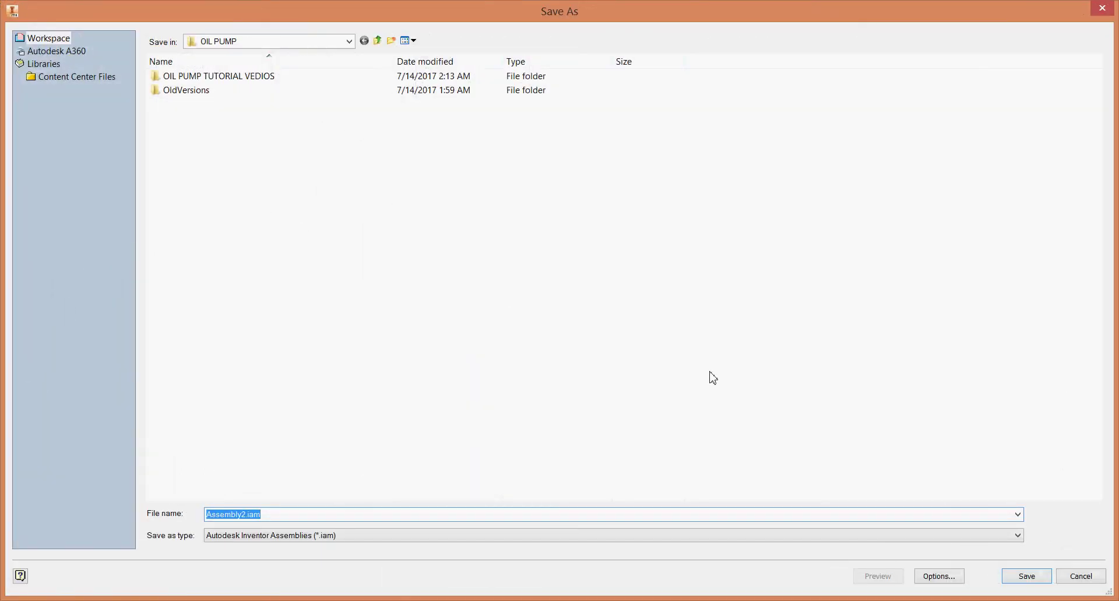
text(OIL )
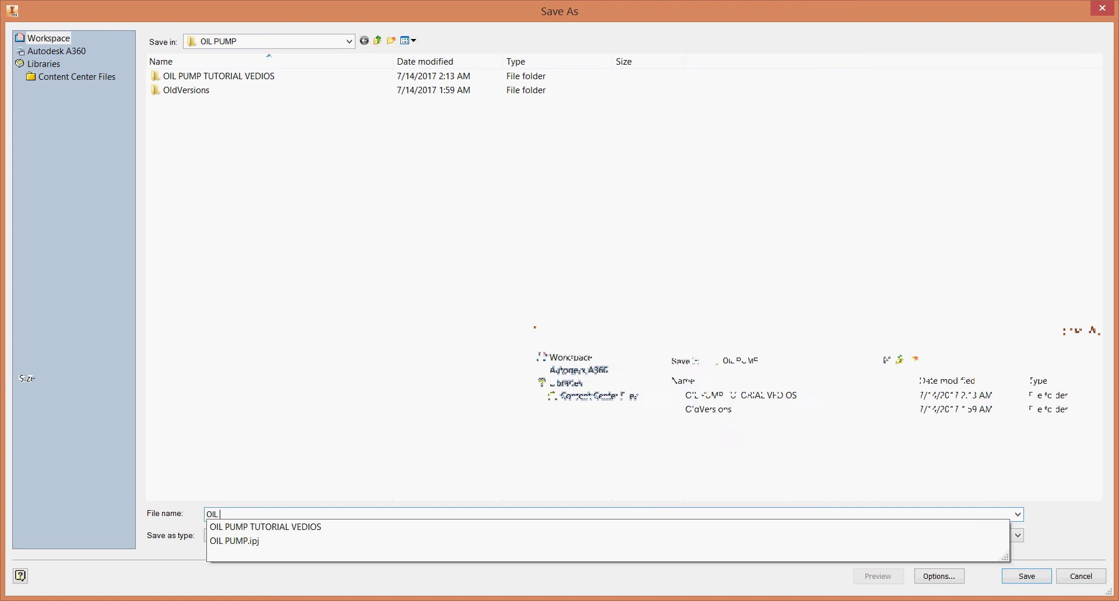
text(PUMP)
click(728, 372)
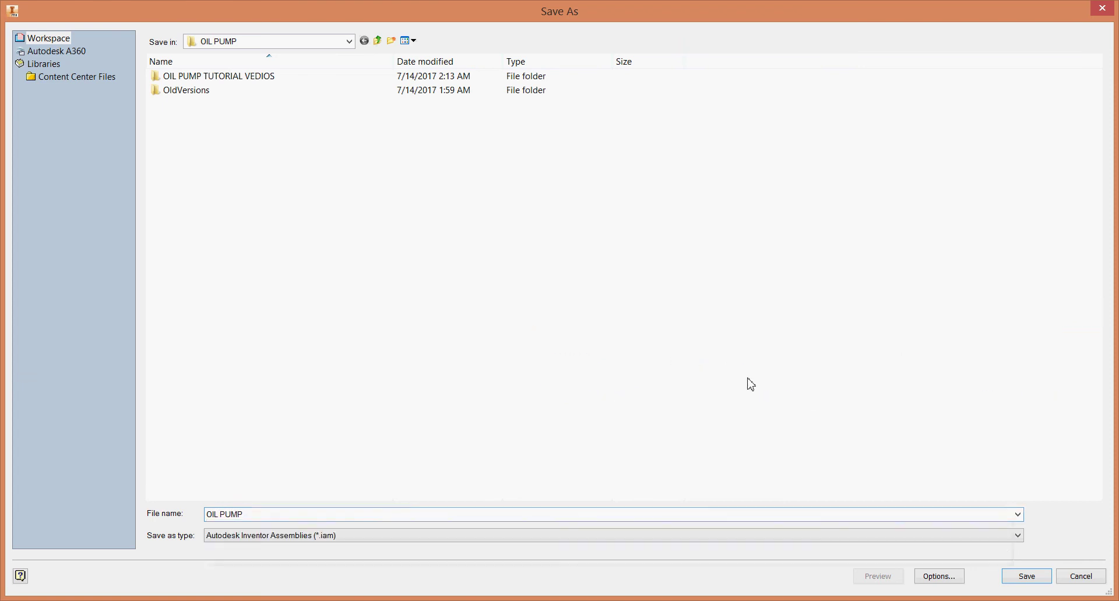
click(1025, 577)
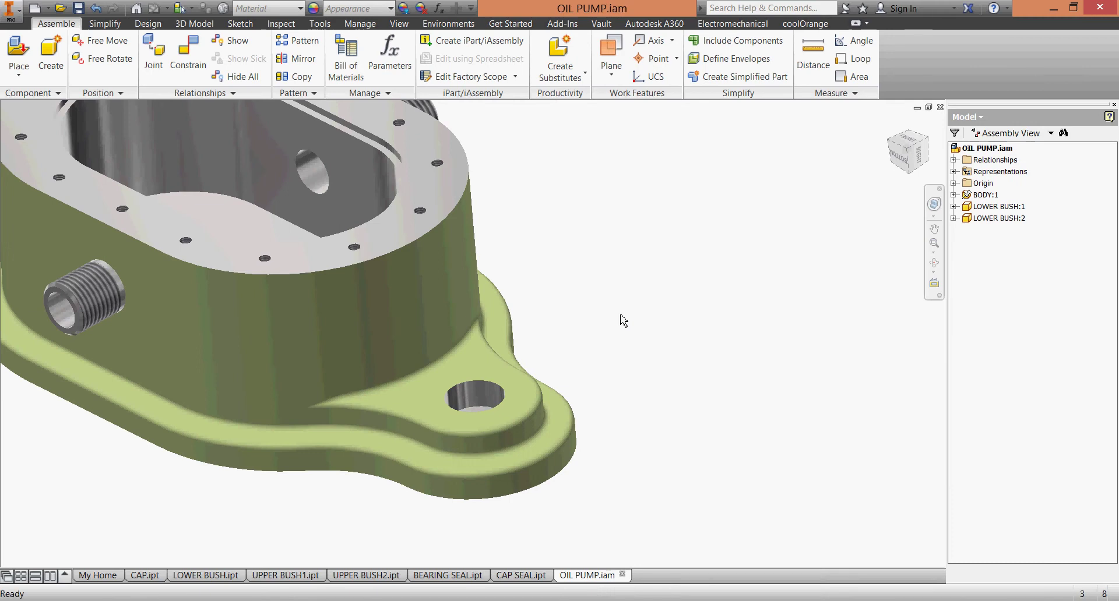
Measure the gap between pocket floor and bush rim, confirming a 3 mm offset along Z
shift+middle_drag(579, 307, 583, 330)
key(m)
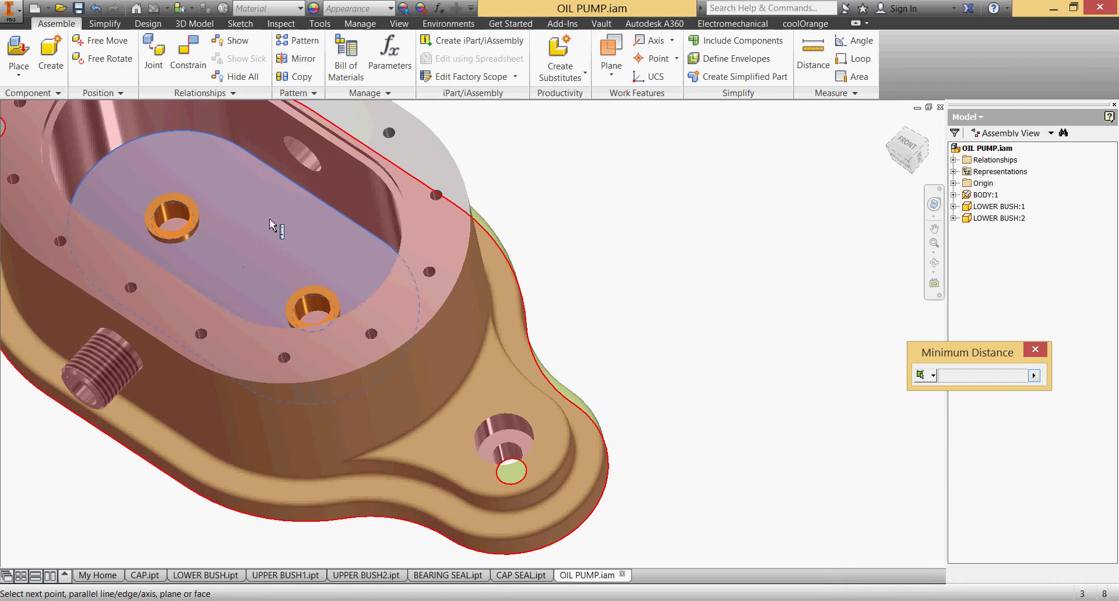
click(218, 216)
click(194, 213)
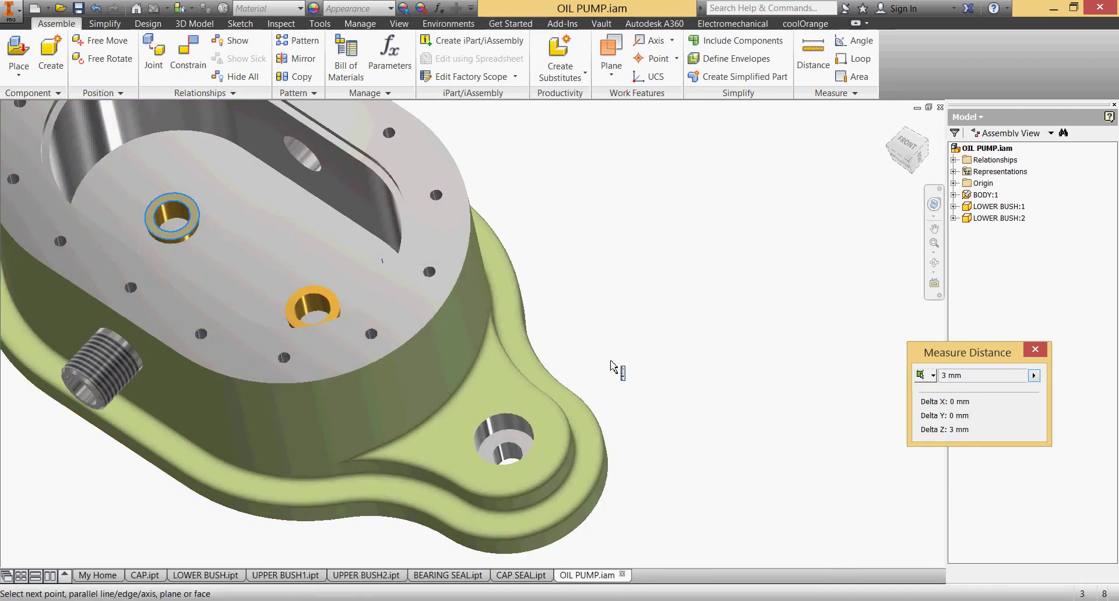
mouse_move(625, 342)
shift+middle_down()
mouse_move(571, 332)
mouse_move(603, 344)
shift+middle_up()
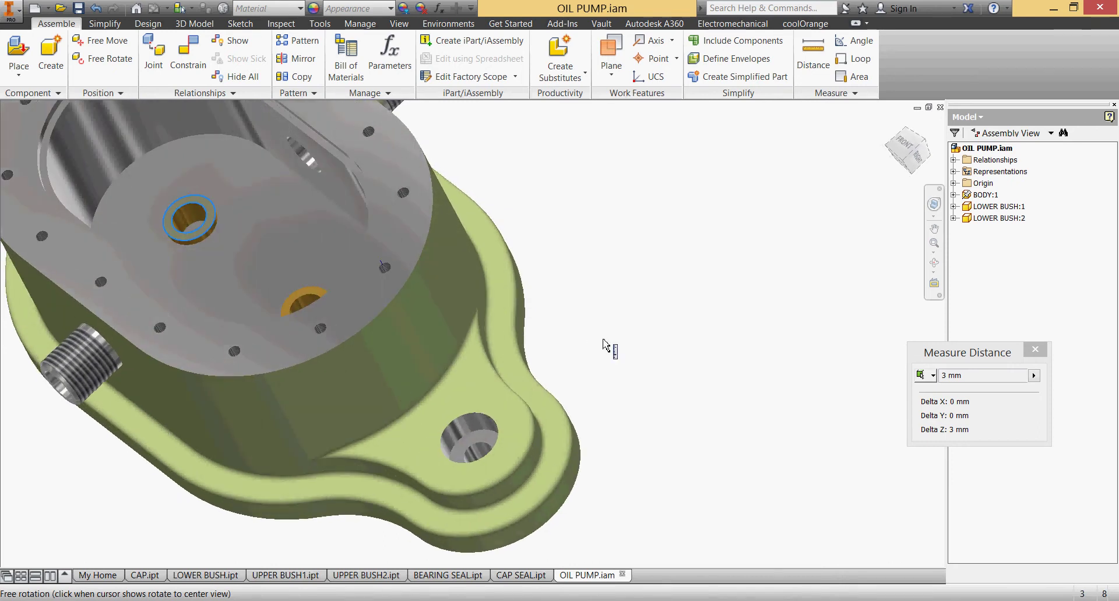
click(1035, 352)
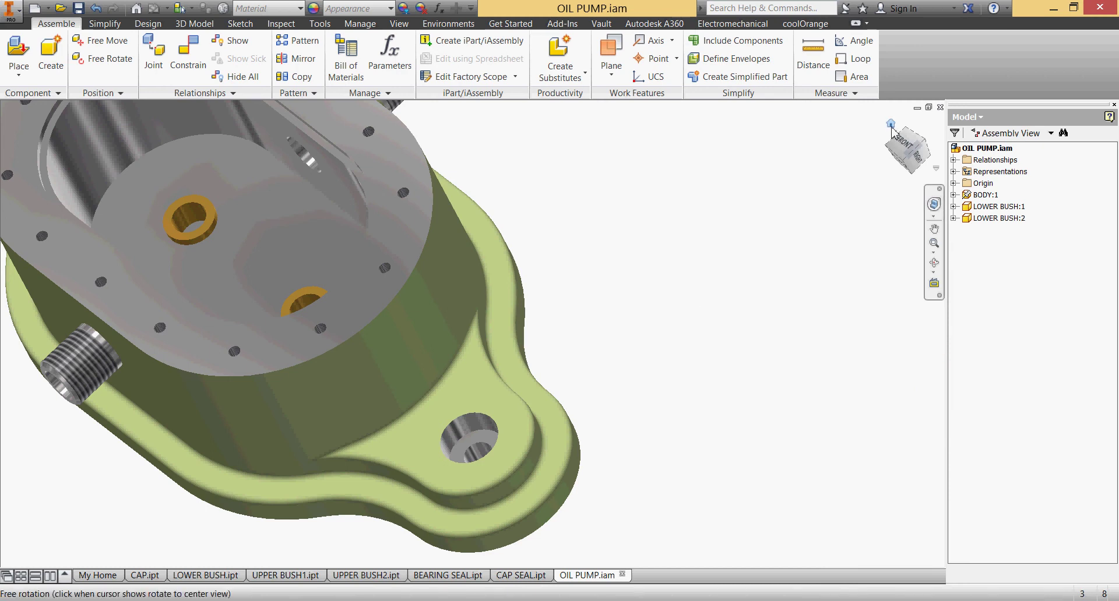
click(891, 124)
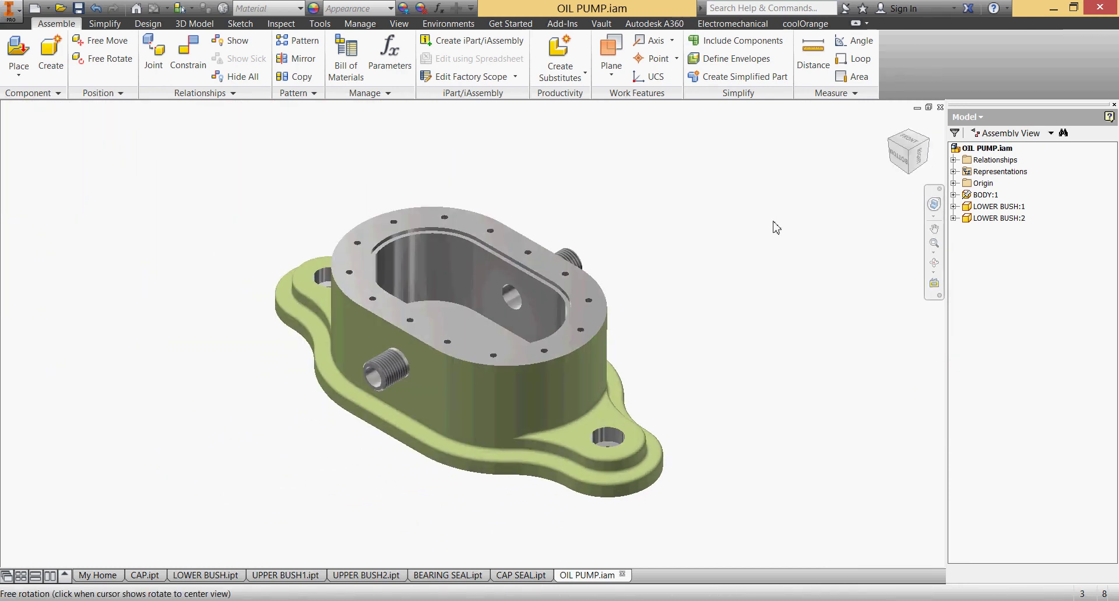
middle_drag(742, 268, 444, 272)
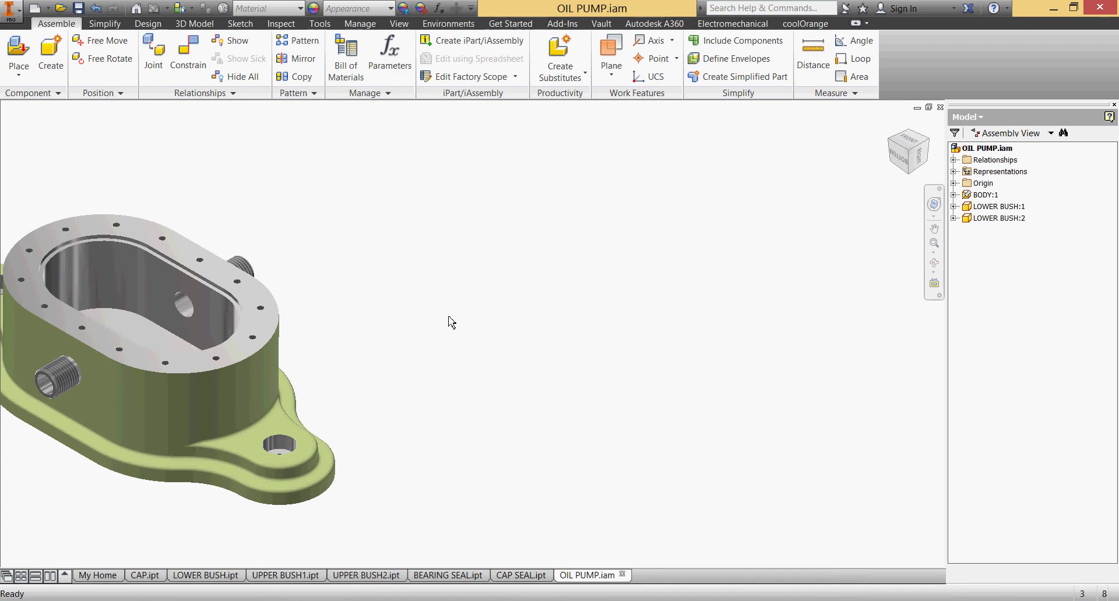
Start a new shaft component and delete its Cylinder 14 x 50 section
click(148, 23)
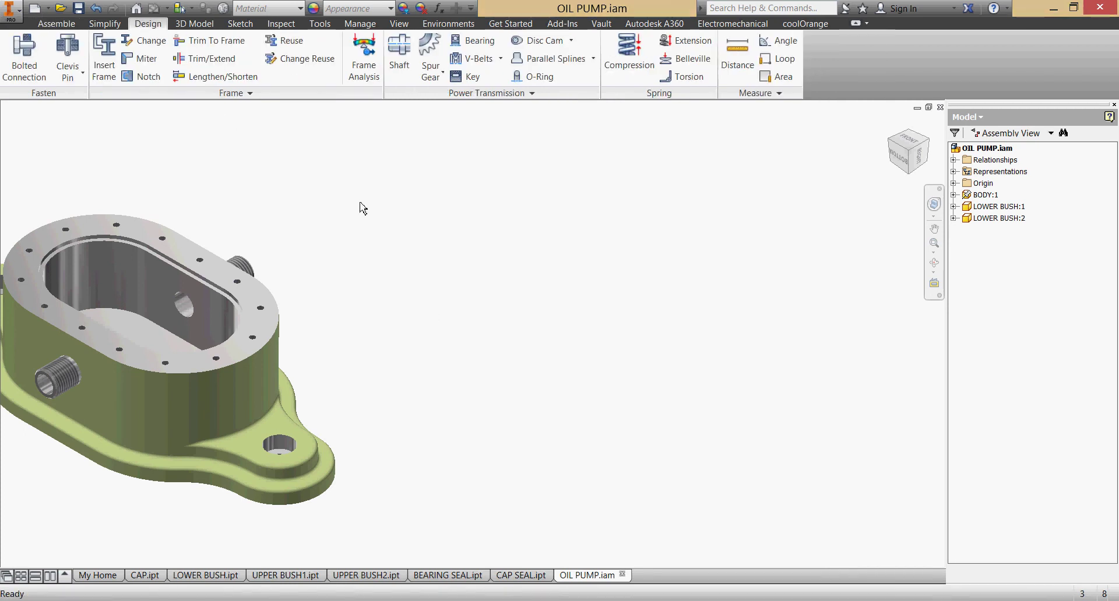
click(399, 55)
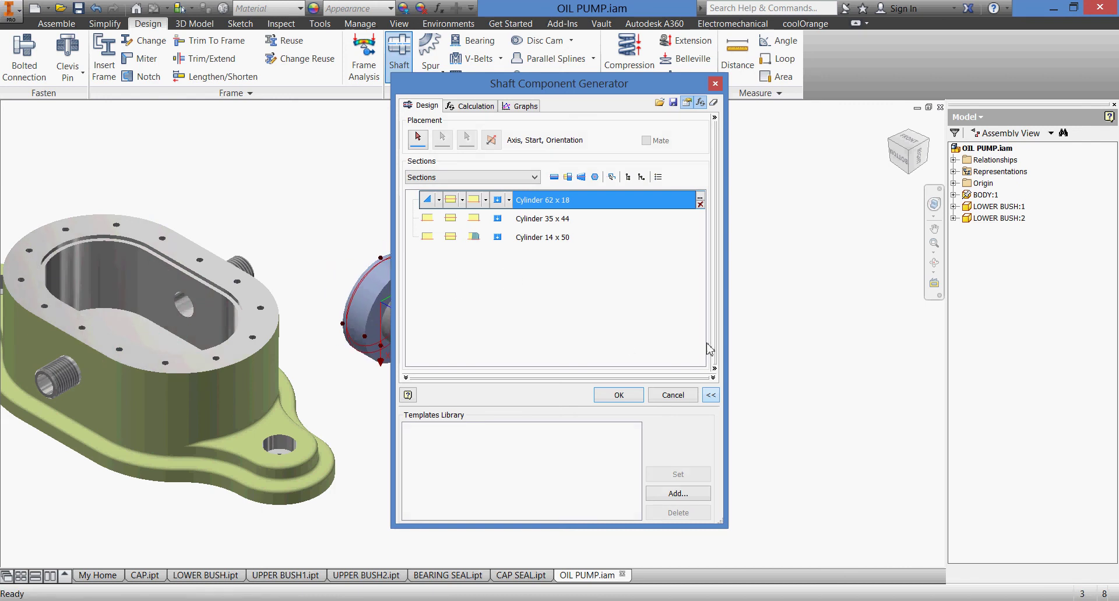
middle_drag(796, 353, 220, 334)
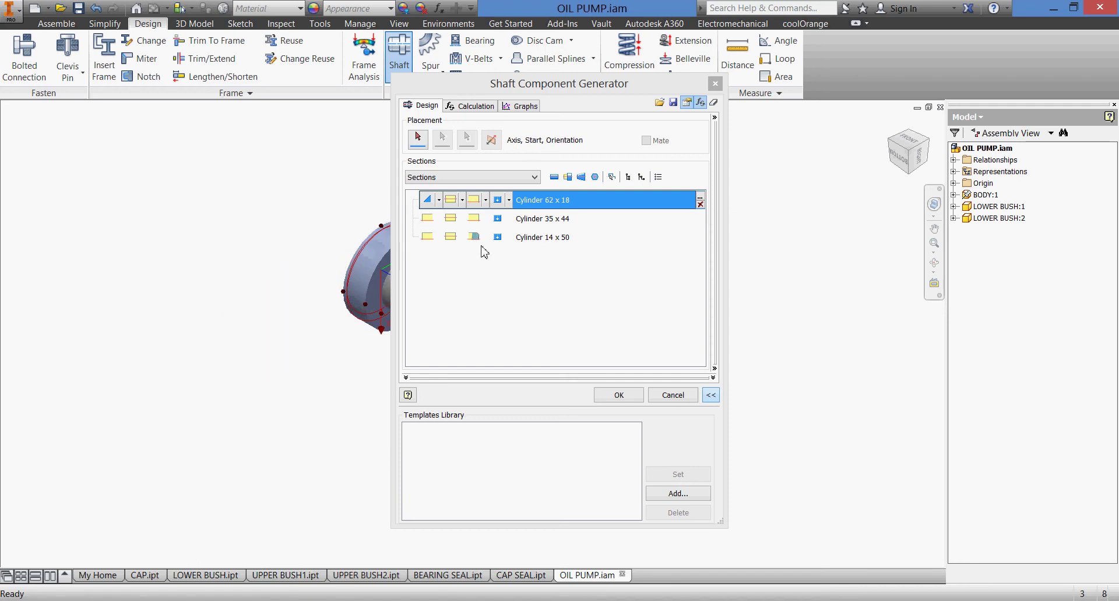
click(589, 239)
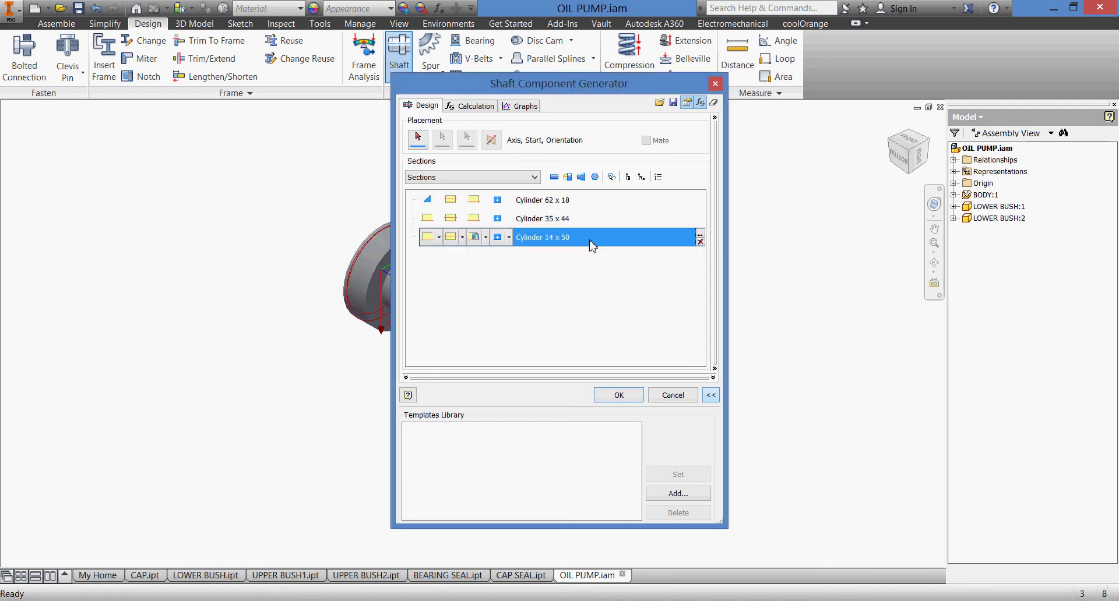
click(699, 242)
click(631, 365)
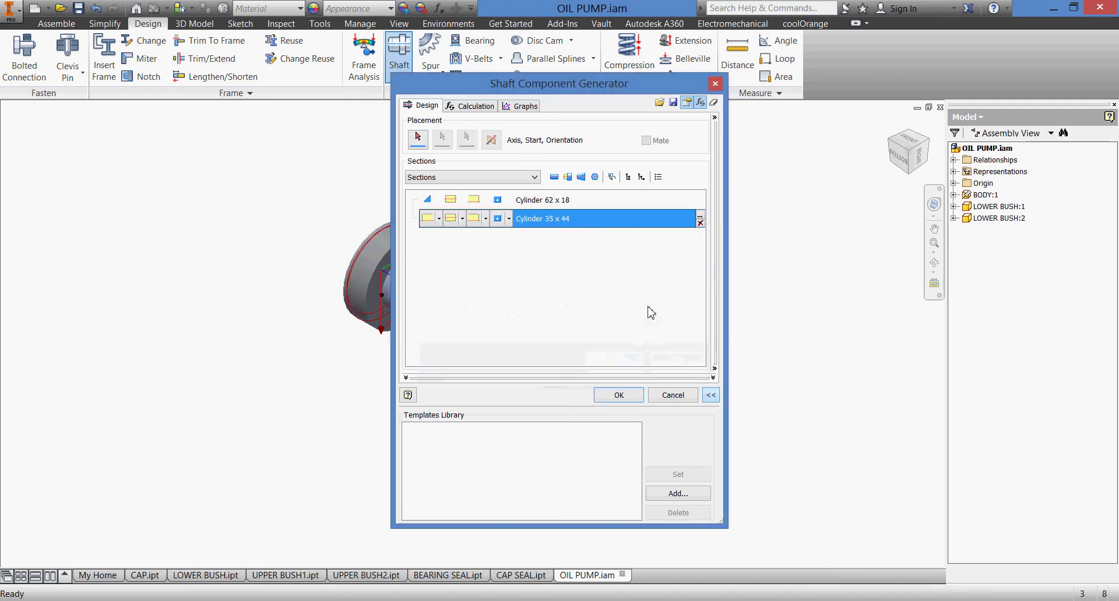
Delete the Cylinder 35 x 44 section and open the Cylinder 62 x 18 section's dimensions
click(700, 223)
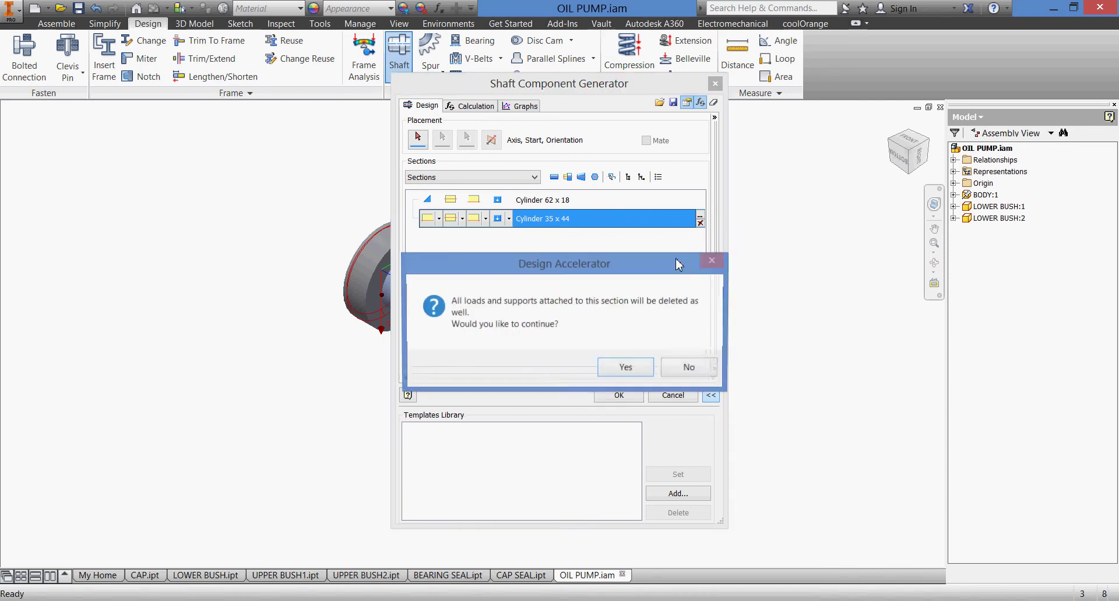
click(618, 367)
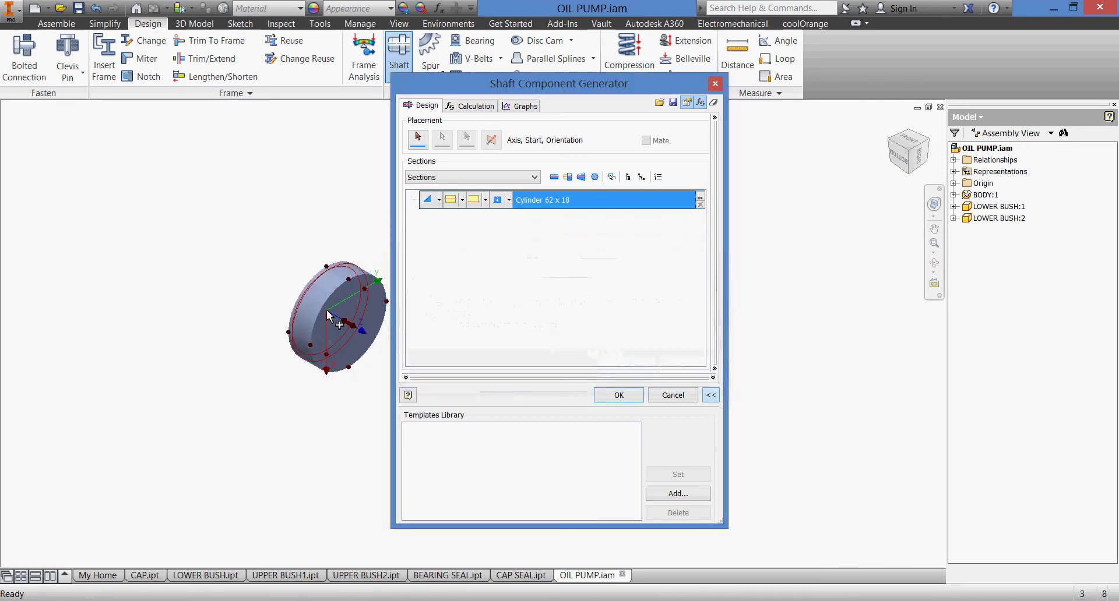
drag(327, 317, 547, 302)
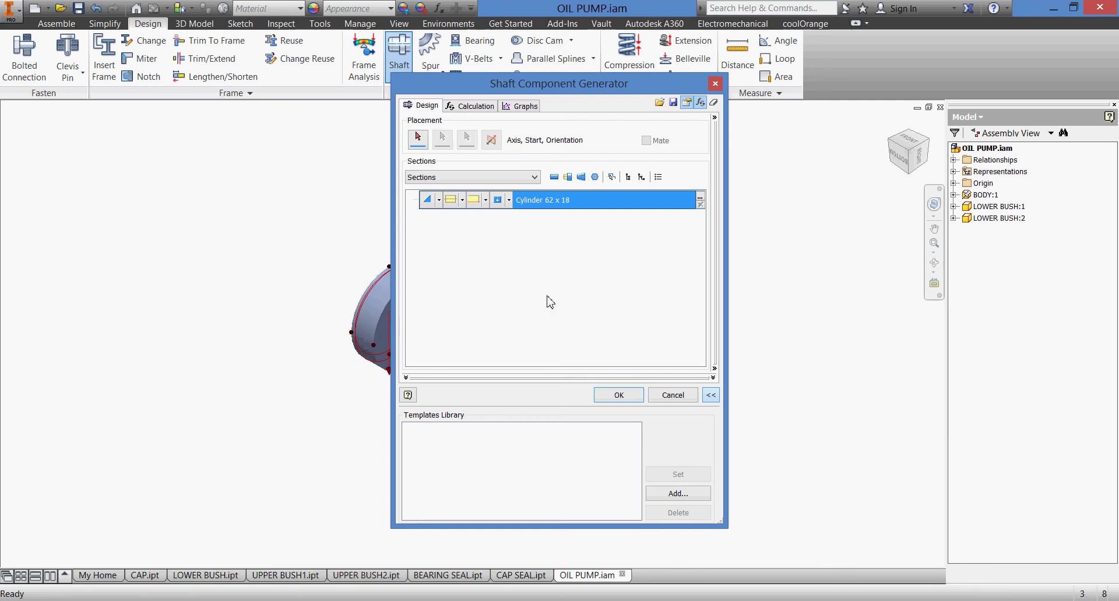
click(700, 200)
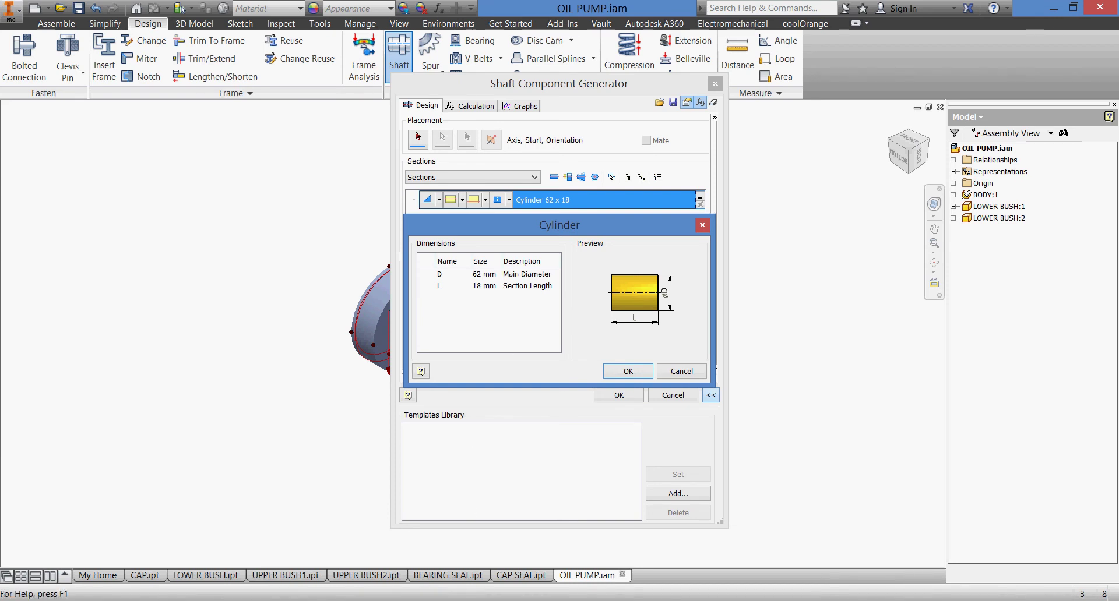
key(alt+Tab)
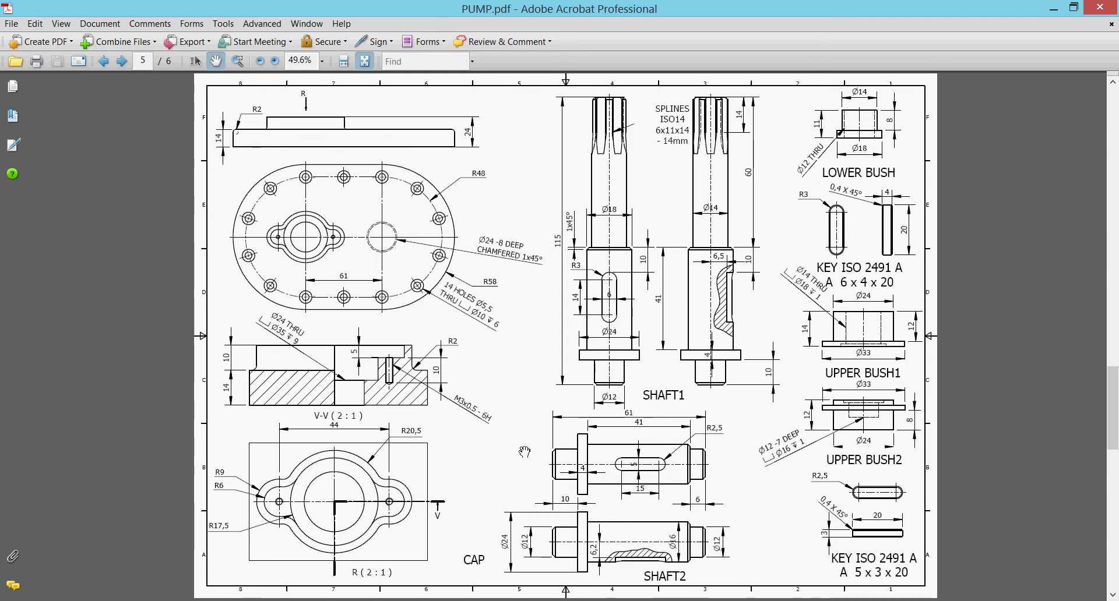
Set the section's diameter to 12 mm and length to 10 mm
key(alt+Tab)
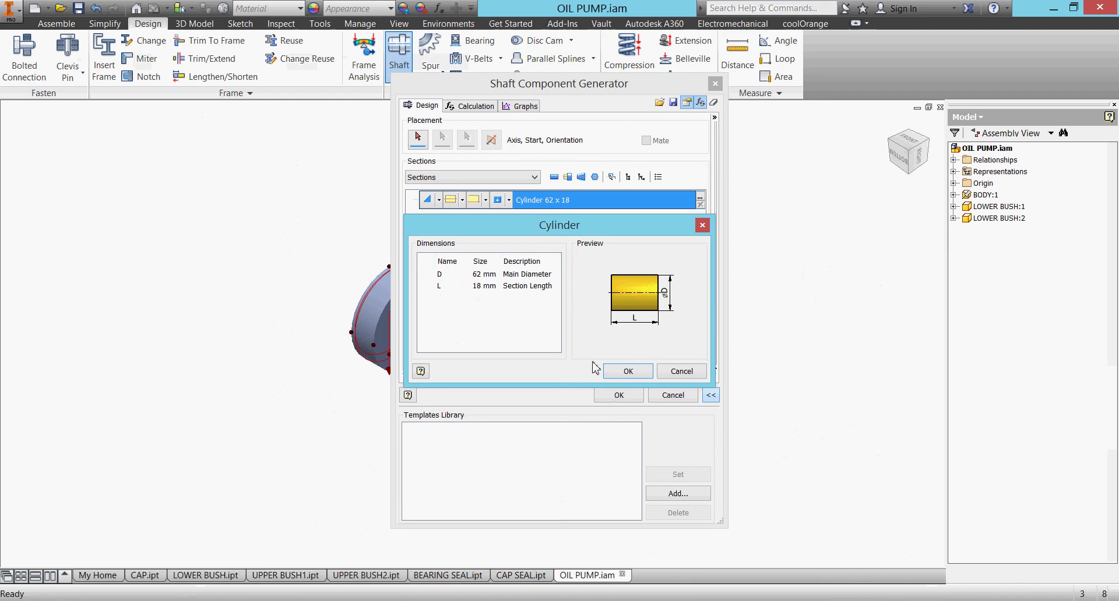
double_click(494, 276)
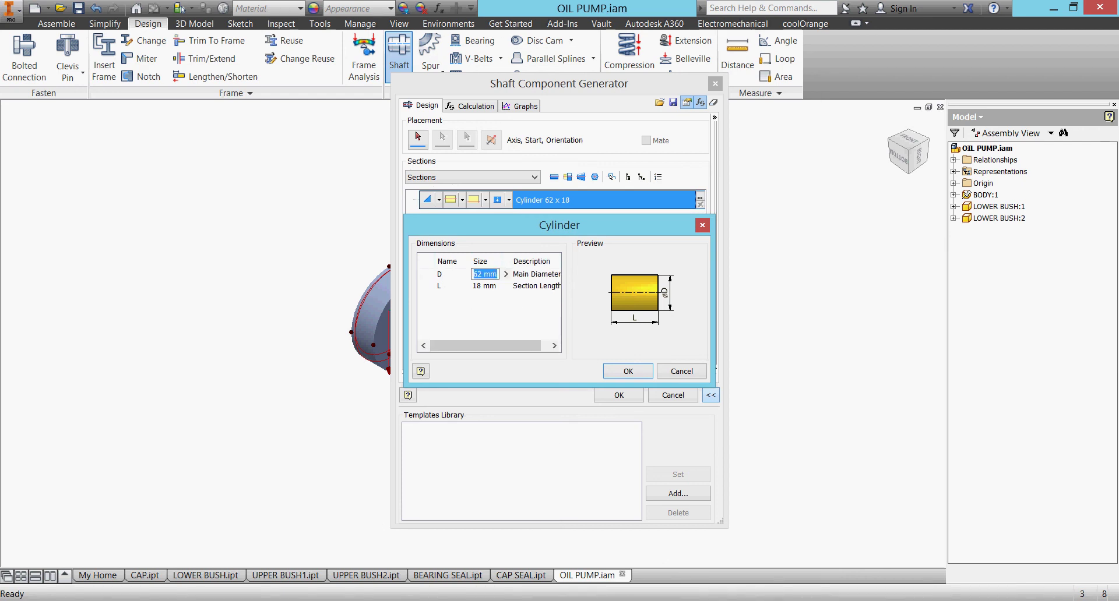
text(12)
double_click(501, 287)
text(10)
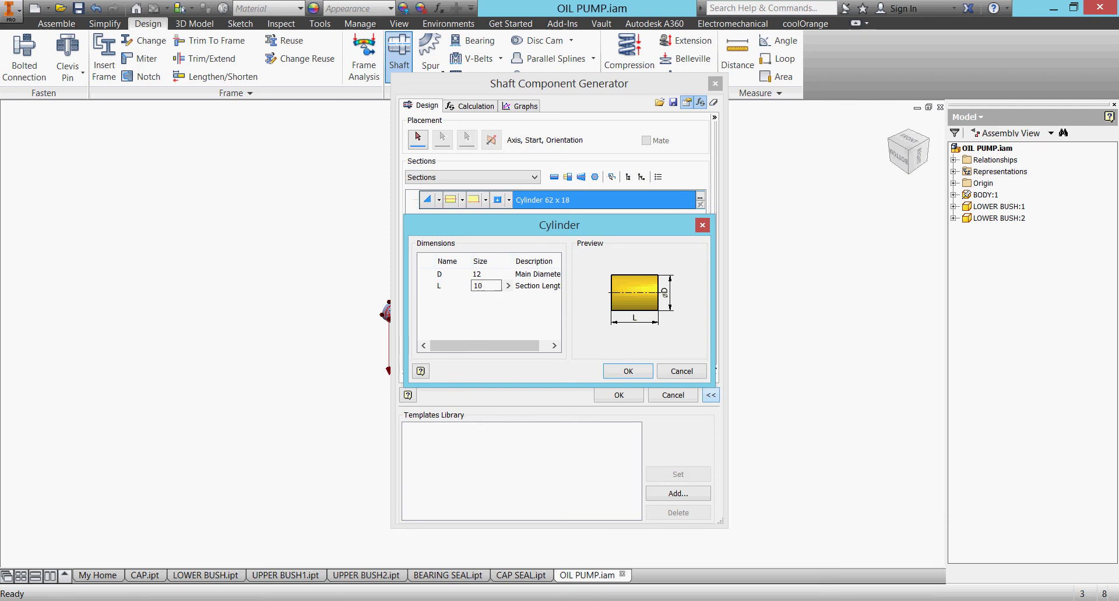
click(621, 375)
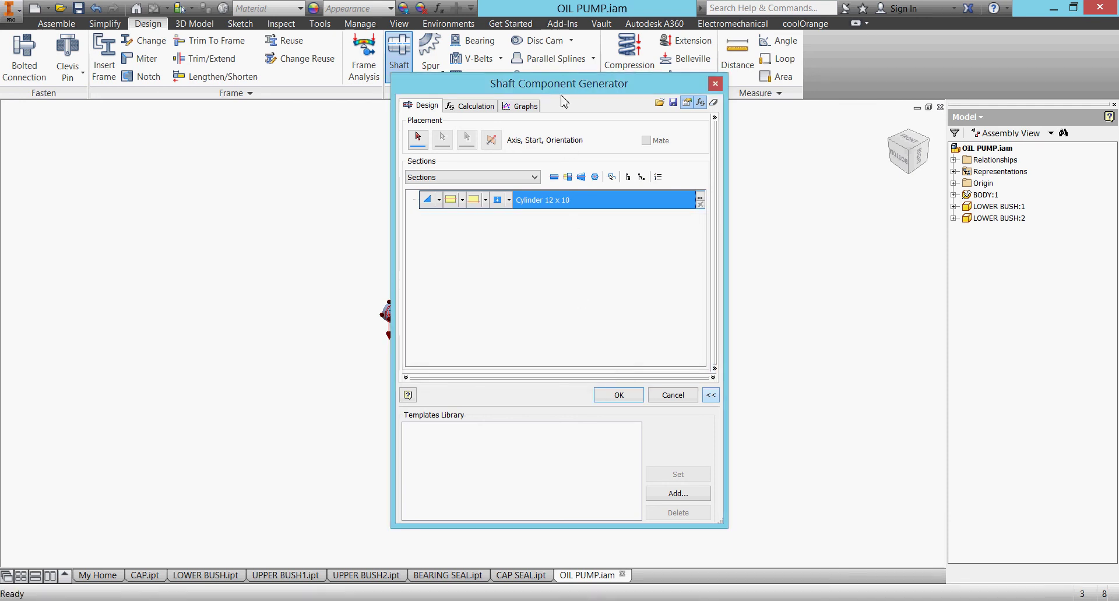
drag(551, 88, 771, 195)
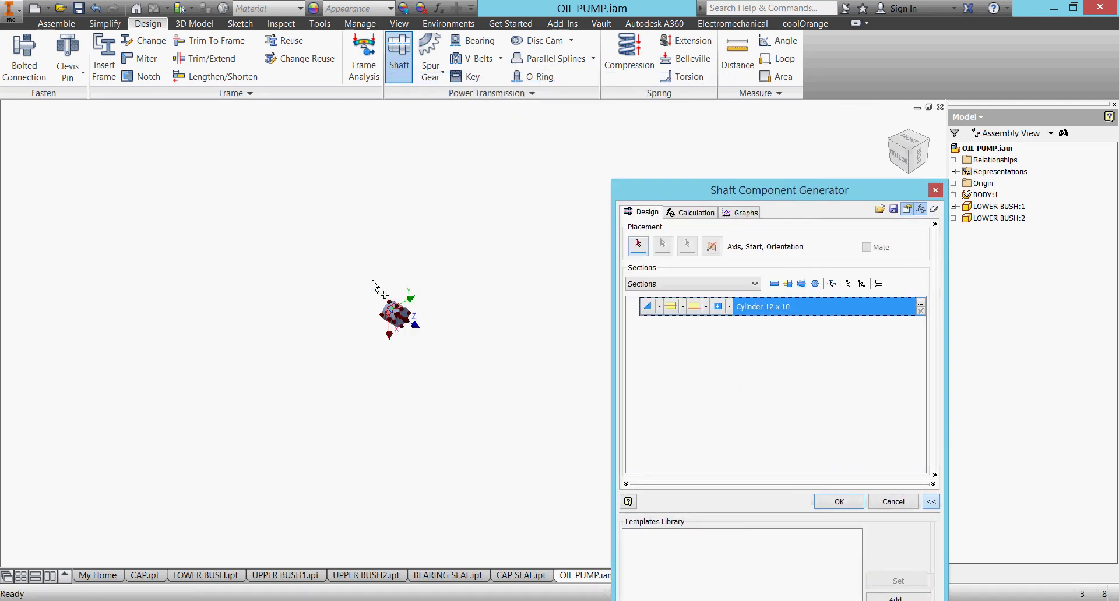
Add a 1 mm, 45° chamfer to the first section's starting edge
scroll(373, 286, up, 5)
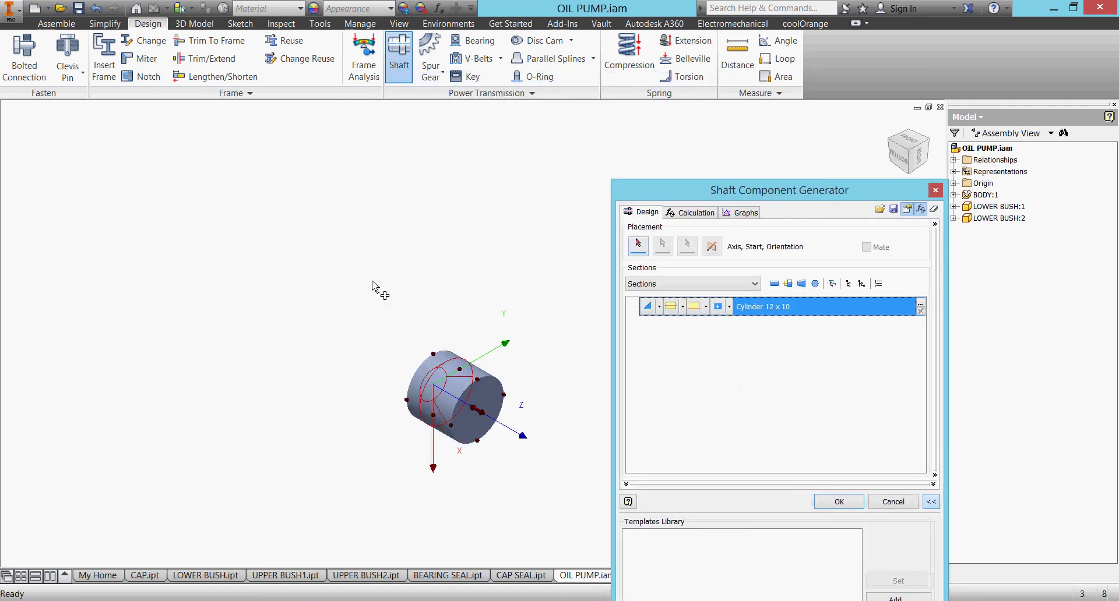
click(647, 307)
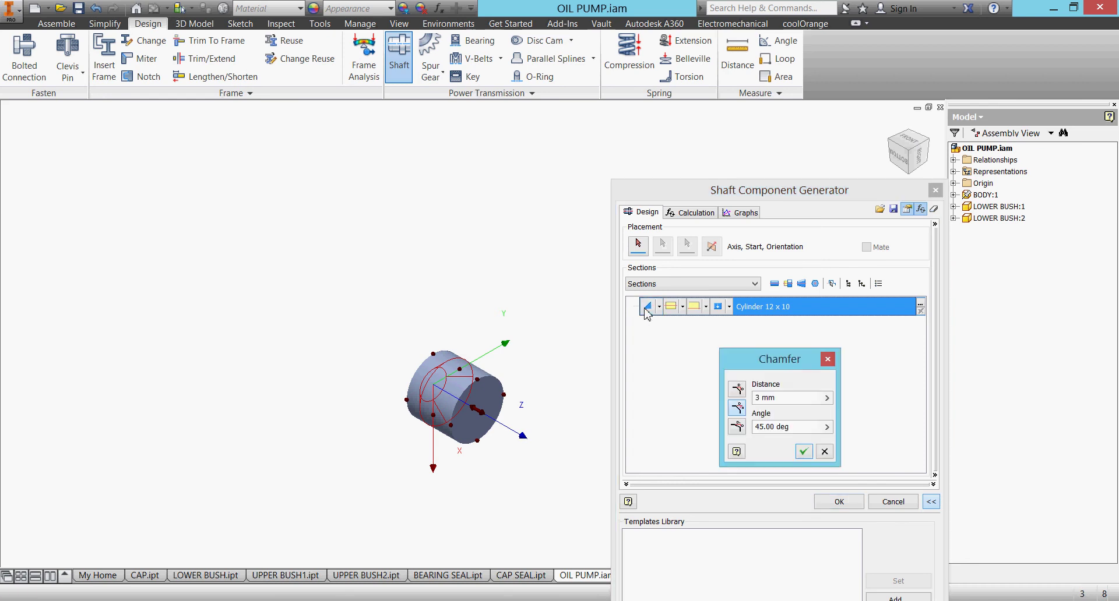
click(783, 400)
text(1)
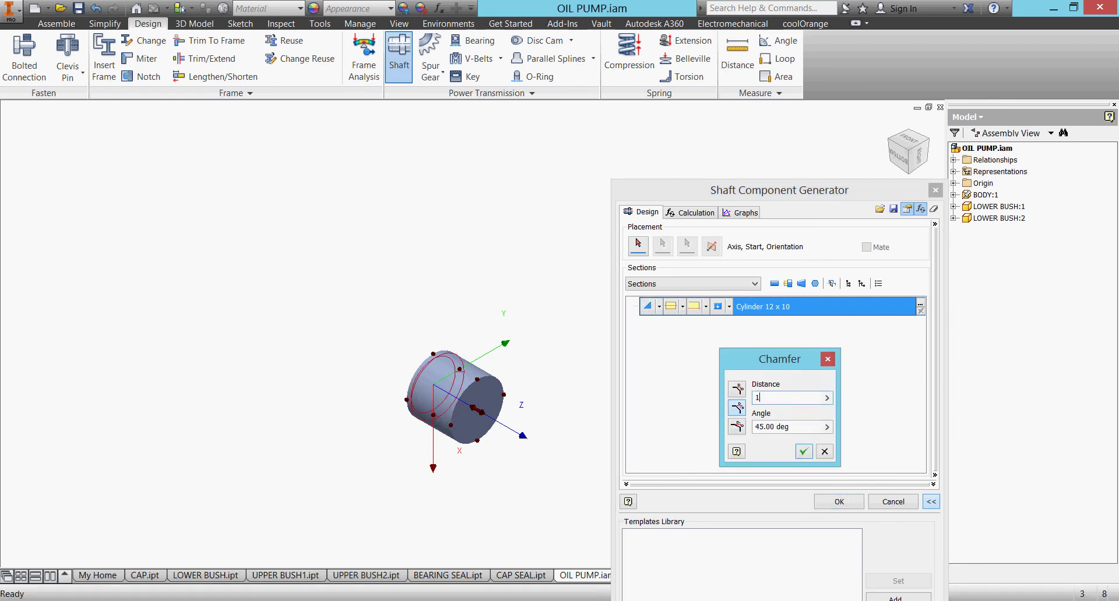
click(803, 452)
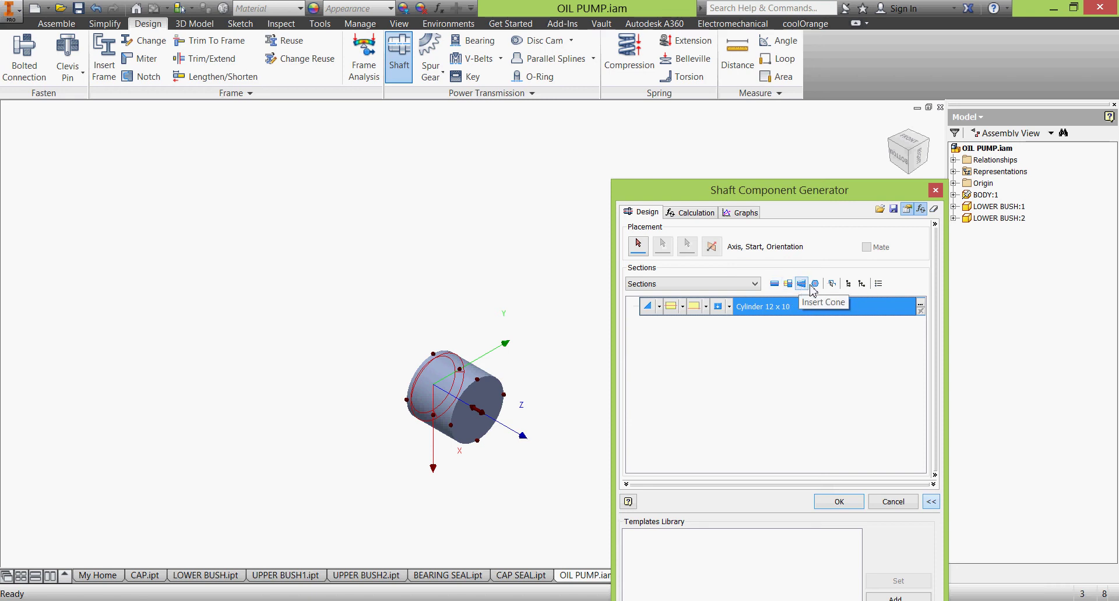
Insert a second cylinder section, 24 mm diameter by 4 mm long, checking sizes in PUMP.pdf
click(775, 284)
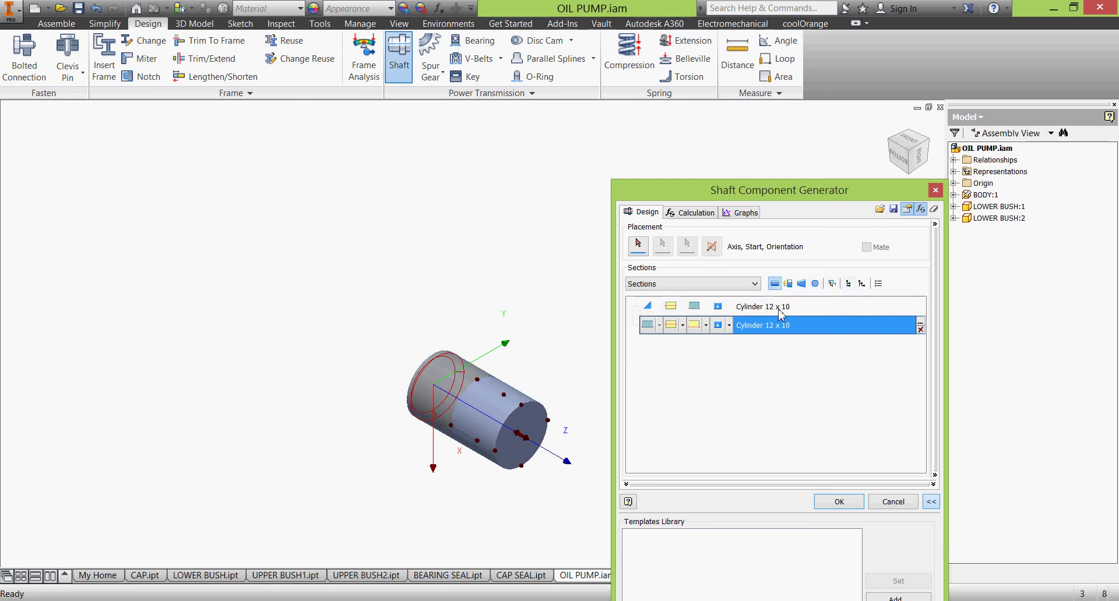
click(921, 325)
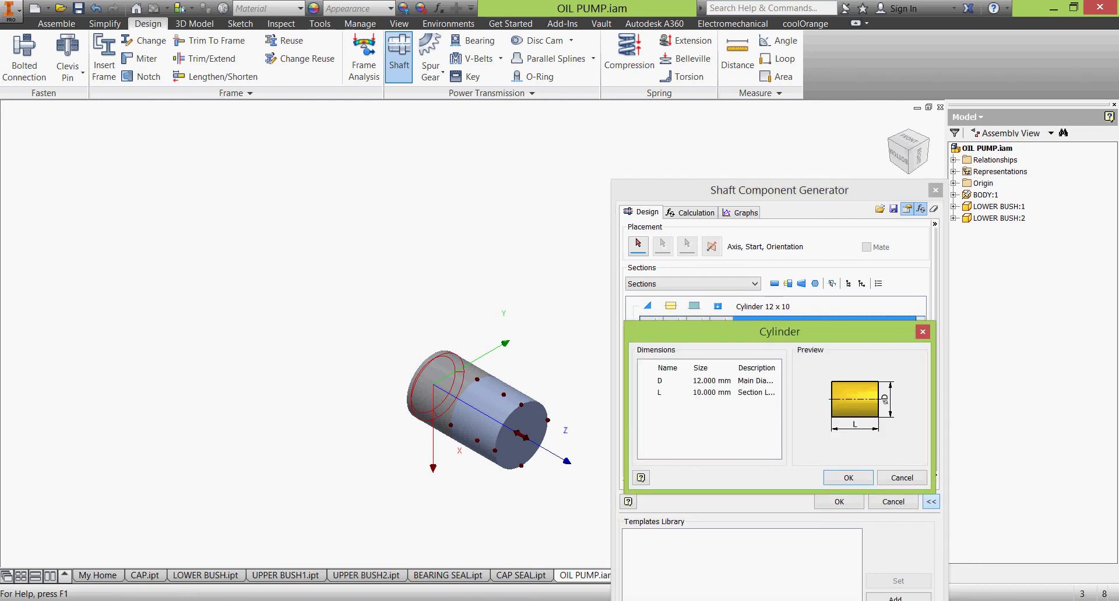
key(alt+Tab)
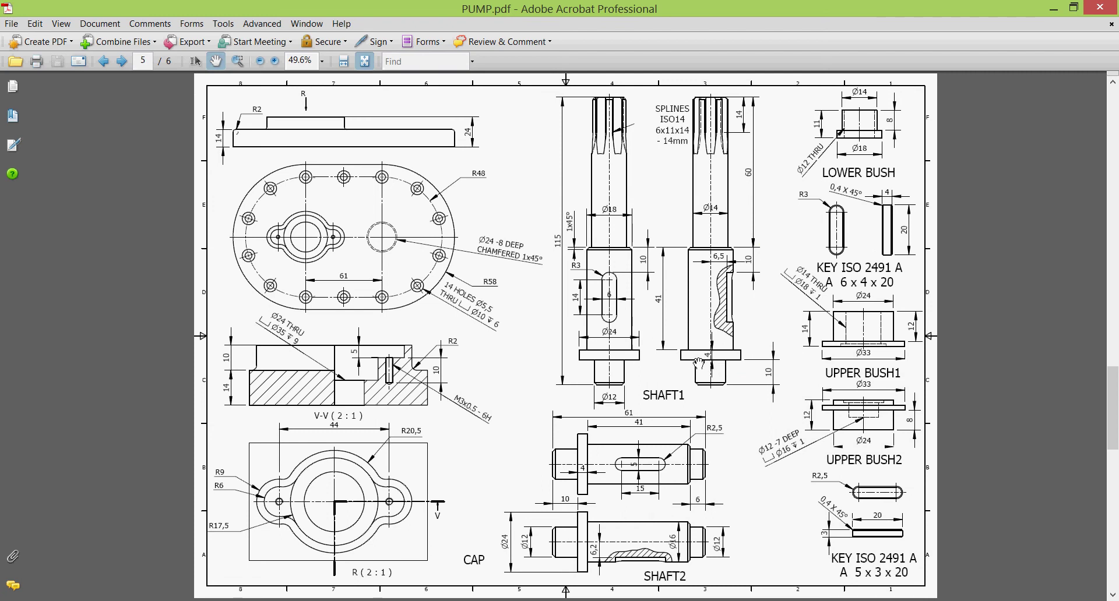
key(alt+Tab)
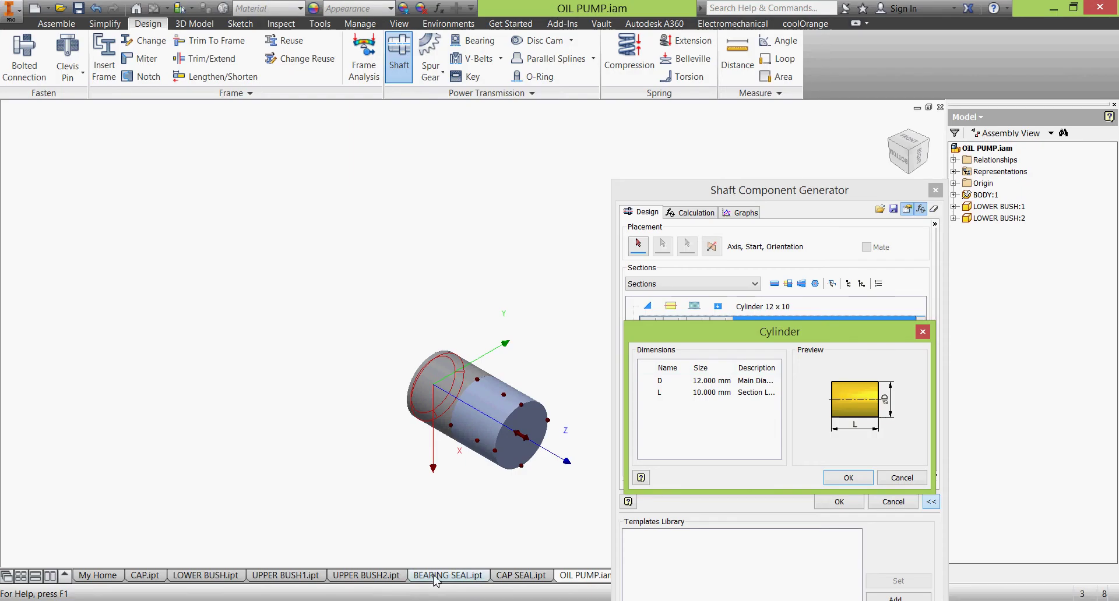
click(723, 383)
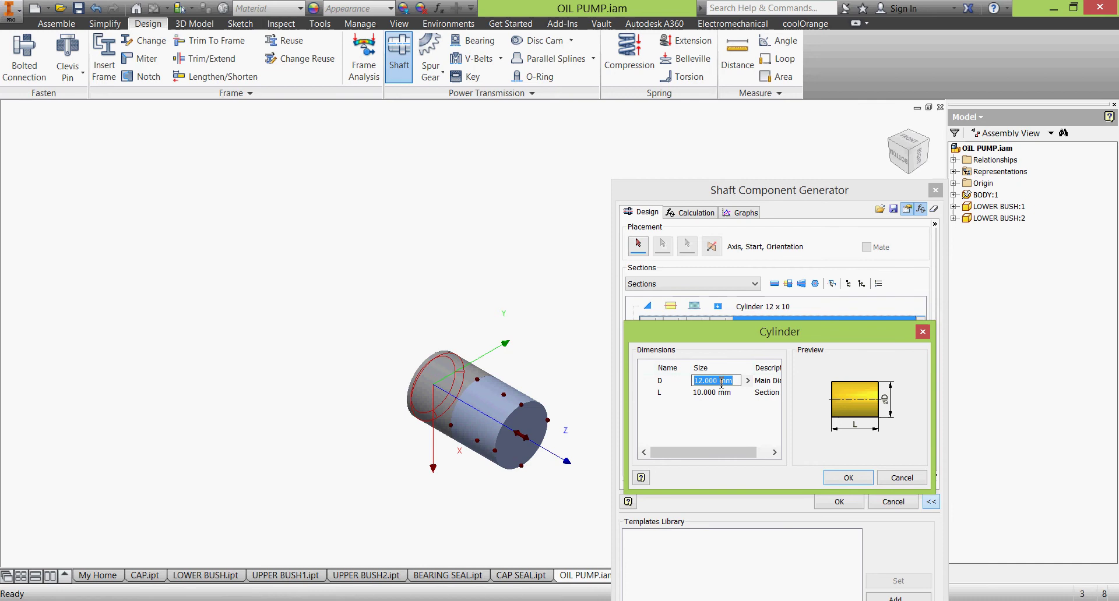
text(1)
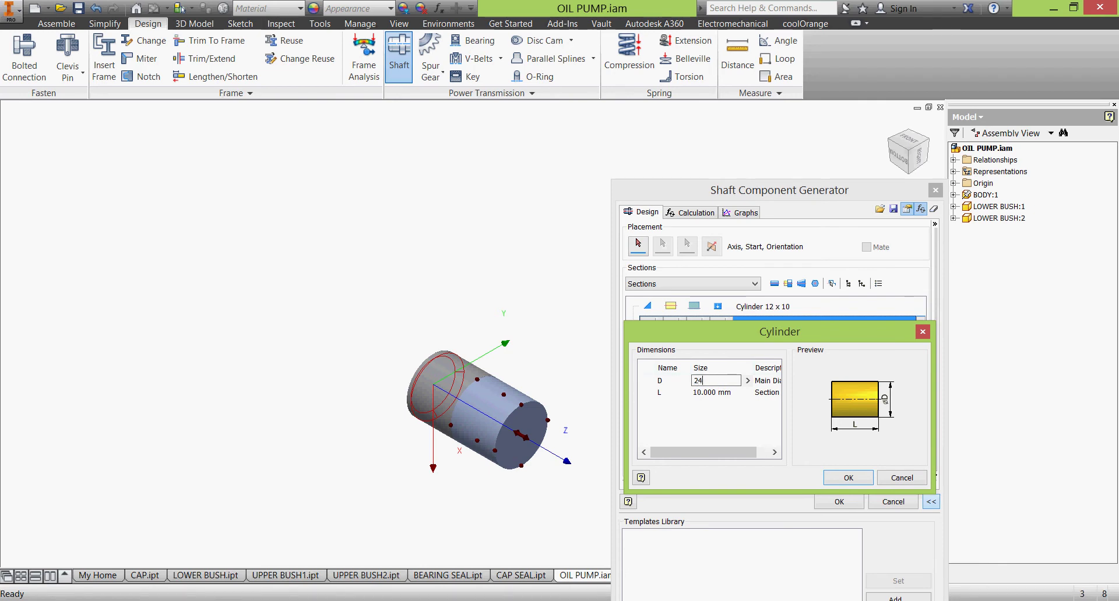
click(722, 394)
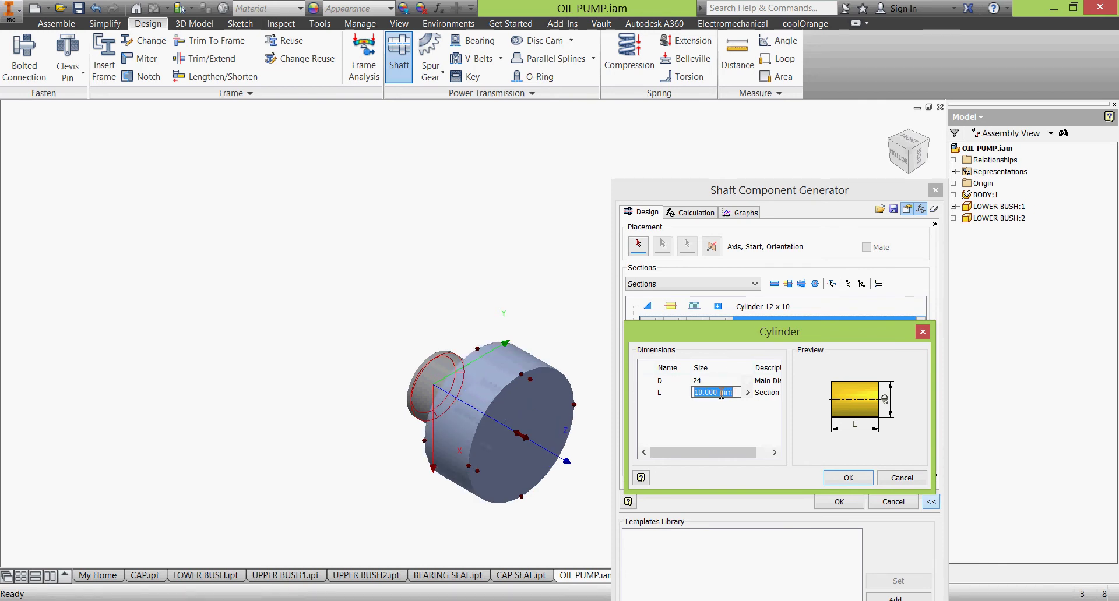
text(4)
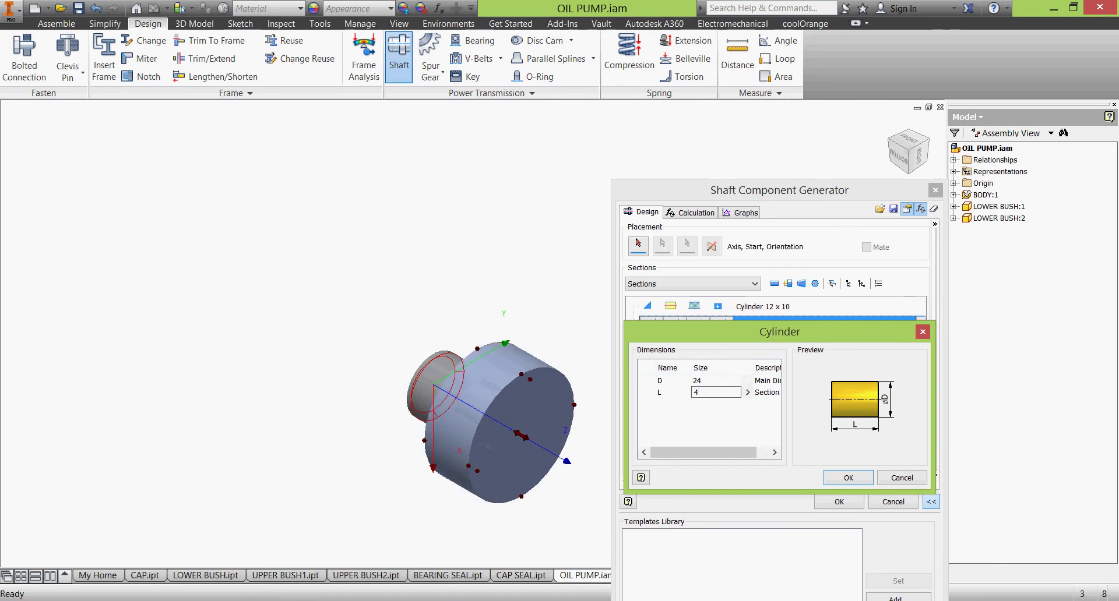
click(842, 479)
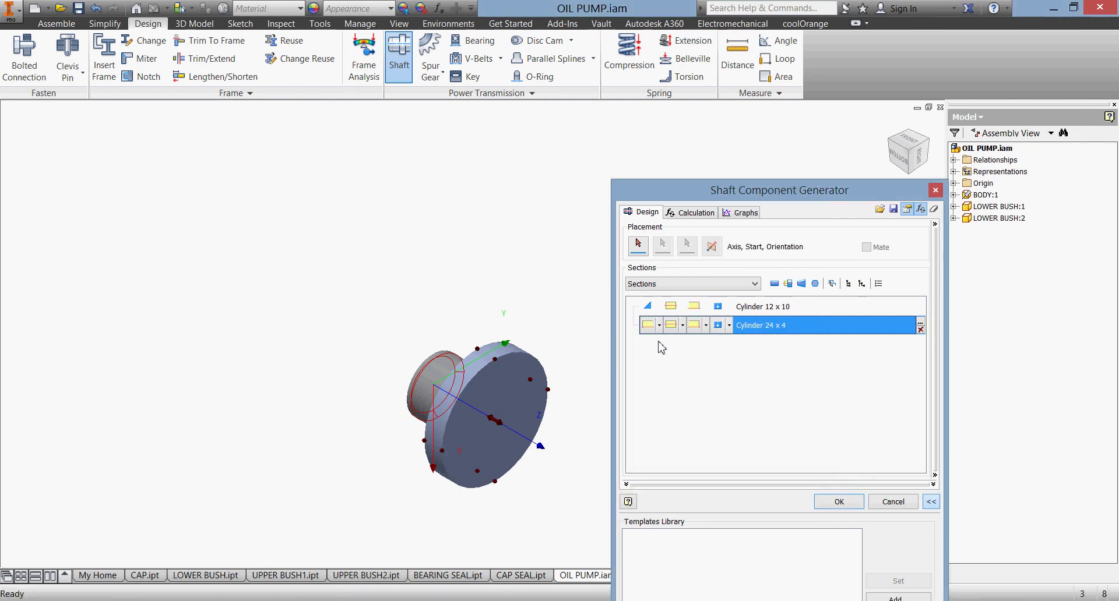
Review the SHAFT1 dimensions in PUMP.pdf, then return to the Shaft Component Generator
click(455, 598)
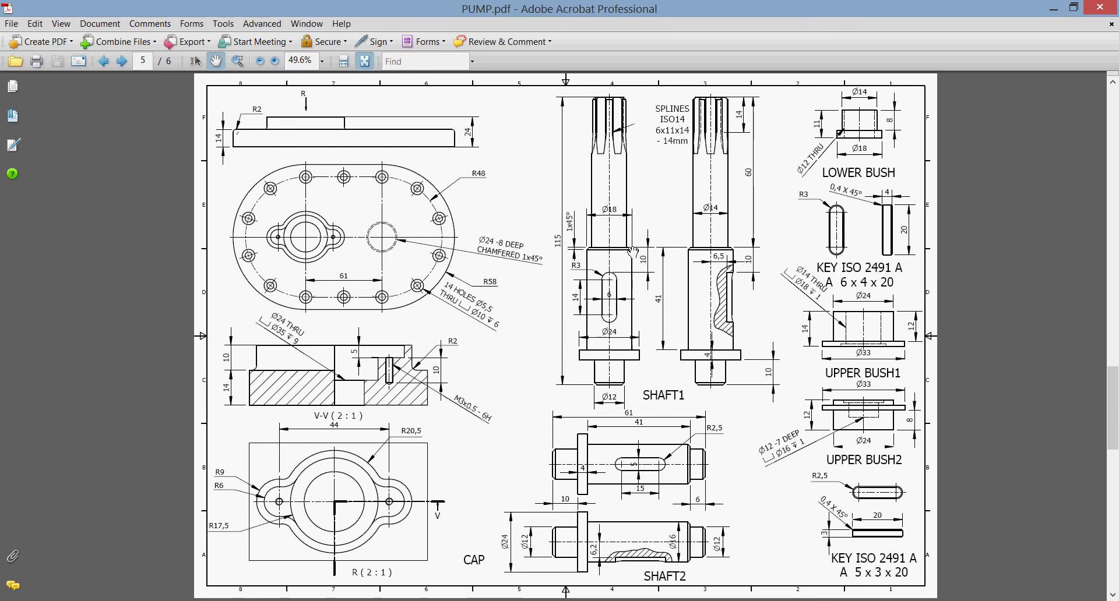
ctrl+scroll(632, 252, up, 1)
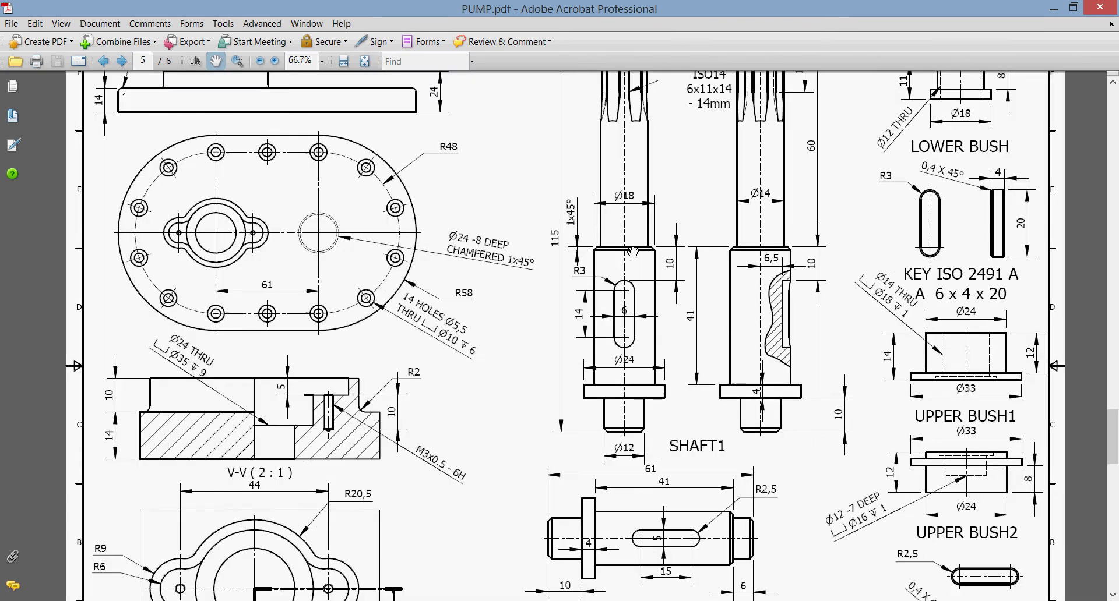
drag(687, 199, 690, 259)
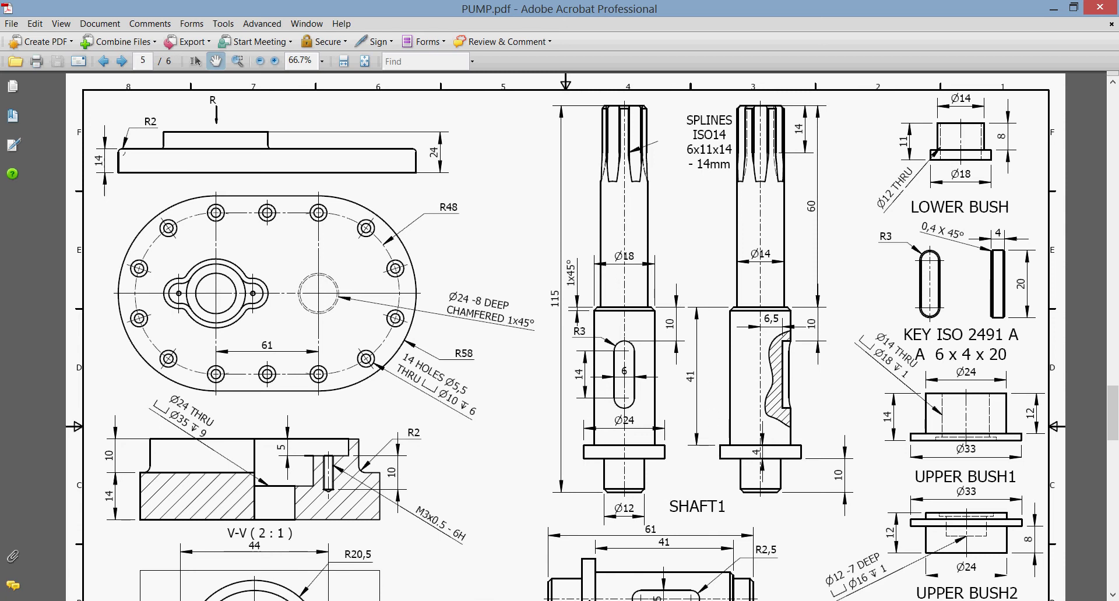
mouse_move(318, 600)
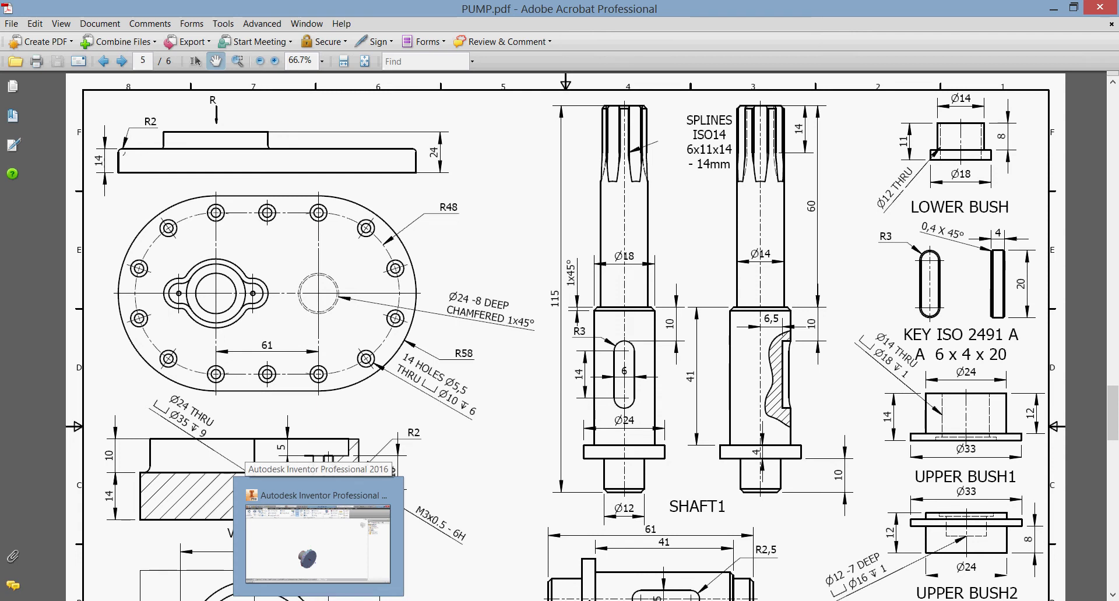
click(319, 600)
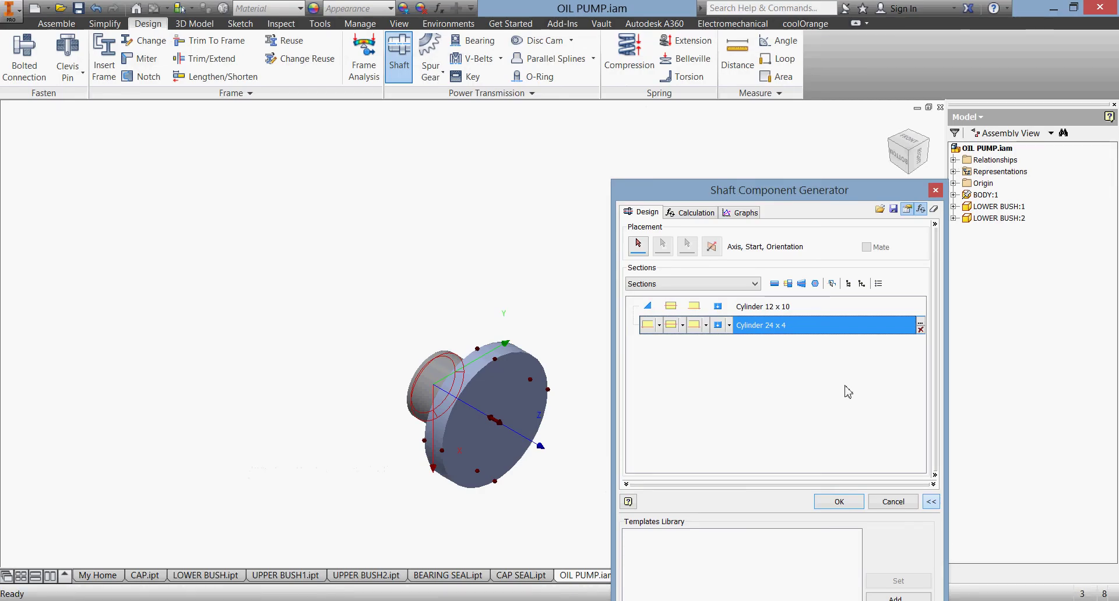
Insert a third cylinder section, 18 mm diameter by 41 mm long
click(774, 284)
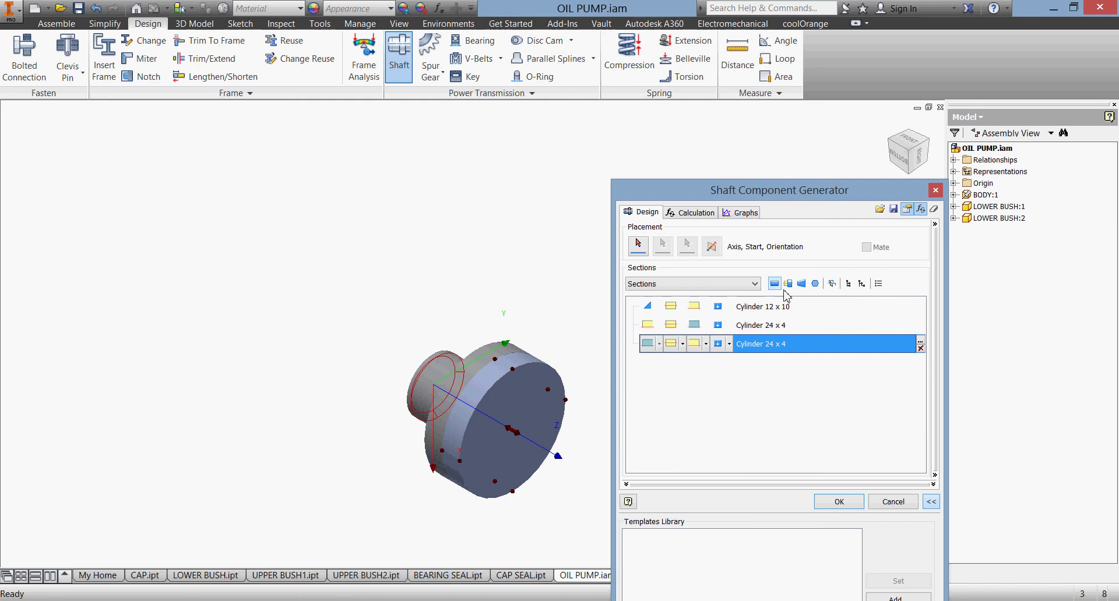
click(920, 345)
click(730, 385)
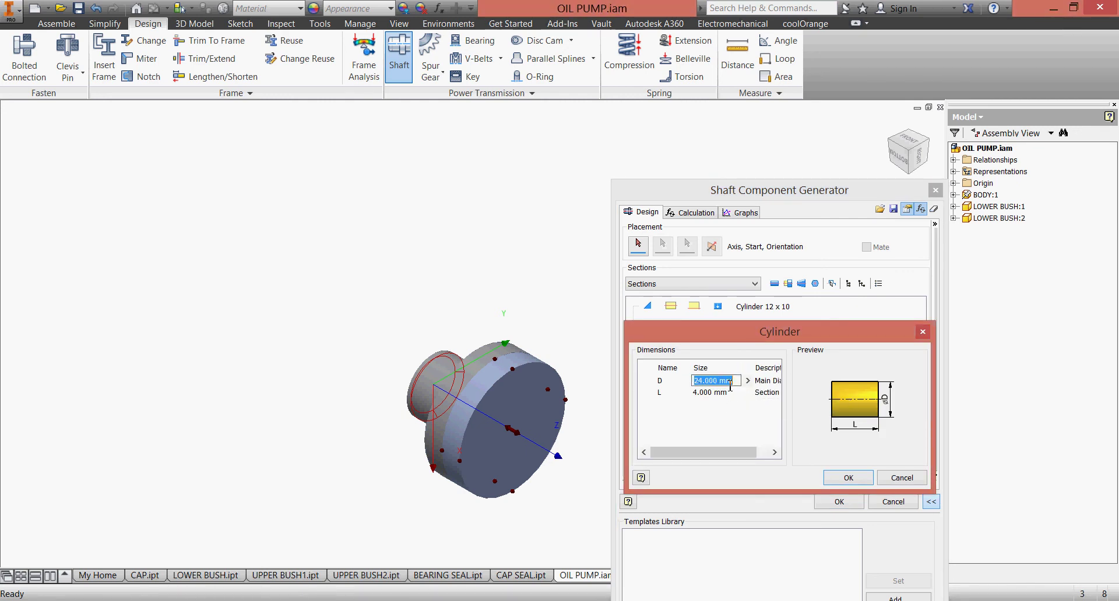
text(18)
click(728, 394)
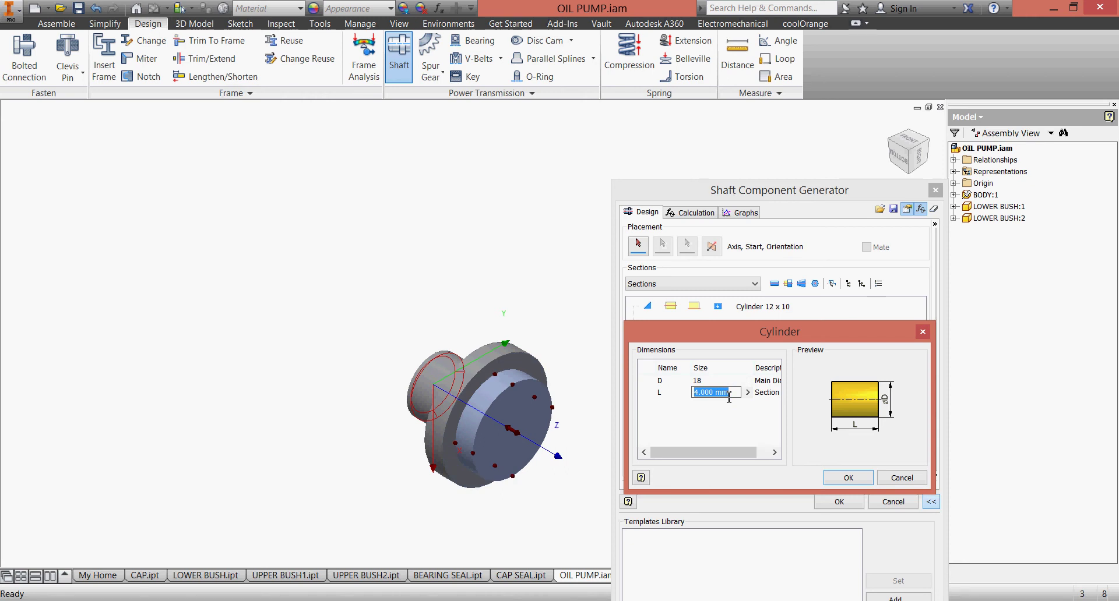
text(41)
click(848, 478)
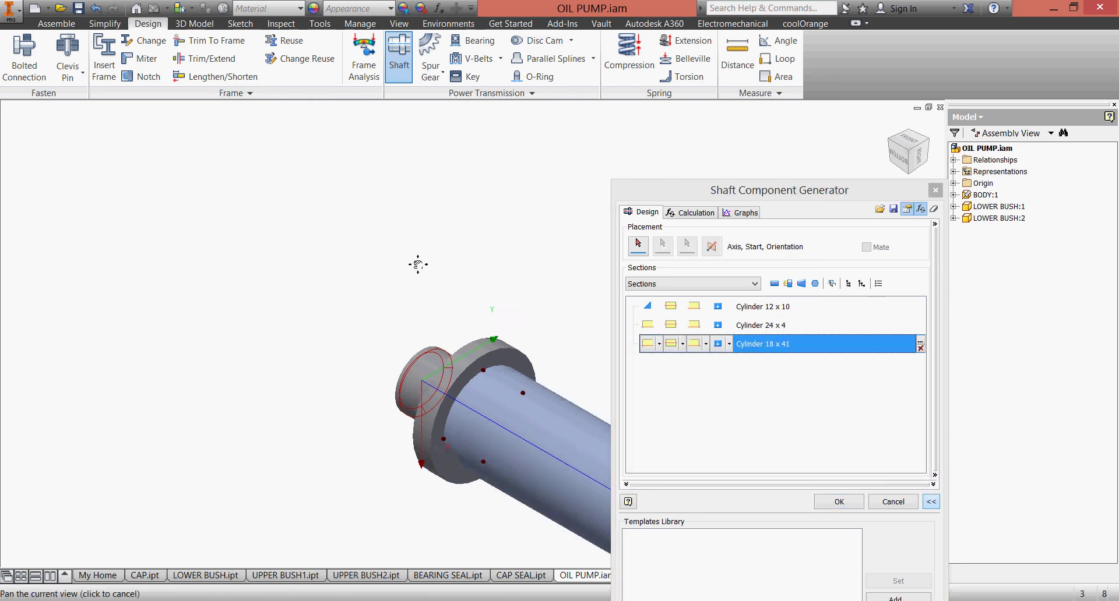
middle_drag(417, 262, 294, 208)
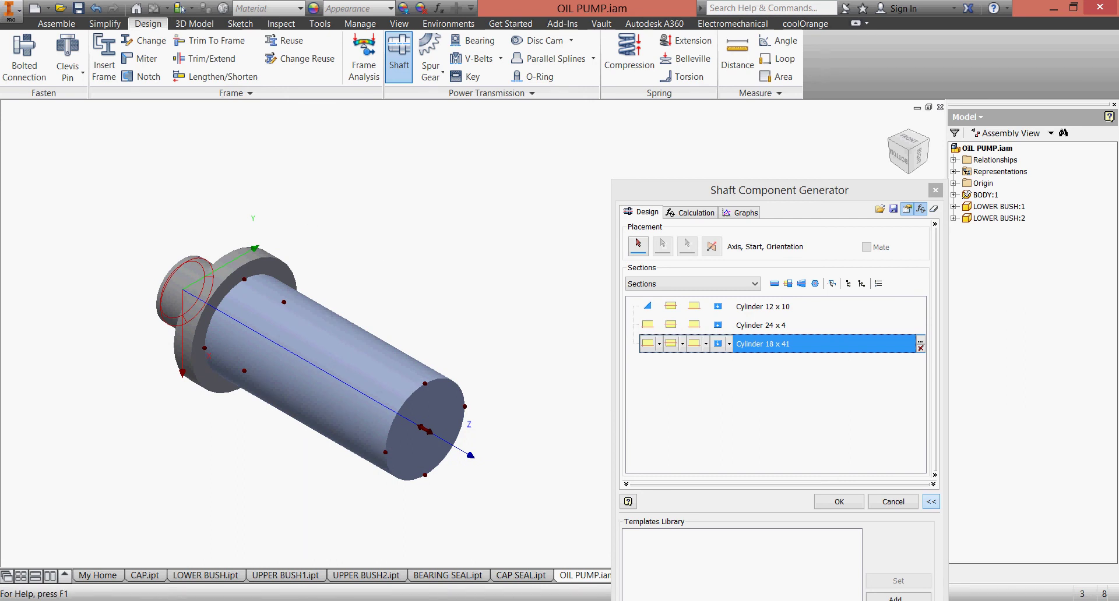
Chamfer the 18 x 41 section's end edge by 1 mm
click(461, 598)
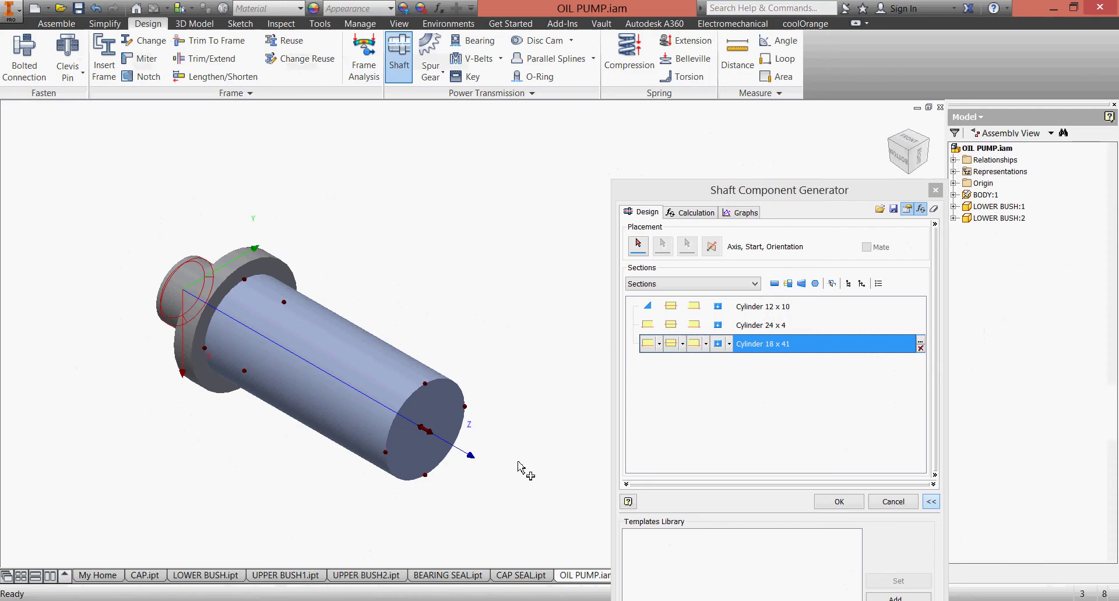
click(705, 344)
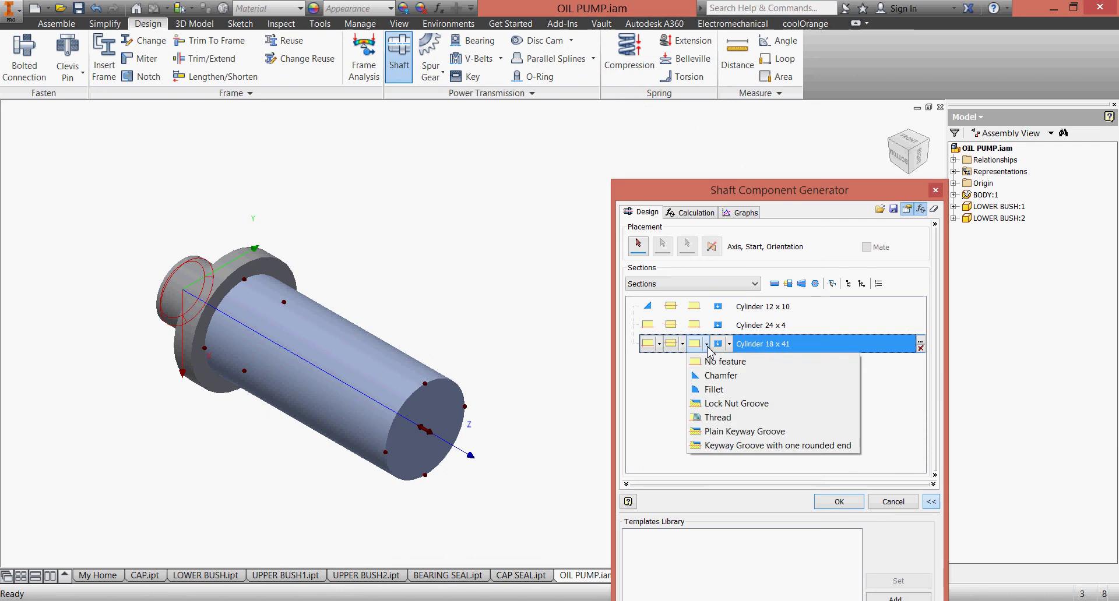
click(713, 375)
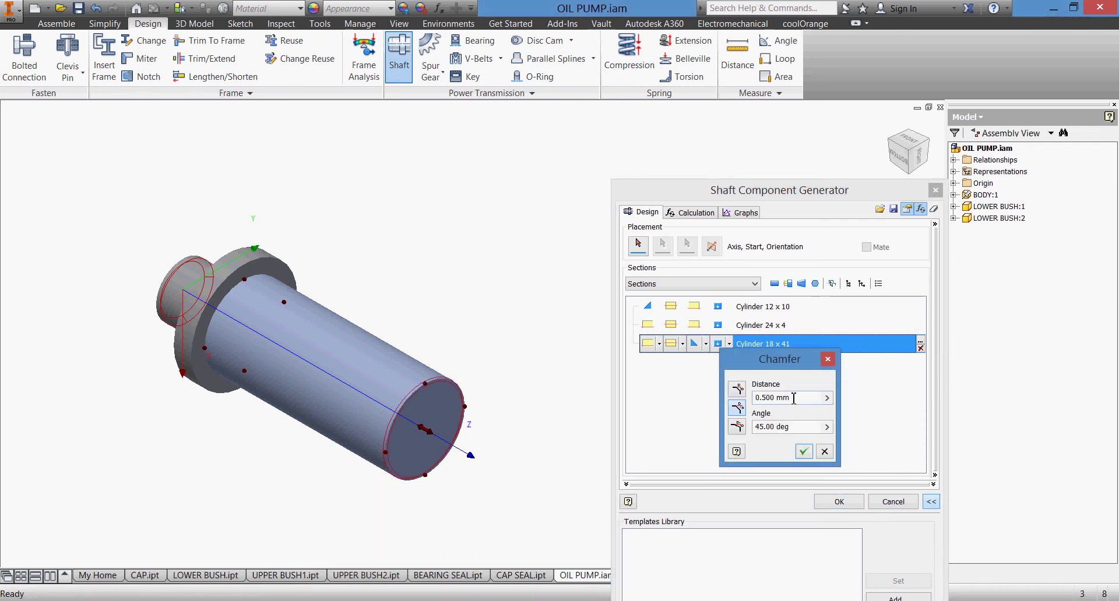
drag(794, 398, 747, 399)
text(1)
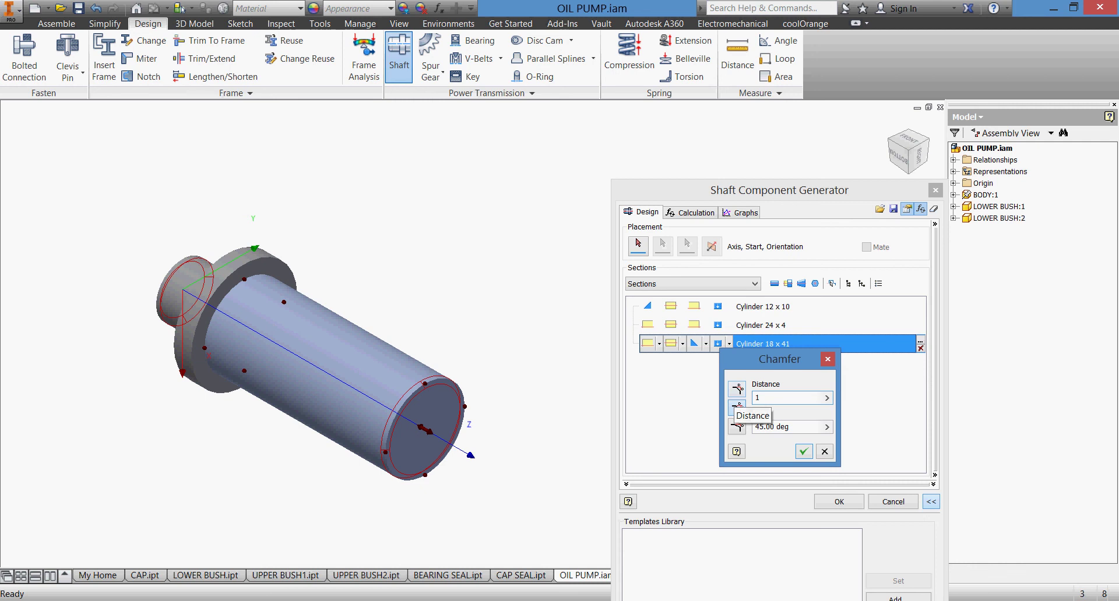
click(803, 452)
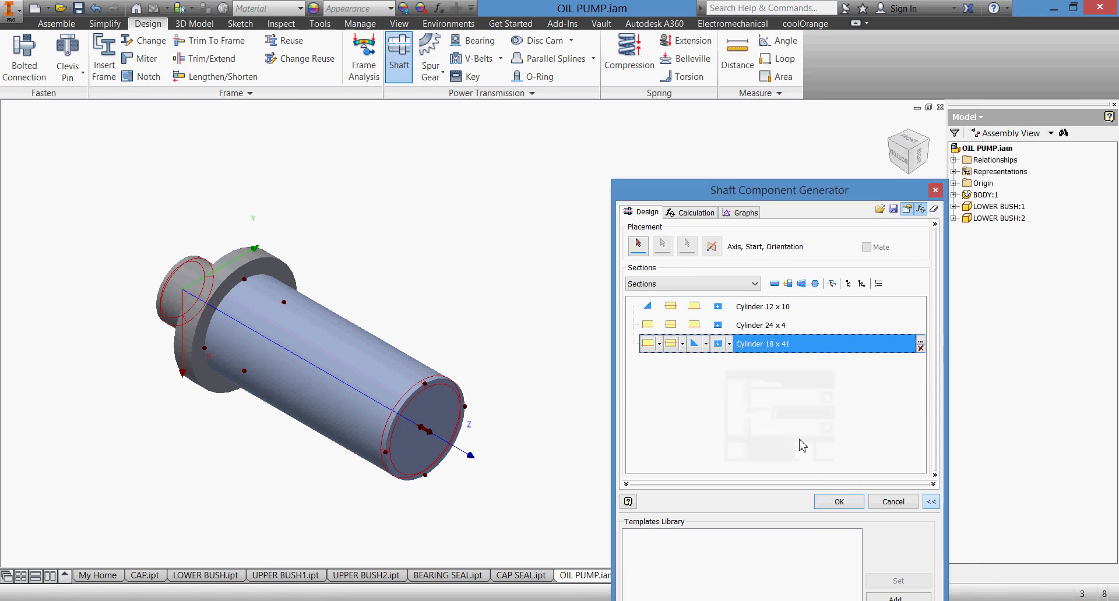
Add a fourth Cylinder section to the shaft, 14 mm diameter by 60 mm long
click(774, 284)
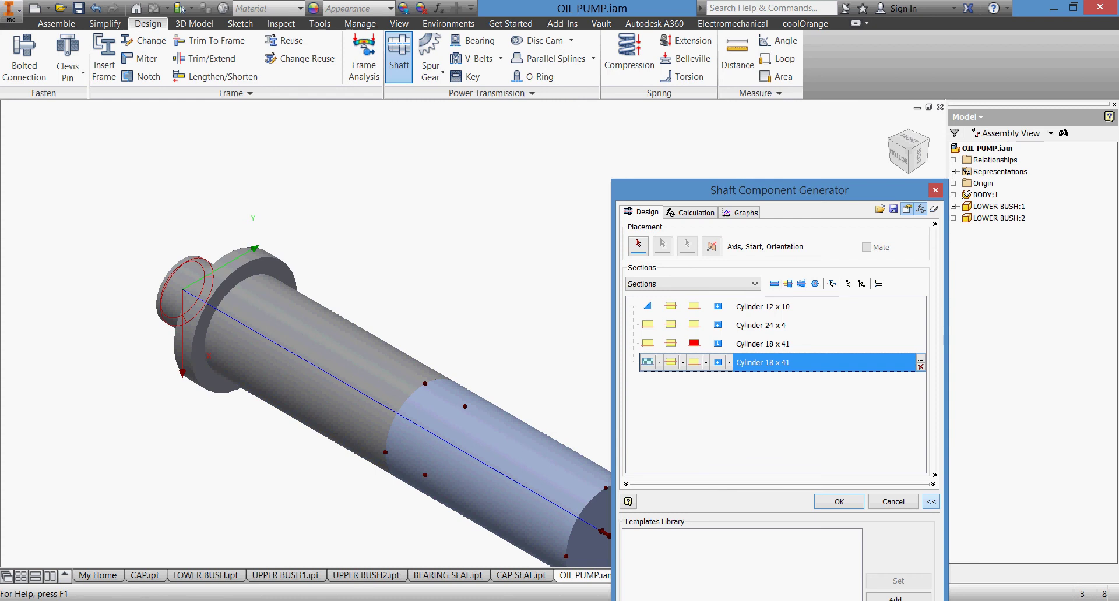
key(alt+Tab)
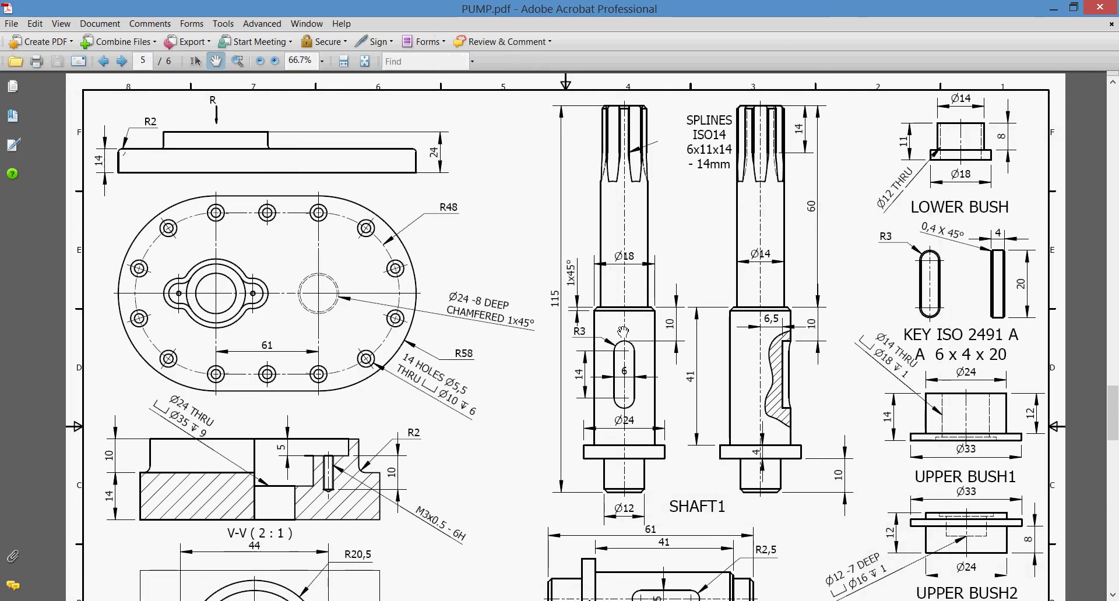
key(alt+Tab)
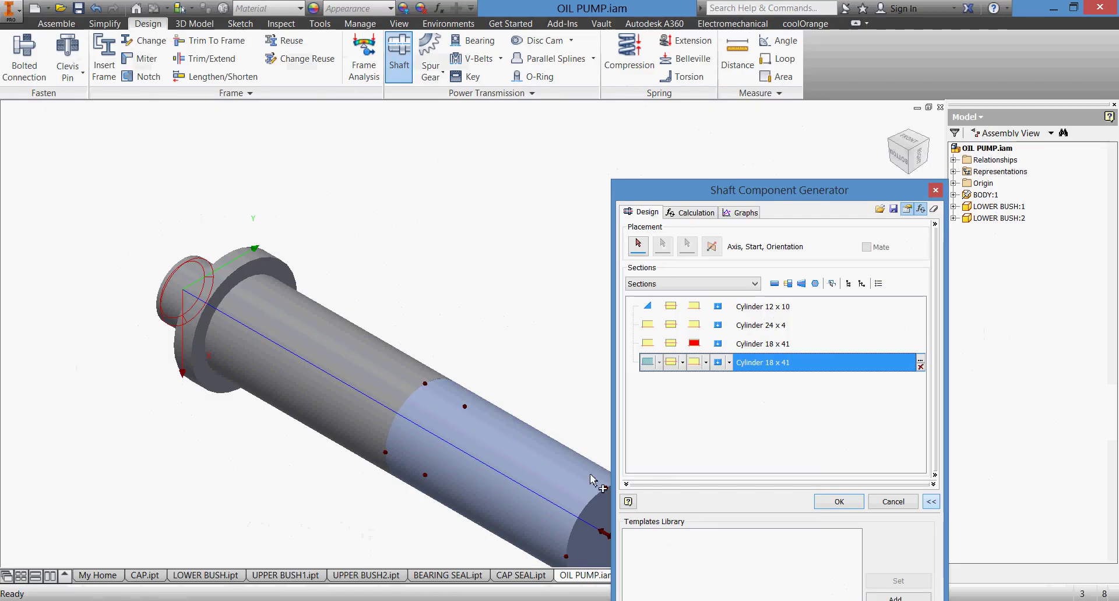
click(920, 363)
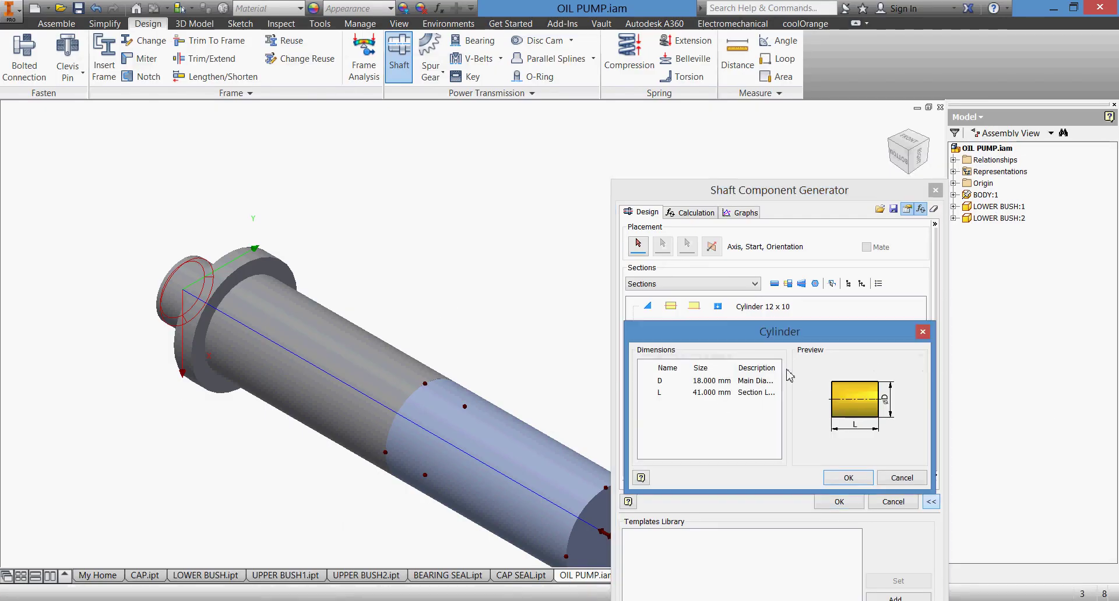
click(713, 381)
text(14)
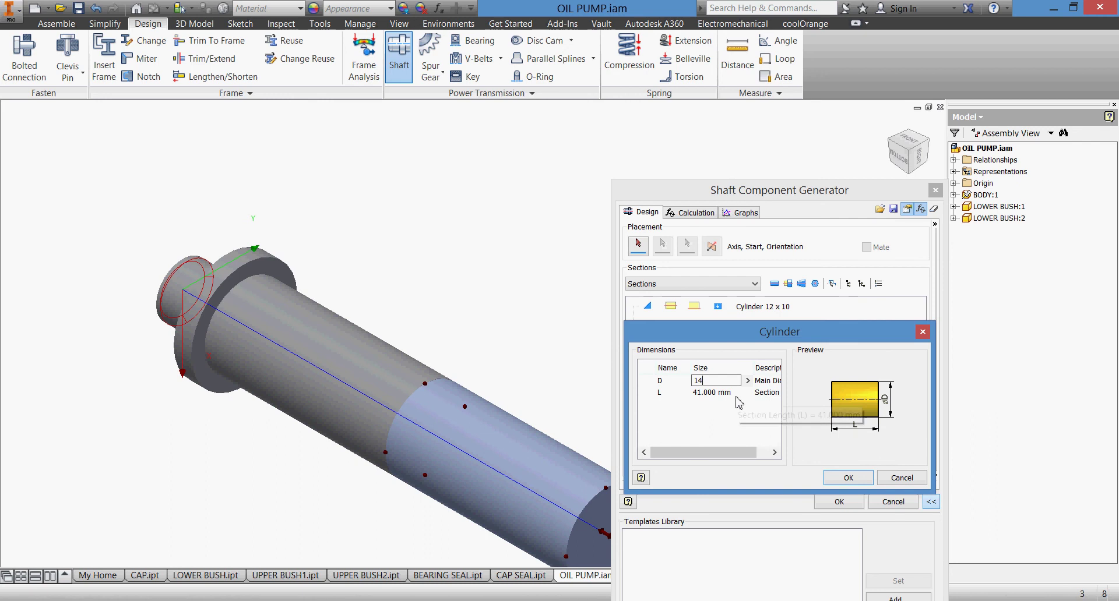
click(713, 393)
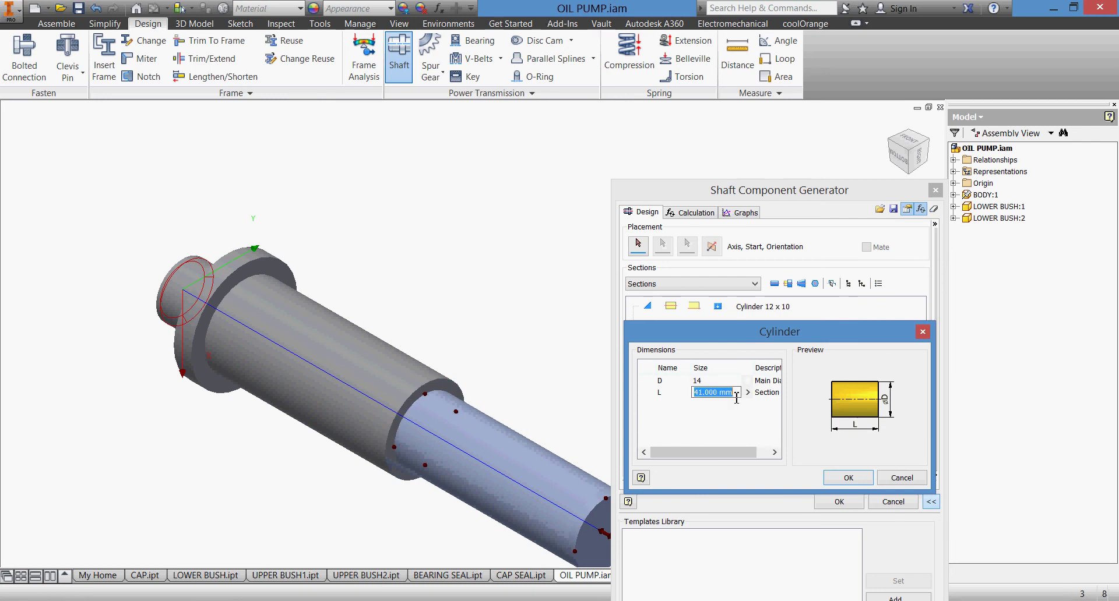
text(6)
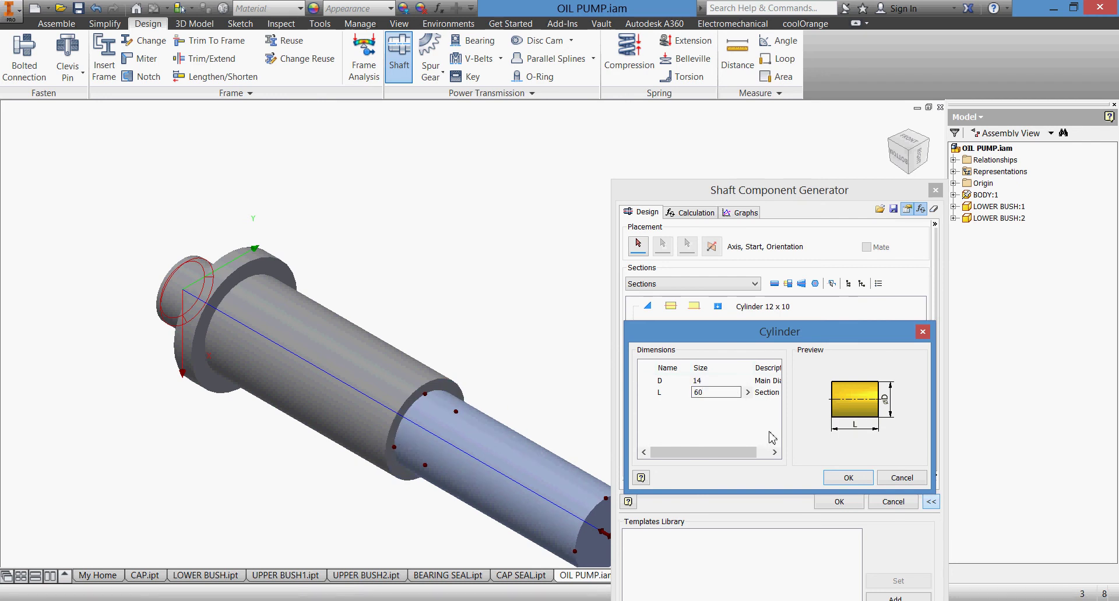
text(0)
click(839, 479)
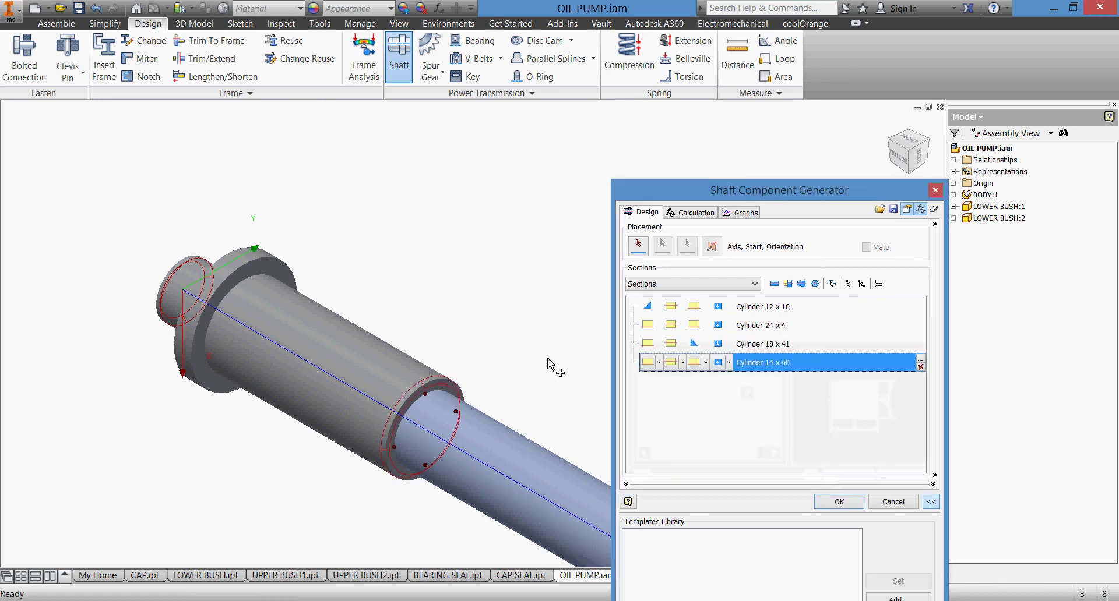
Put a 1 mm chamfer on the far end of the 14 x 60 section
middle_drag(548, 361, 294, 247)
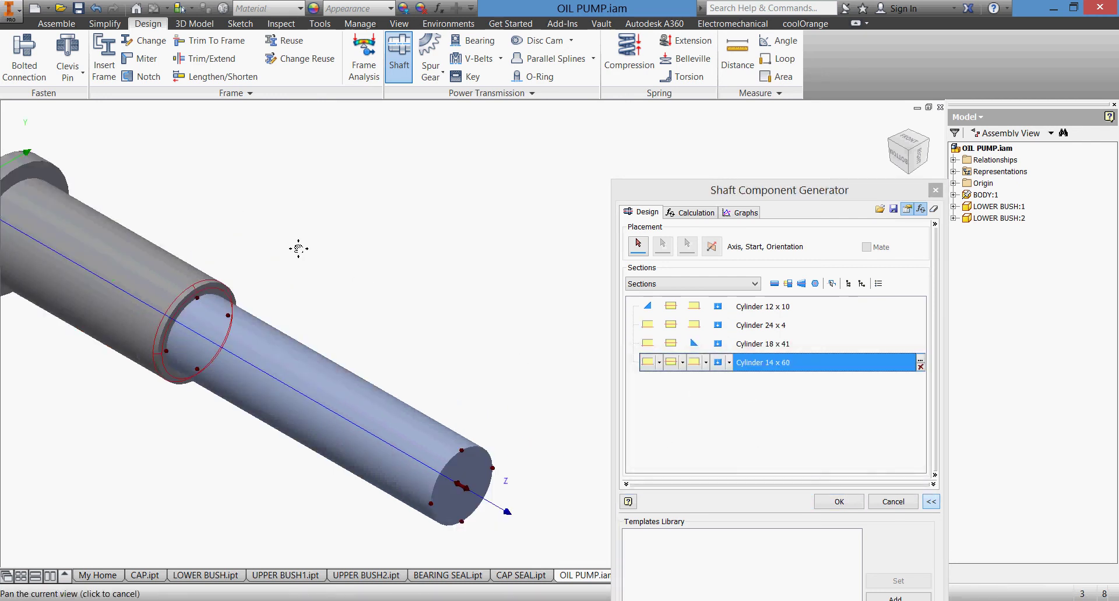
click(705, 362)
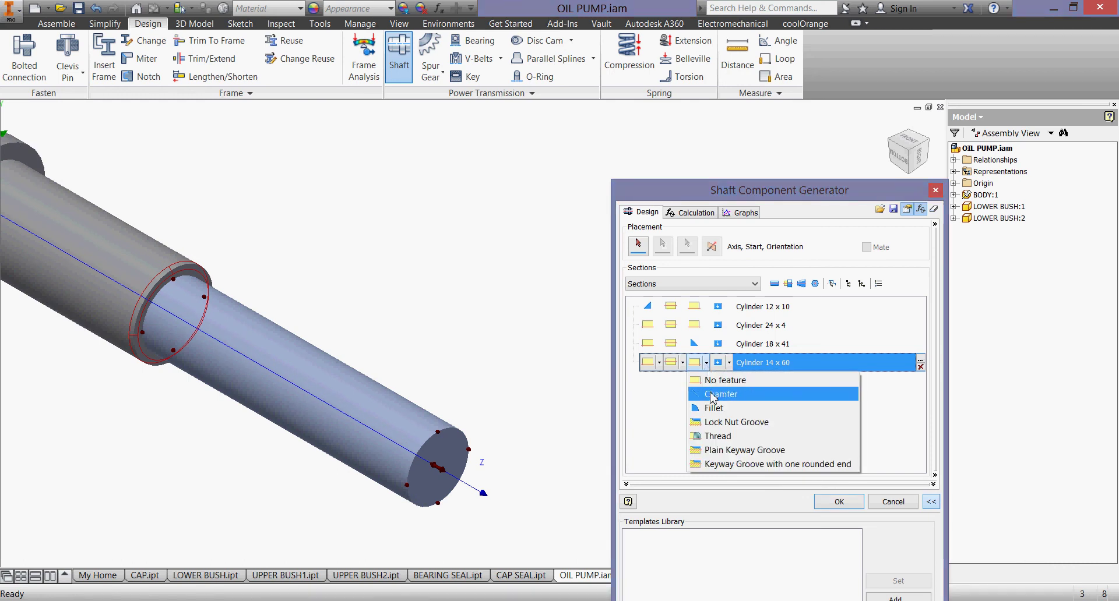
click(712, 395)
drag(792, 401, 745, 403)
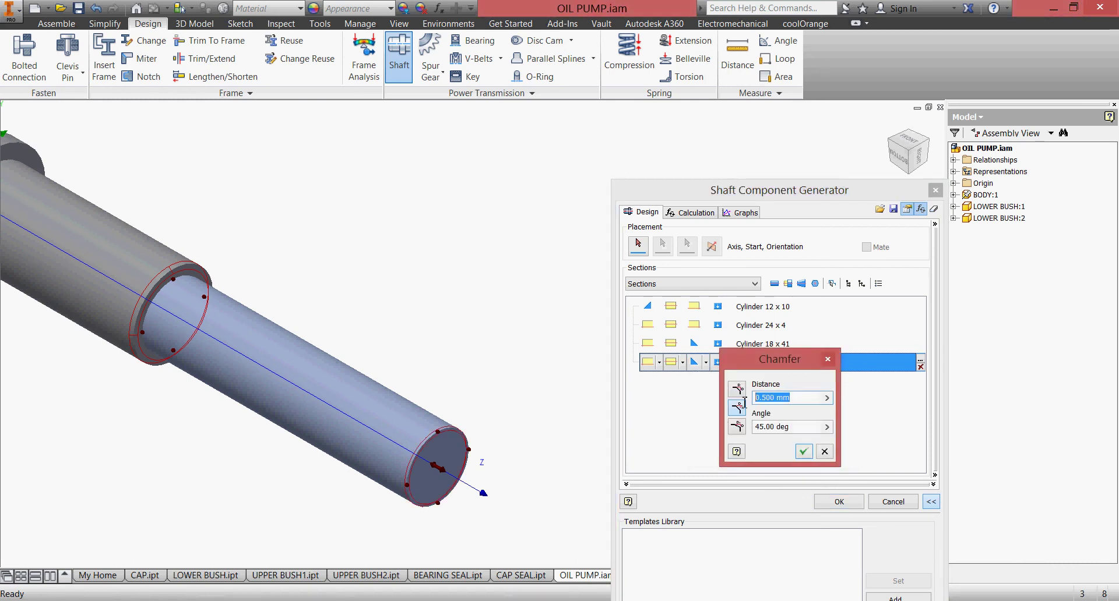
text(1)
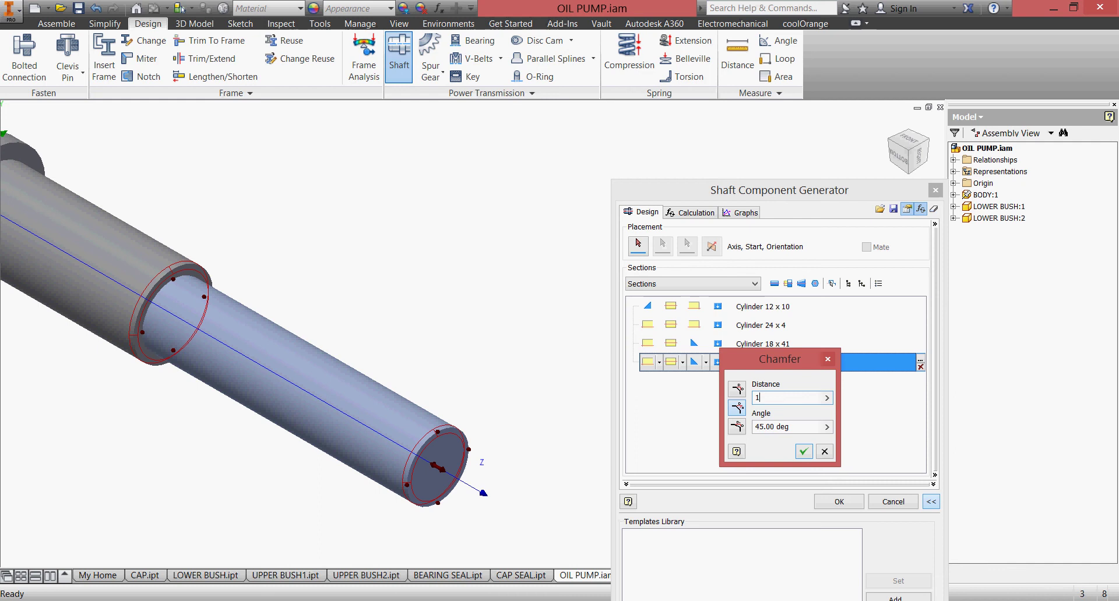
click(803, 451)
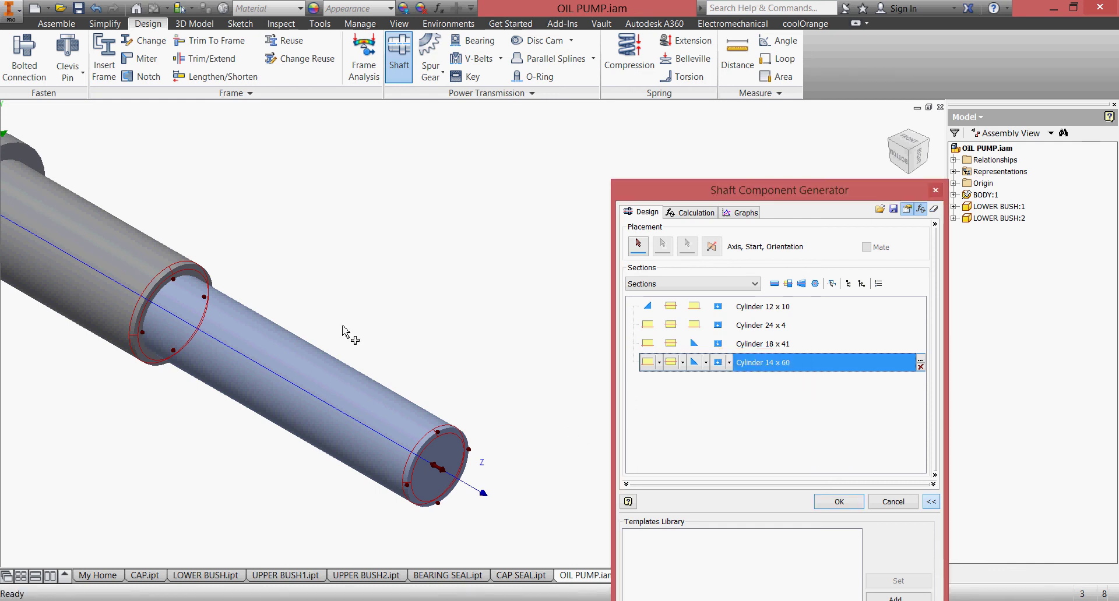
scroll(326, 294, down, 5)
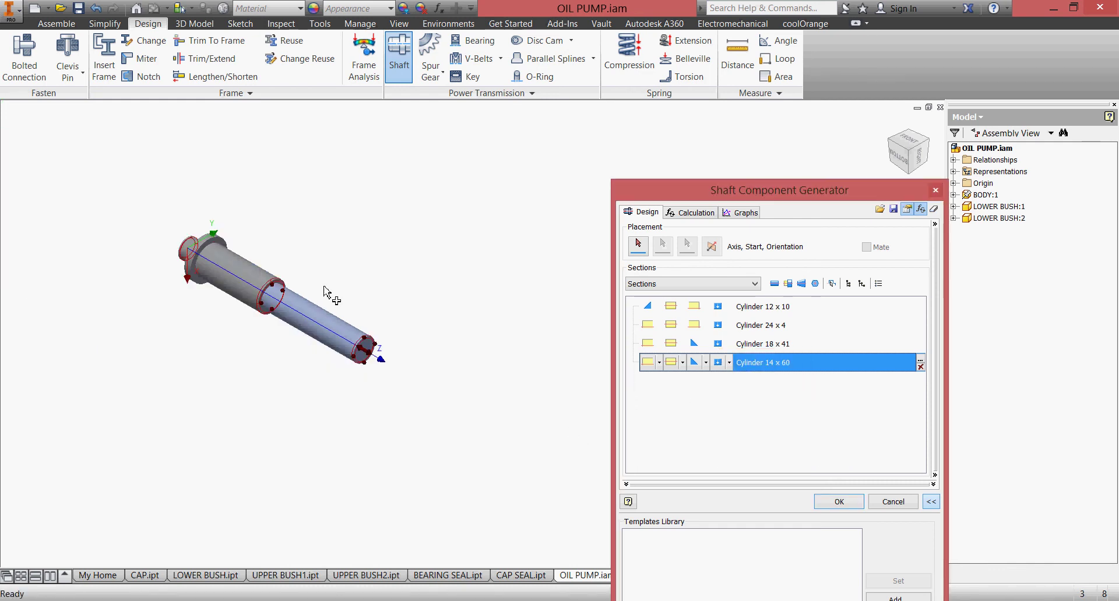
Generate the shaft as Shaft1 files and place a single copy in the assembly
click(850, 507)
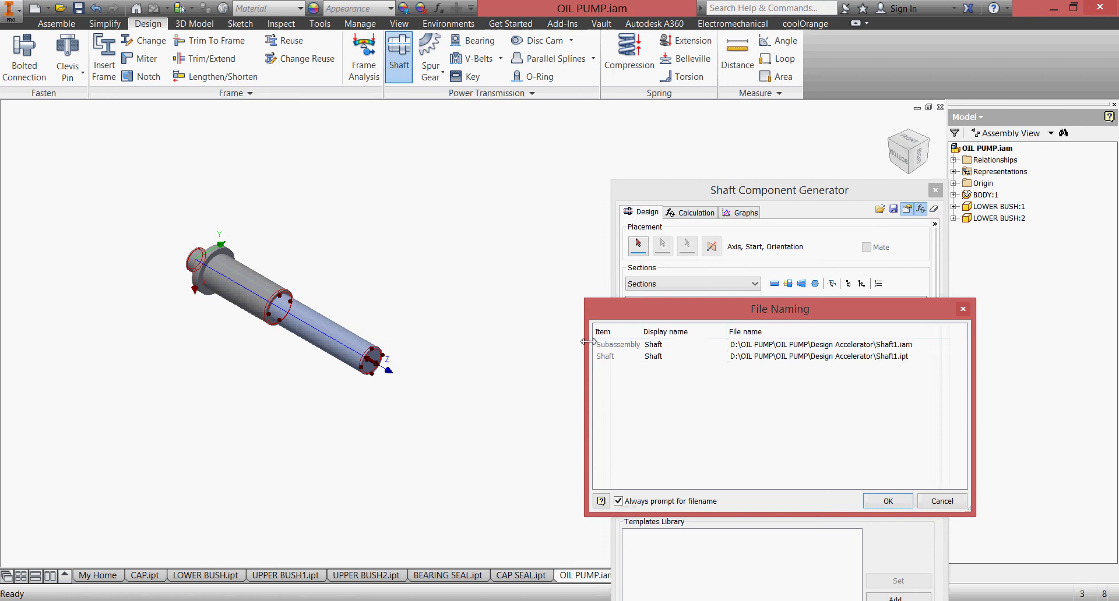
click(883, 501)
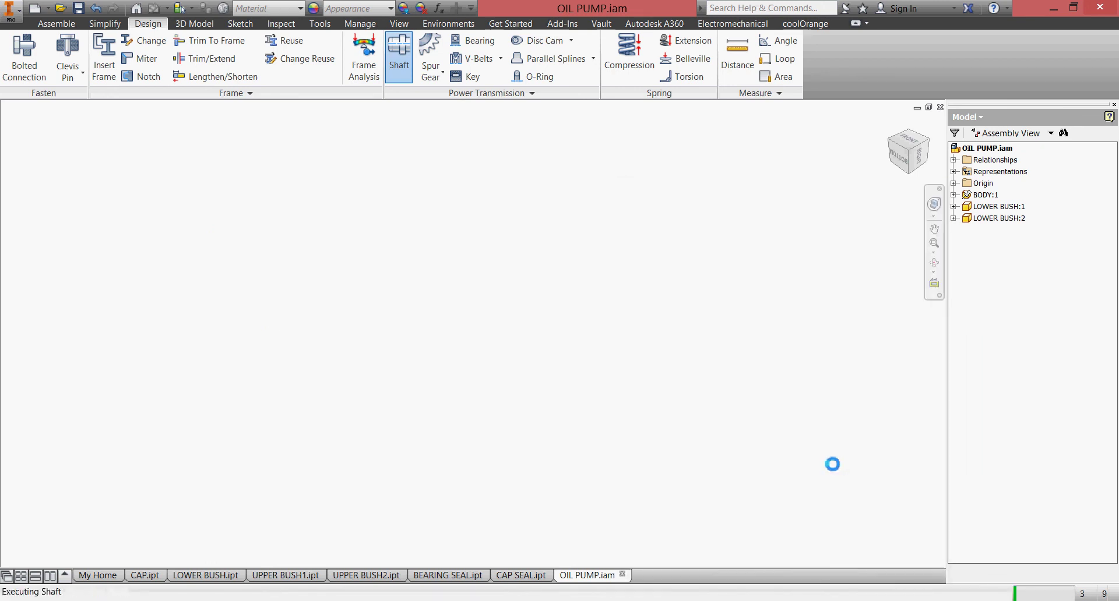
click(655, 373)
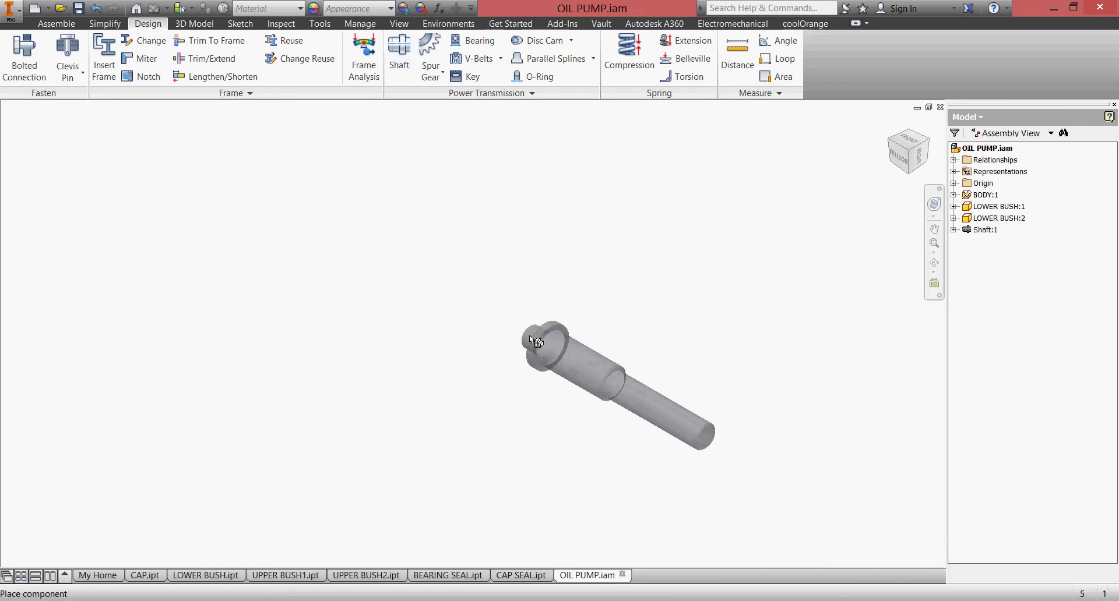
right_click(511, 439)
key(Escape)
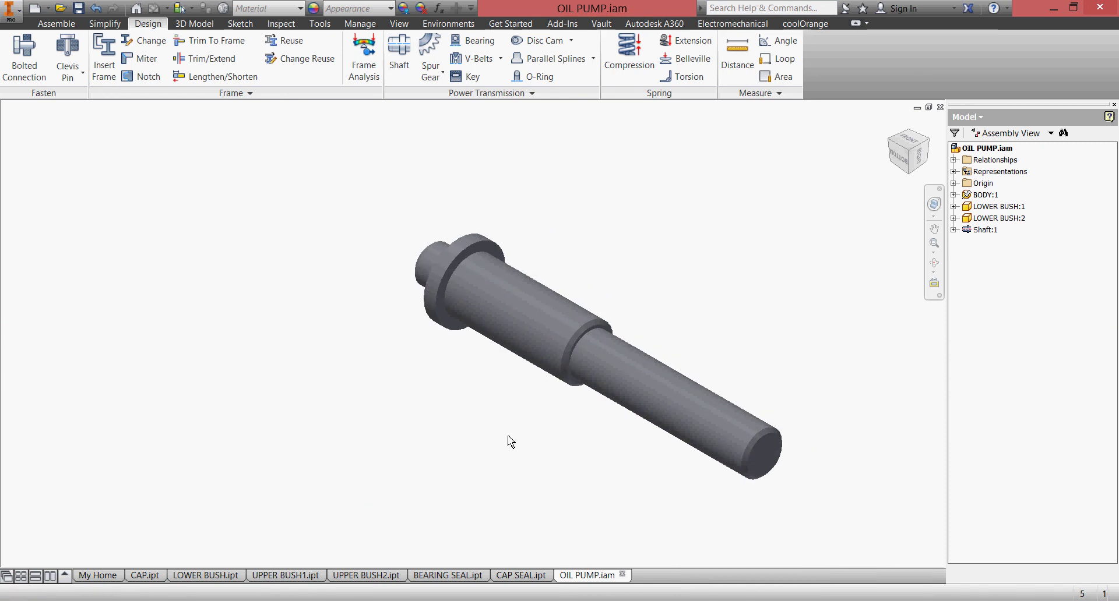
Set the placed Shaft:1 material to Steel
click(518, 344)
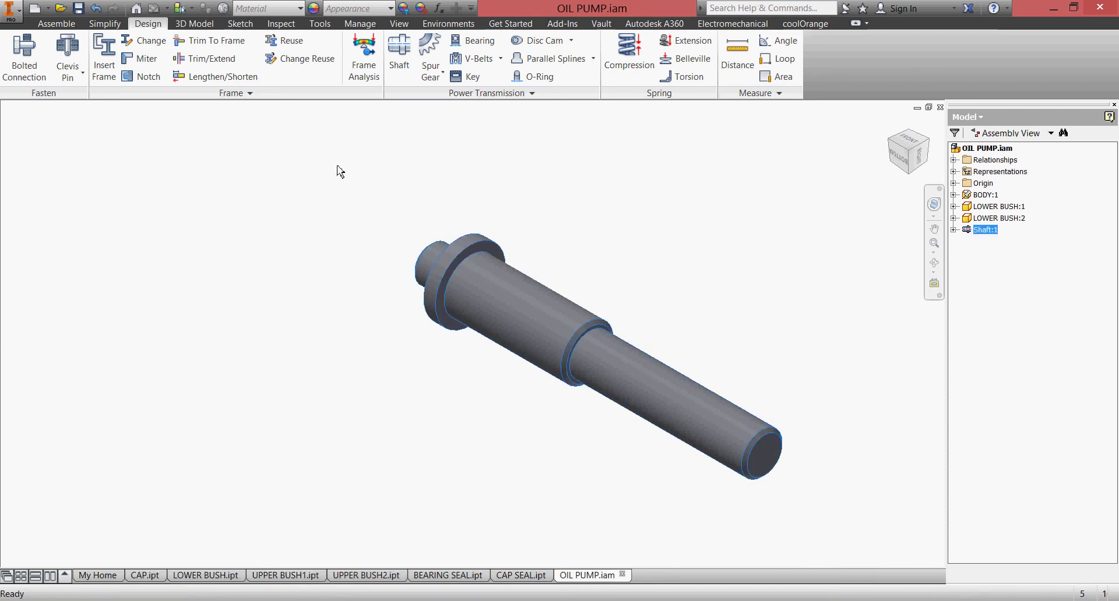
click(290, 14)
scroll(303, 292, down, 3)
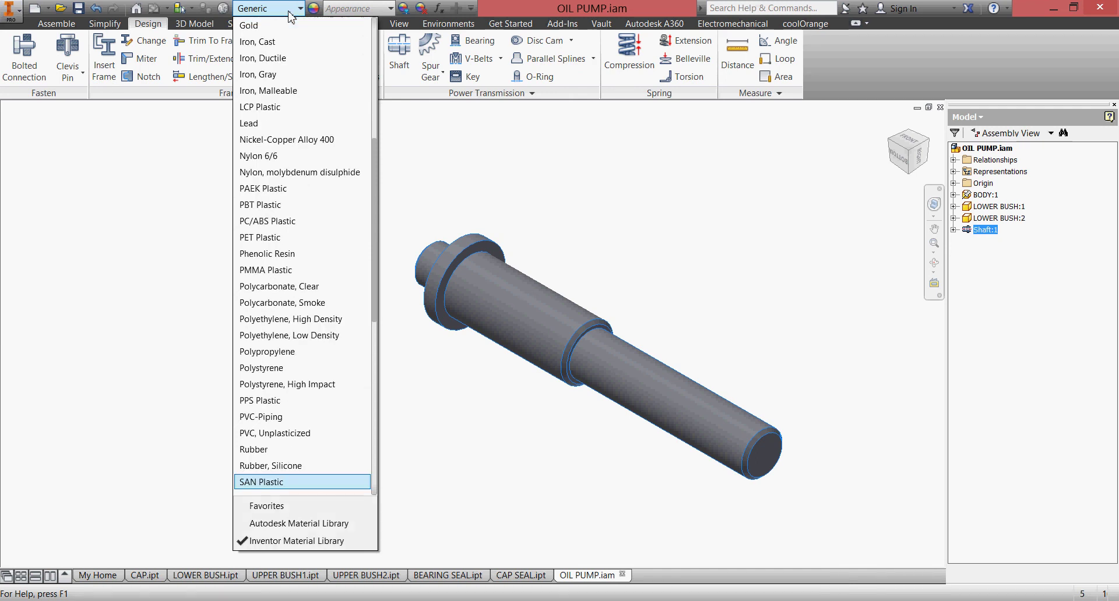
scroll(307, 362, down, 2)
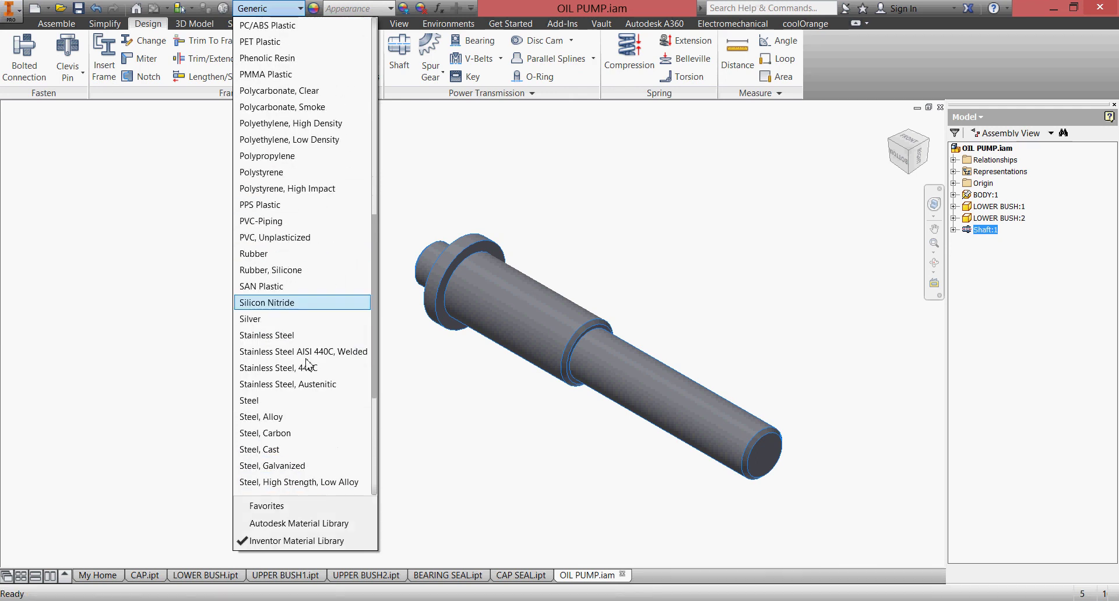
click(310, 399)
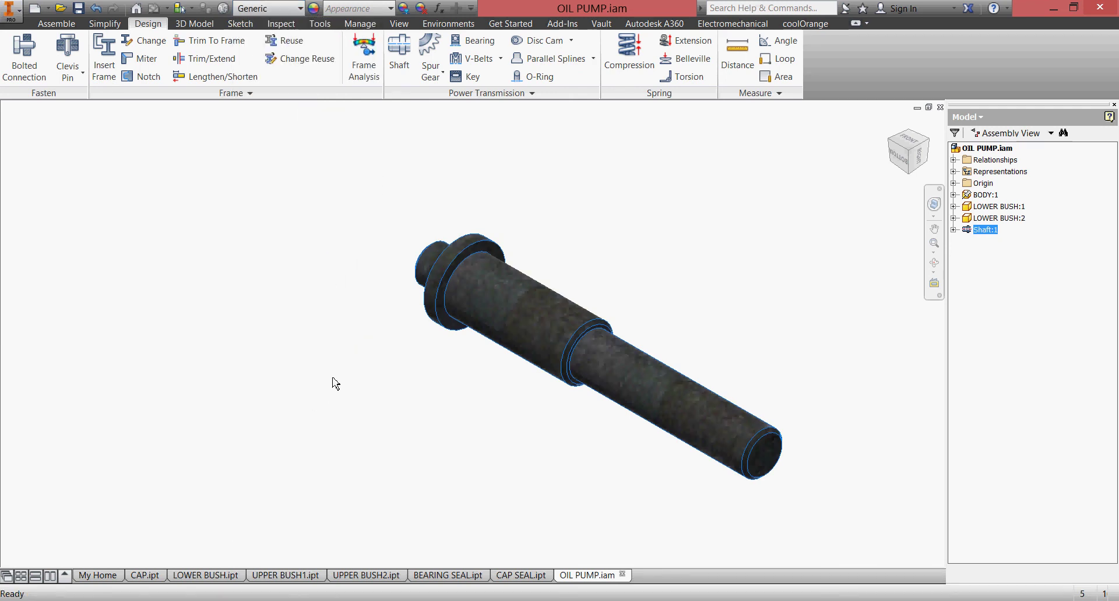
Give Shaft:1 the Steel Blue appearance
click(389, 10)
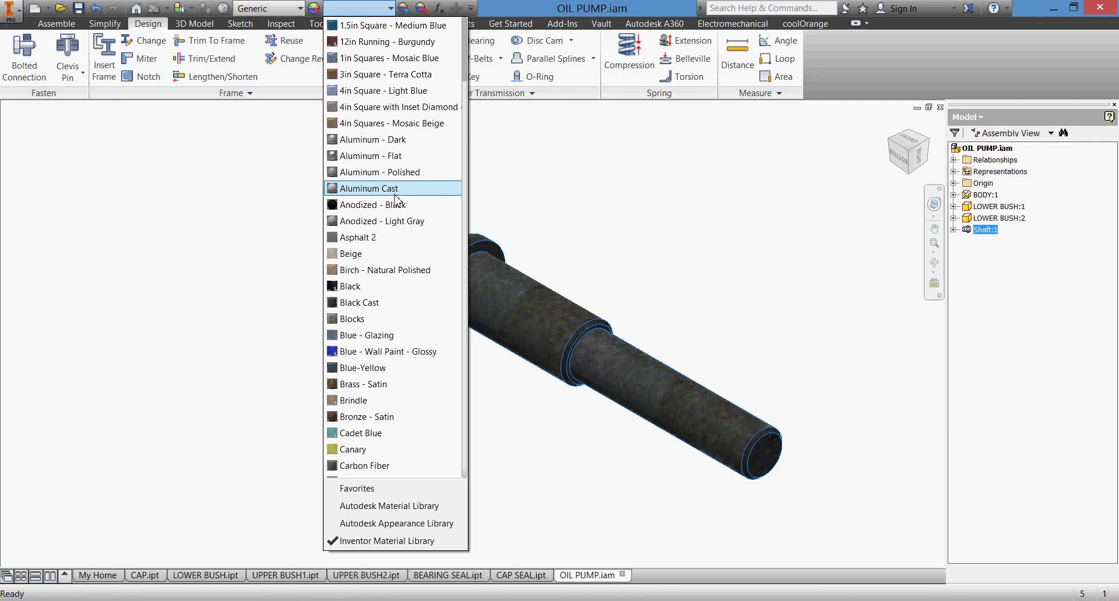
scroll(393, 210, down, 2)
scroll(393, 221, down, 1)
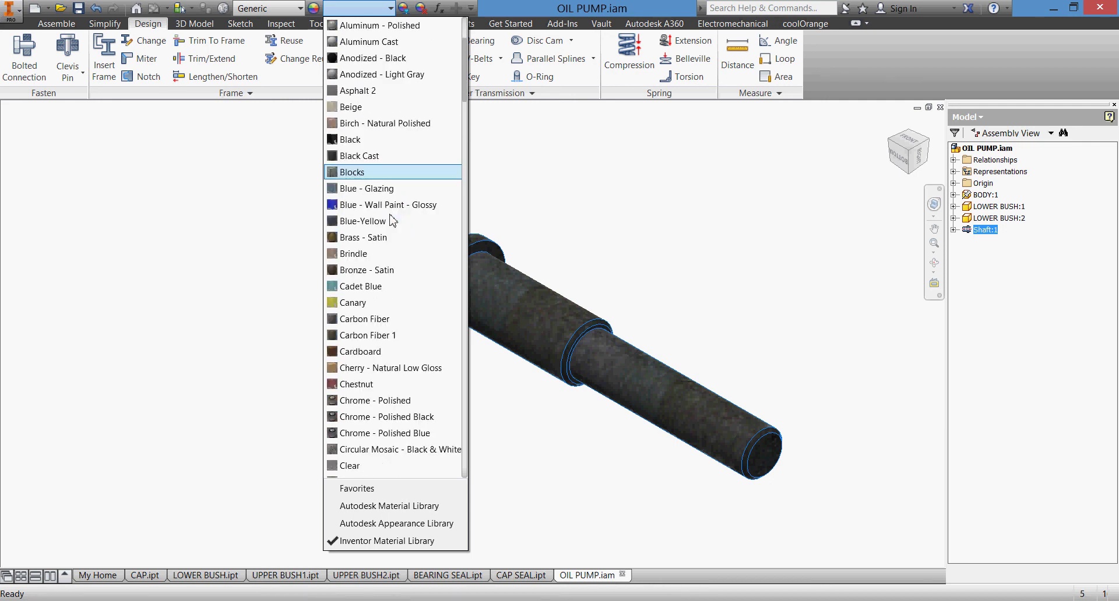
scroll(392, 221, down, 20)
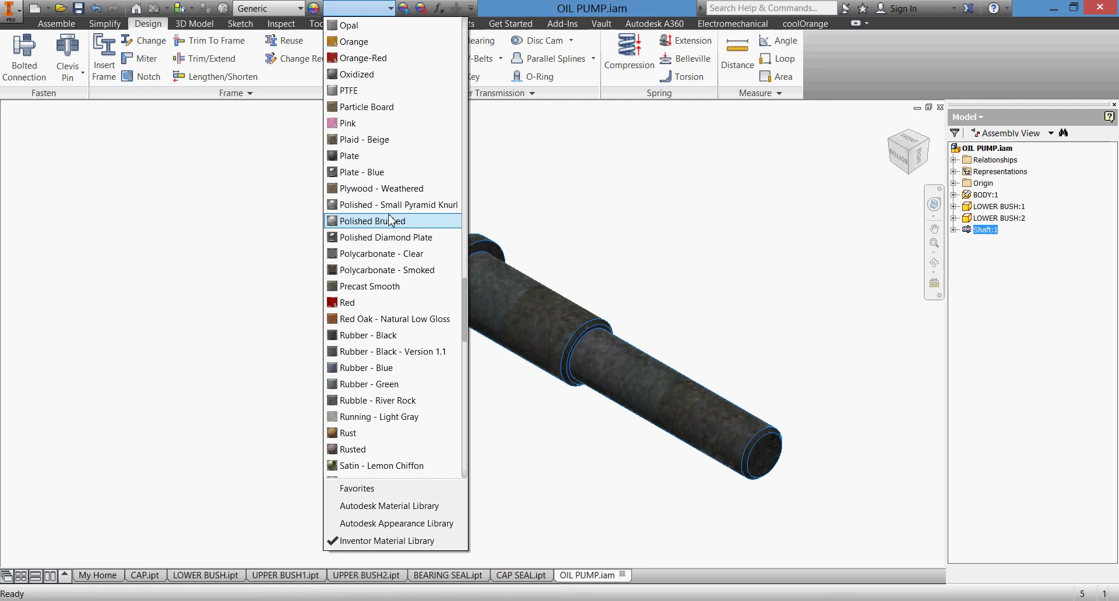
scroll(392, 221, down, 10)
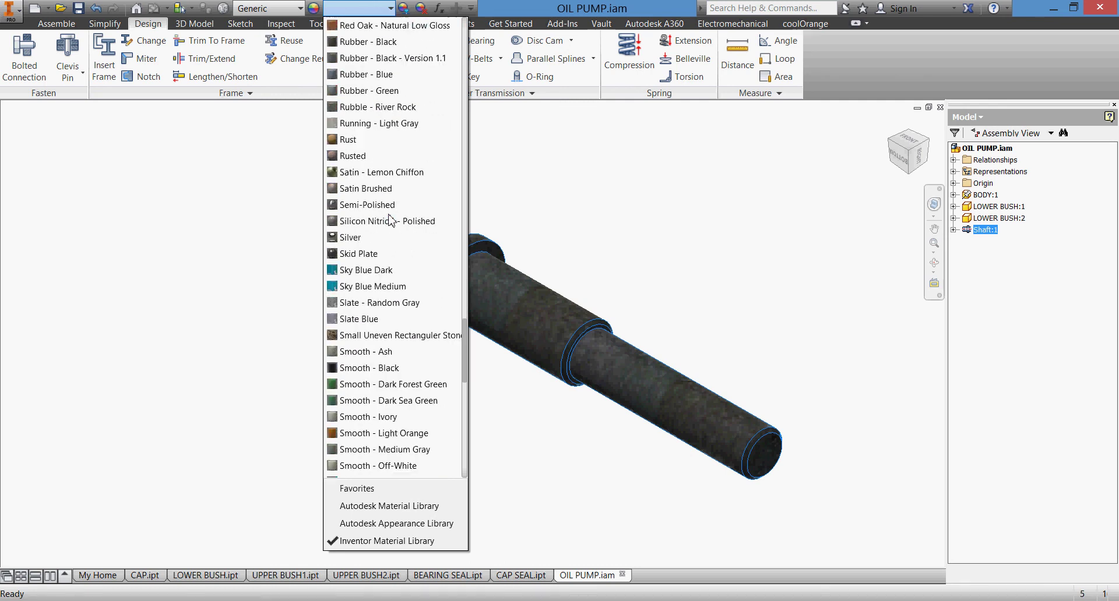
scroll(392, 220, down, 1)
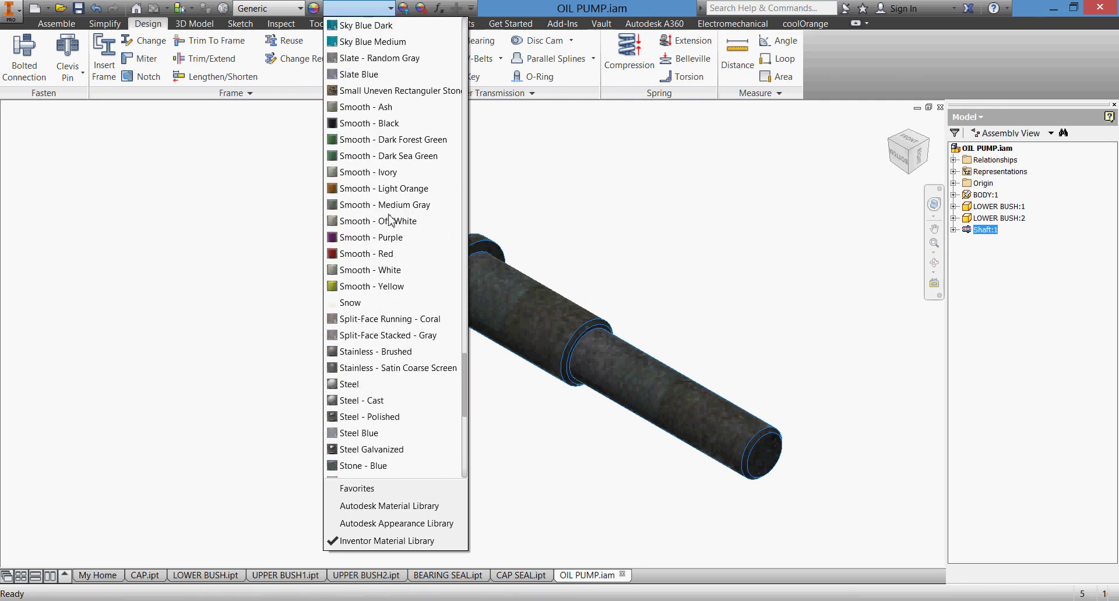
click(423, 434)
click(425, 429)
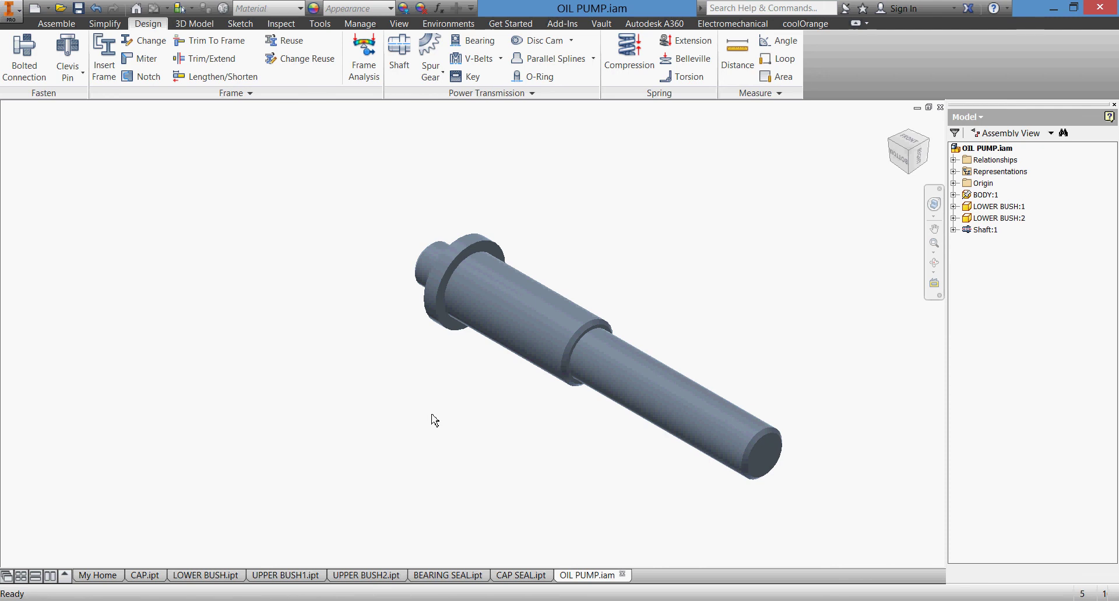
Save OIL PUMP.iam with the new Shaft1.iam and Shaft1.ipt files, then fit the assembly in view
click(78, 8)
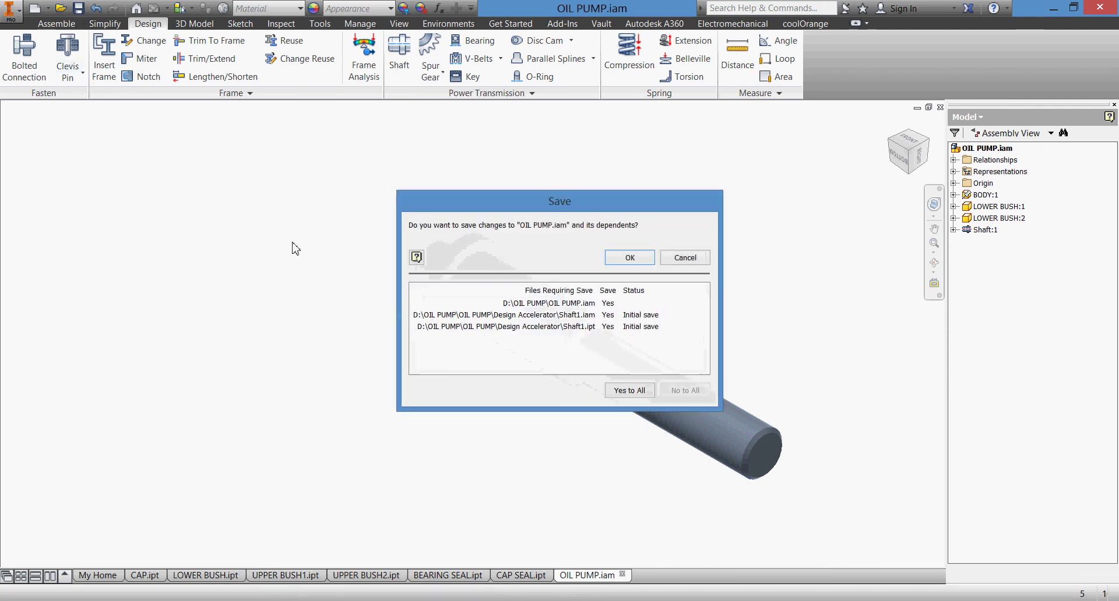
click(636, 257)
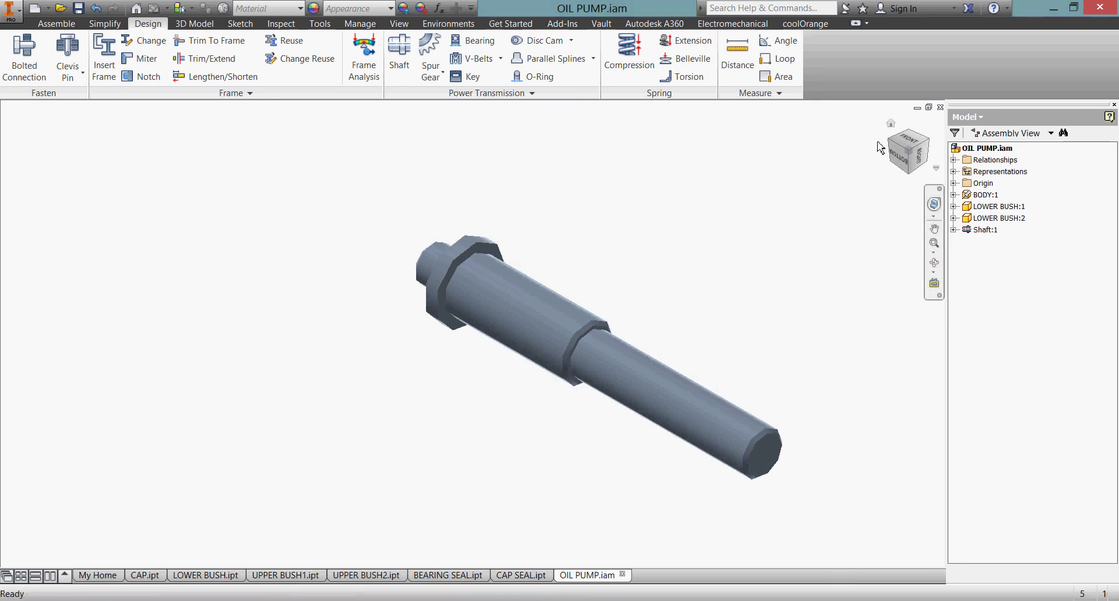
key(Home)
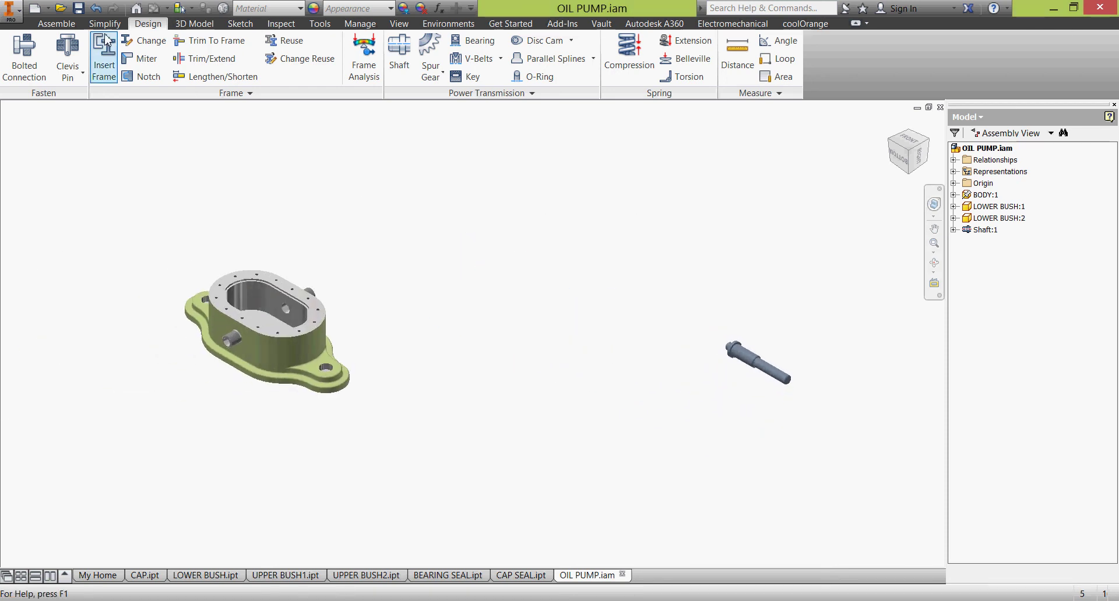
click(57, 23)
Start an Insert constraint and pick the shaft's small stepped end edge
click(198, 63)
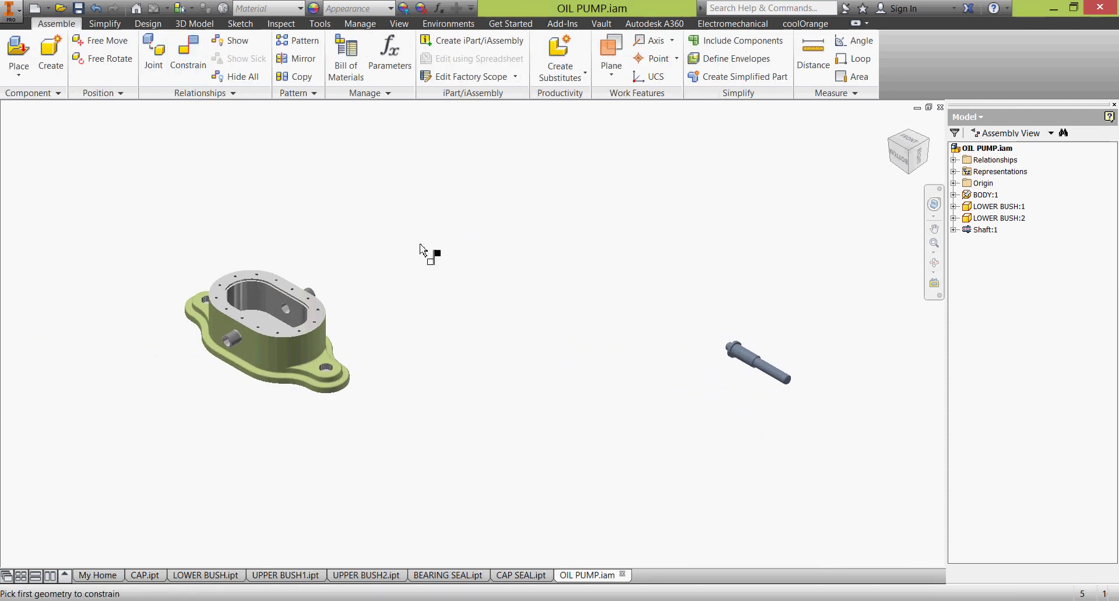
click(807, 357)
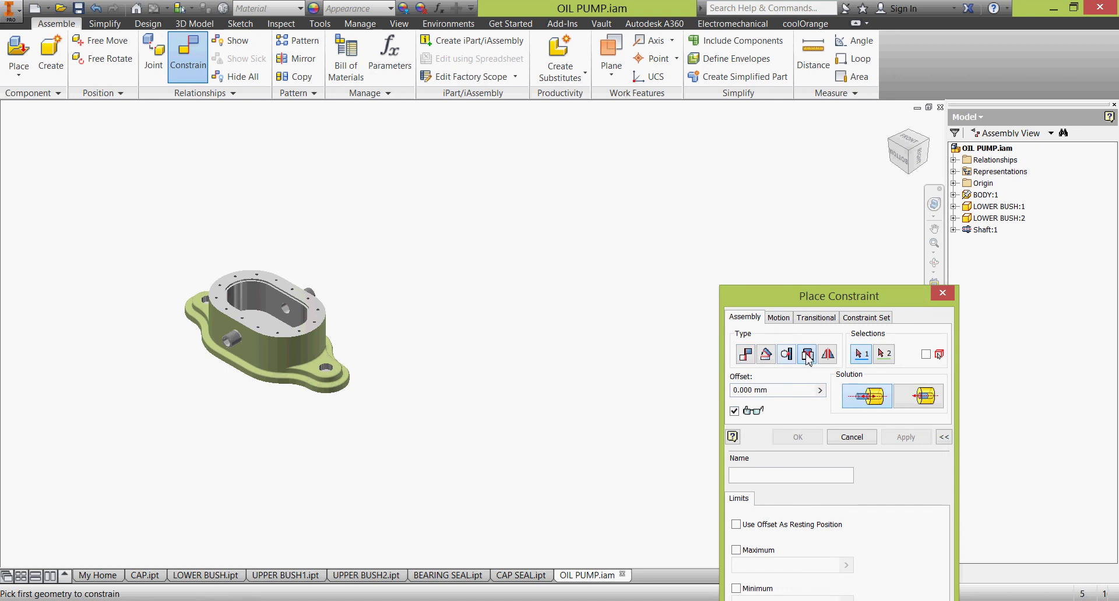
drag(814, 303, 709, 466)
scroll(699, 344, up, 5)
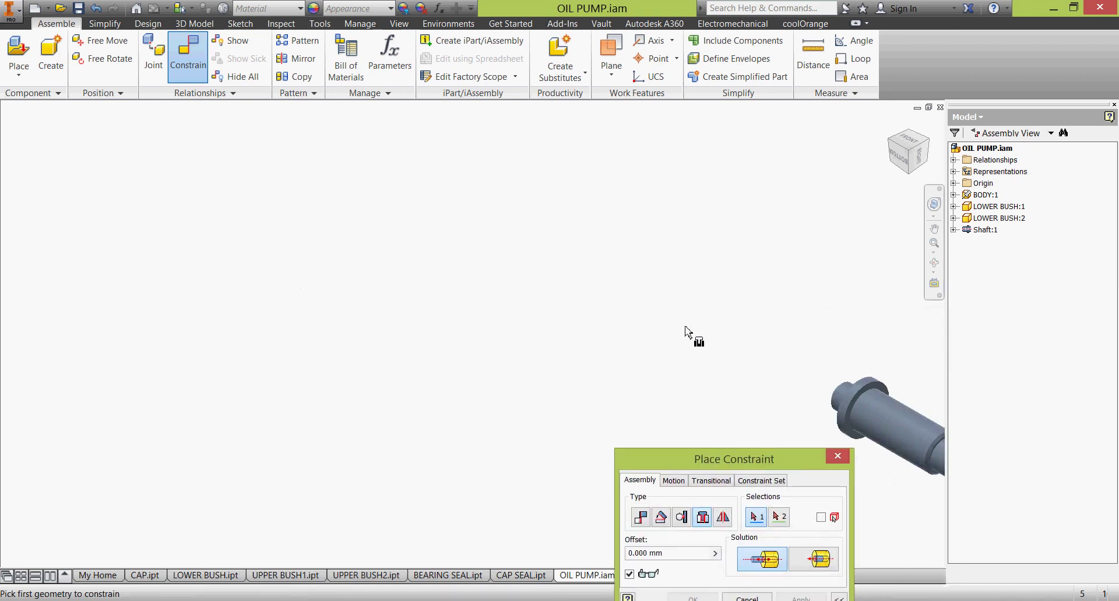
middle_drag(692, 362, 494, 388)
scroll(402, 337, down, 3)
scroll(457, 408, up, 5)
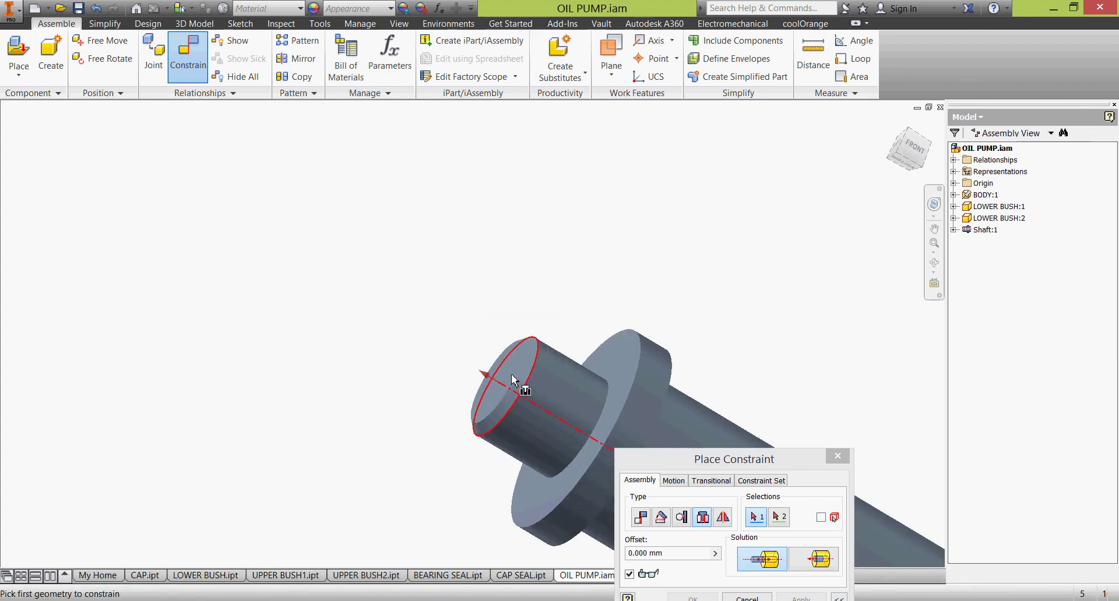
click(515, 348)
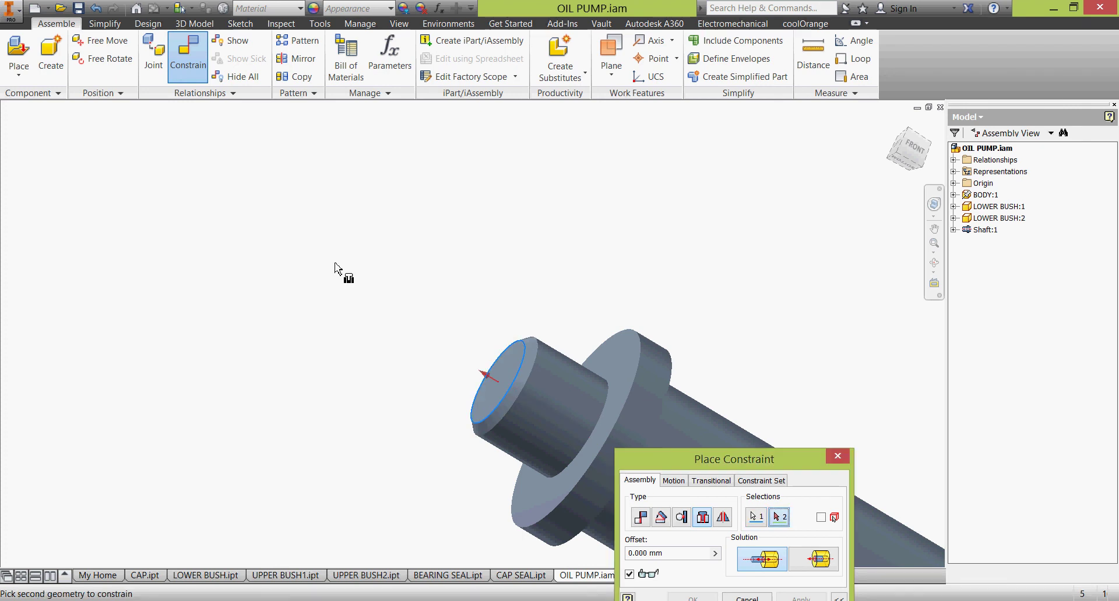
Pick the first lower bush's inner edge, flip the solution, and apply so Shaft:1 seats upright
scroll(344, 278, down, 3)
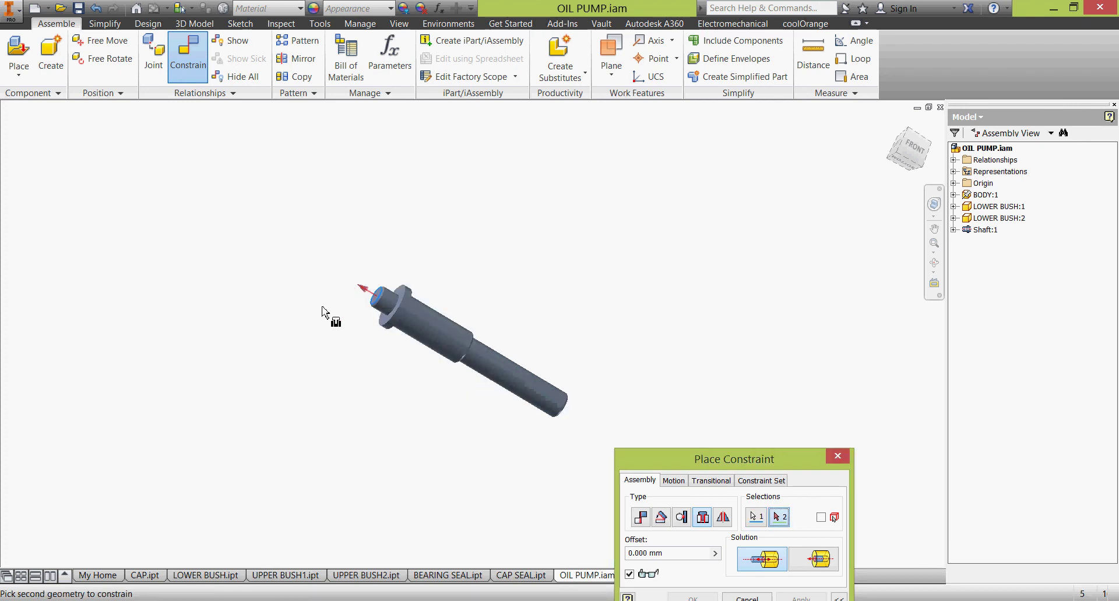
scroll(320, 344, down, 1)
scroll(320, 345, down, 1)
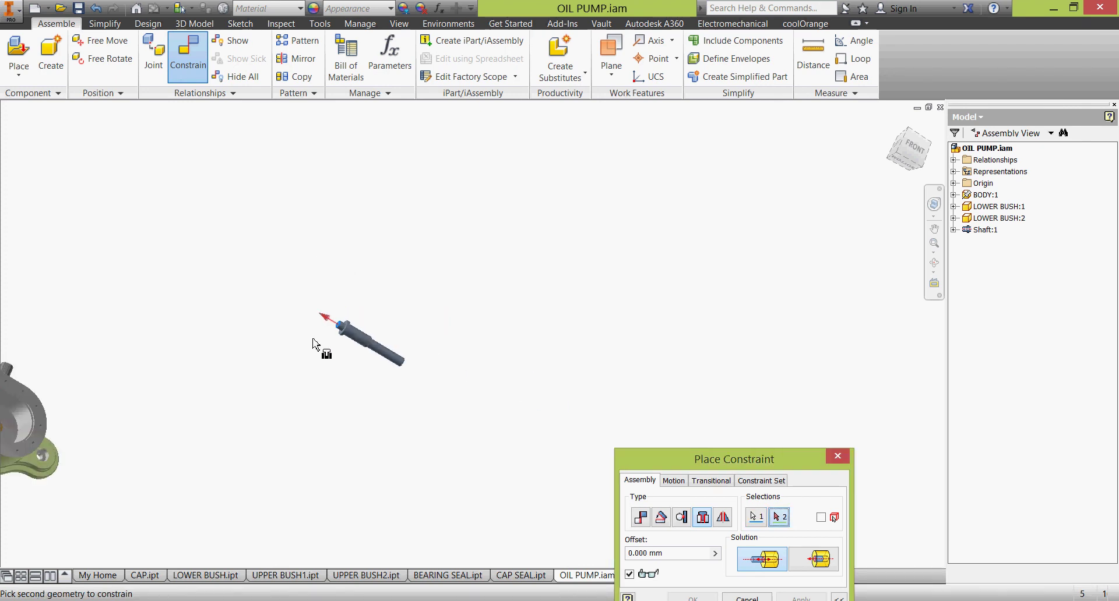
shift+middle_drag(320, 345, 419, 382)
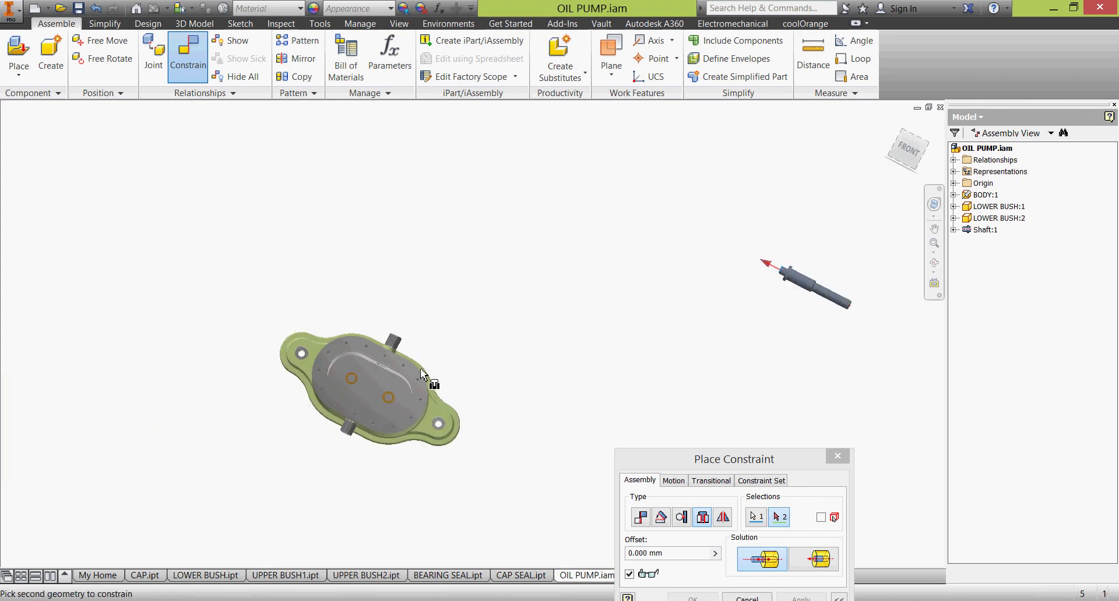
scroll(399, 392, up, 5)
scroll(380, 367, down, 2)
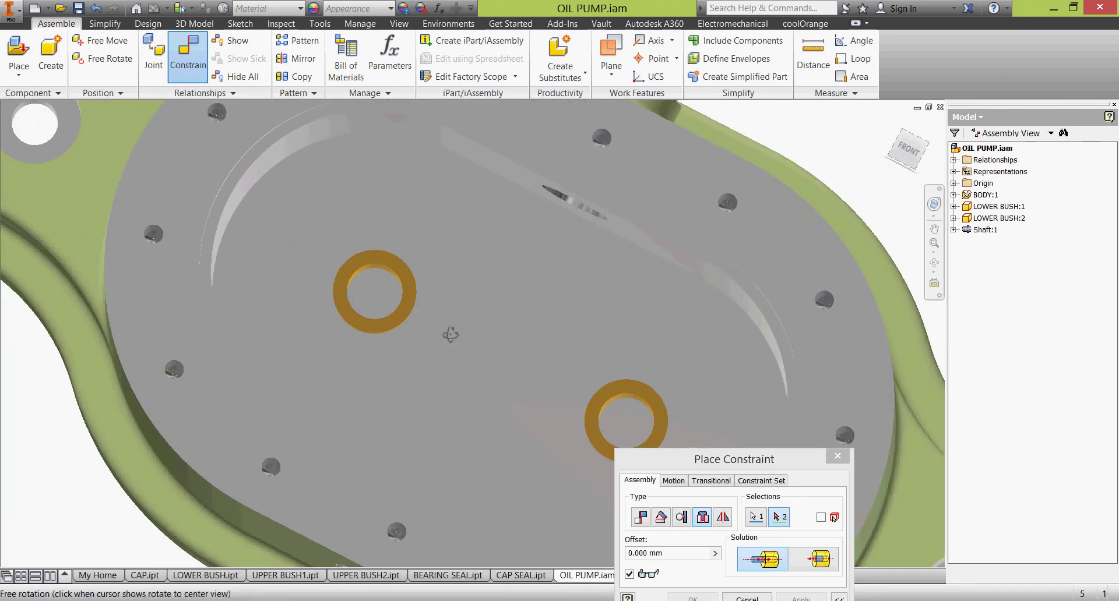
shift+middle_drag(446, 333, 441, 326)
scroll(441, 326, up, 2)
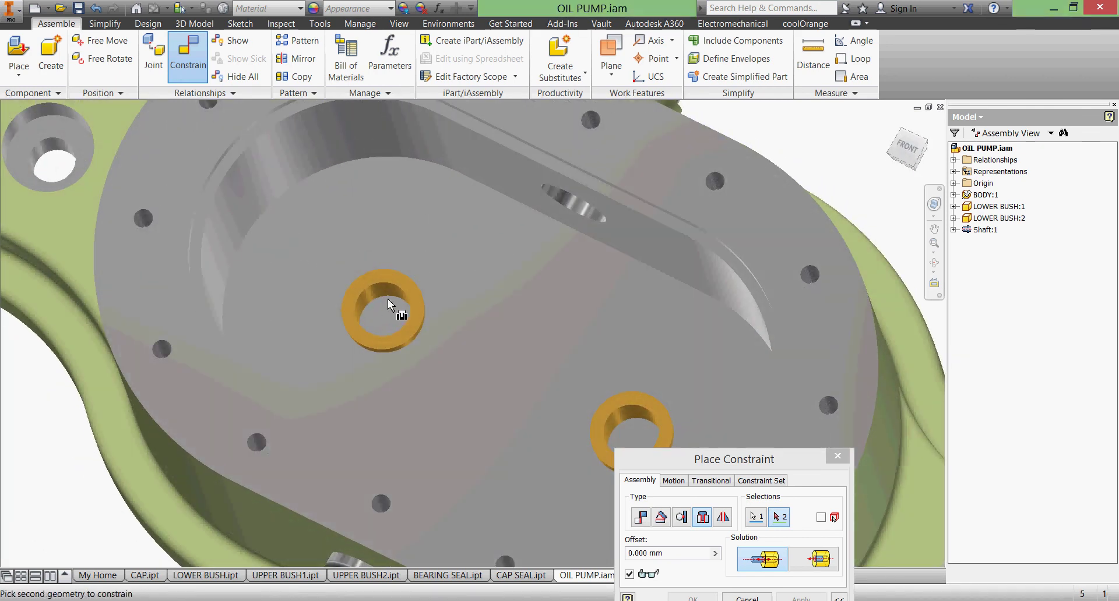
click(387, 317)
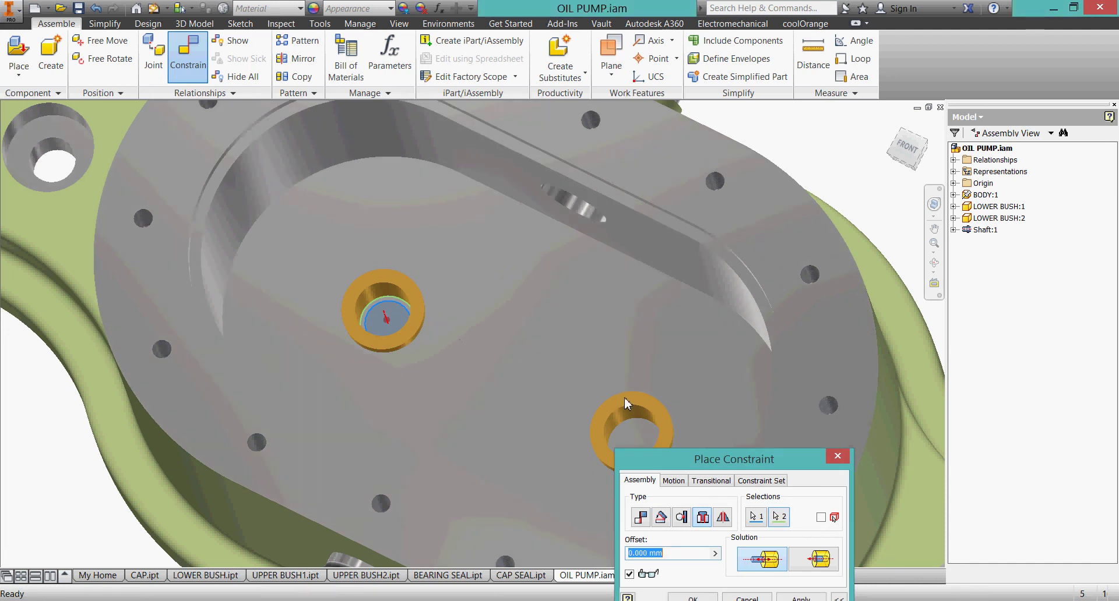
scroll(576, 341, down, 3)
click(813, 559)
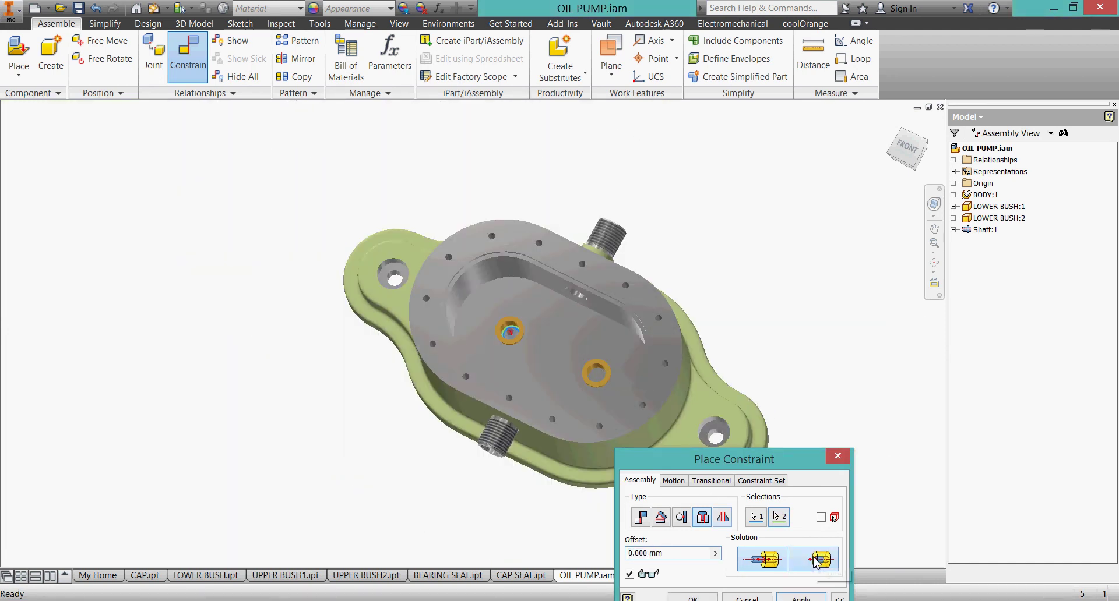
drag(774, 463, 770, 305)
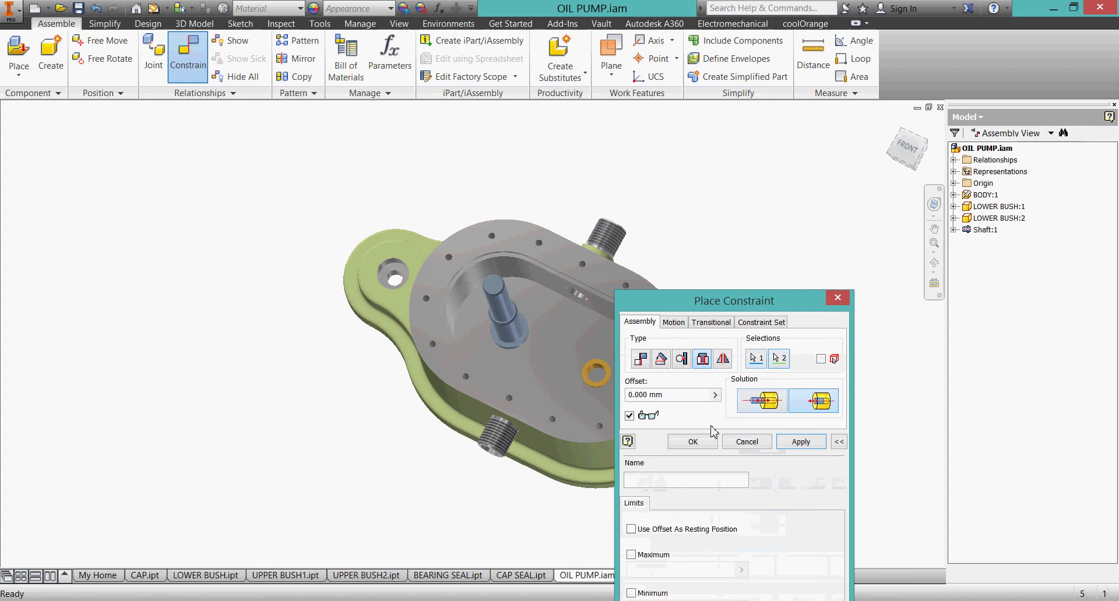
click(705, 444)
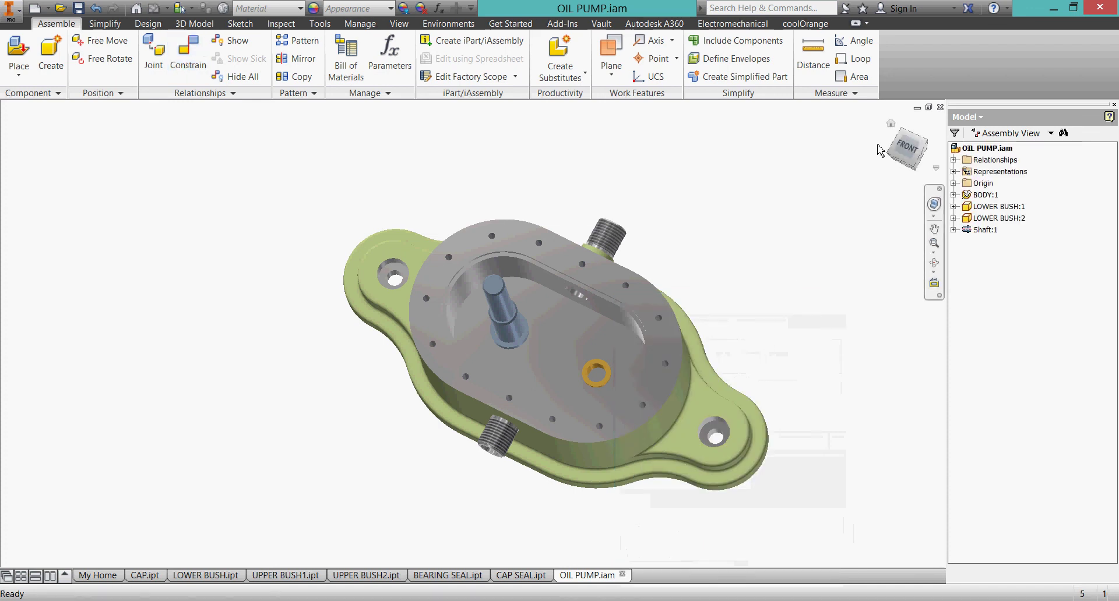
click(890, 124)
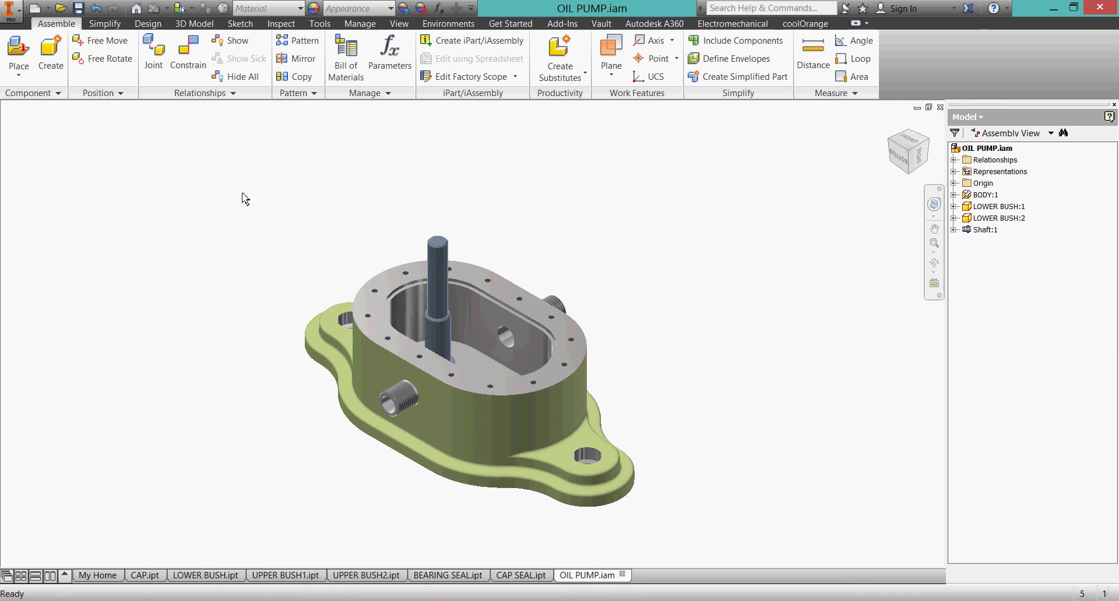
Start a new shaft design and review the SHAFT1/SHAFT2 dimensions in PUMP.pdf
click(148, 23)
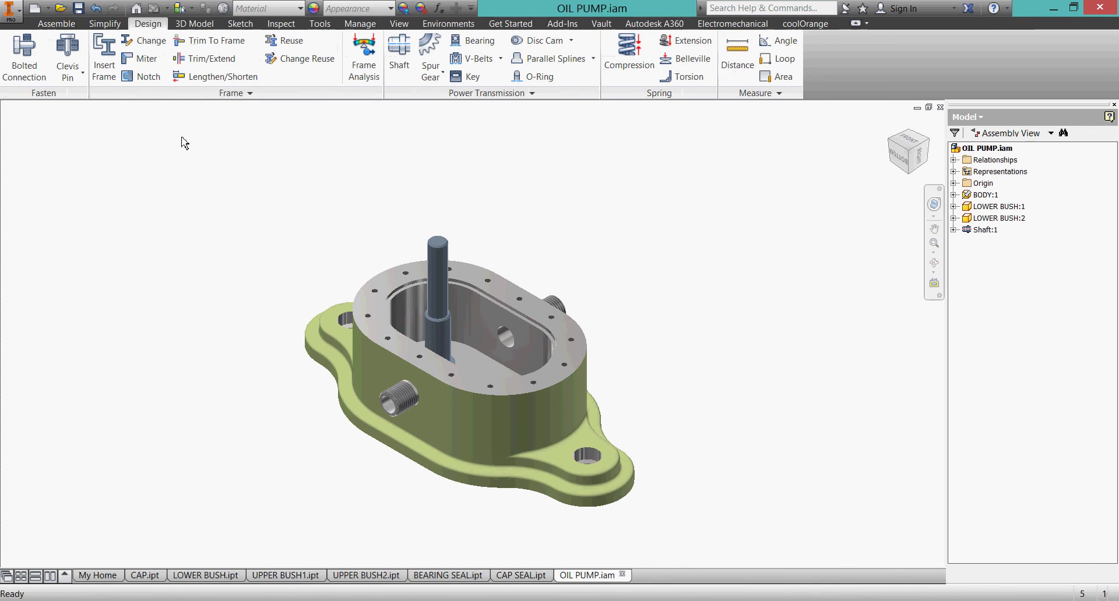
click(399, 54)
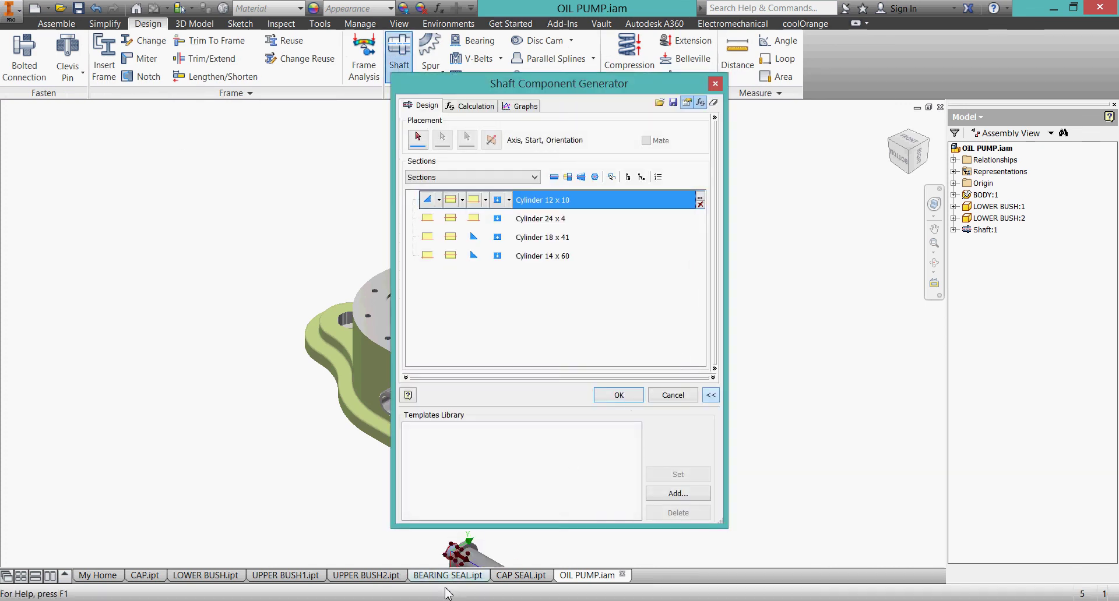
key(alt+Tab)
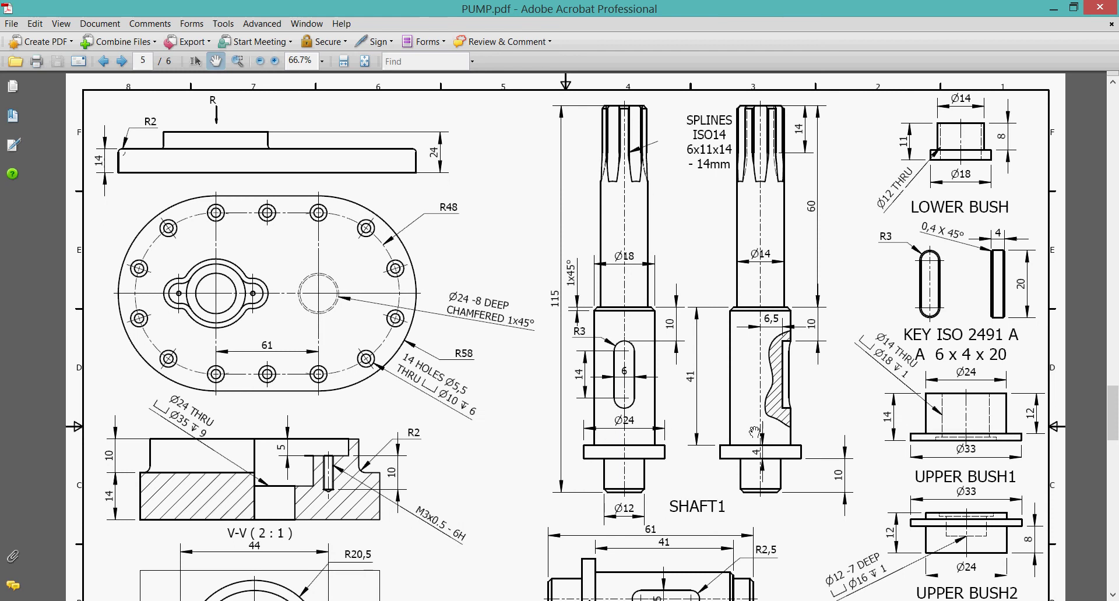
scroll(754, 431, down, 5)
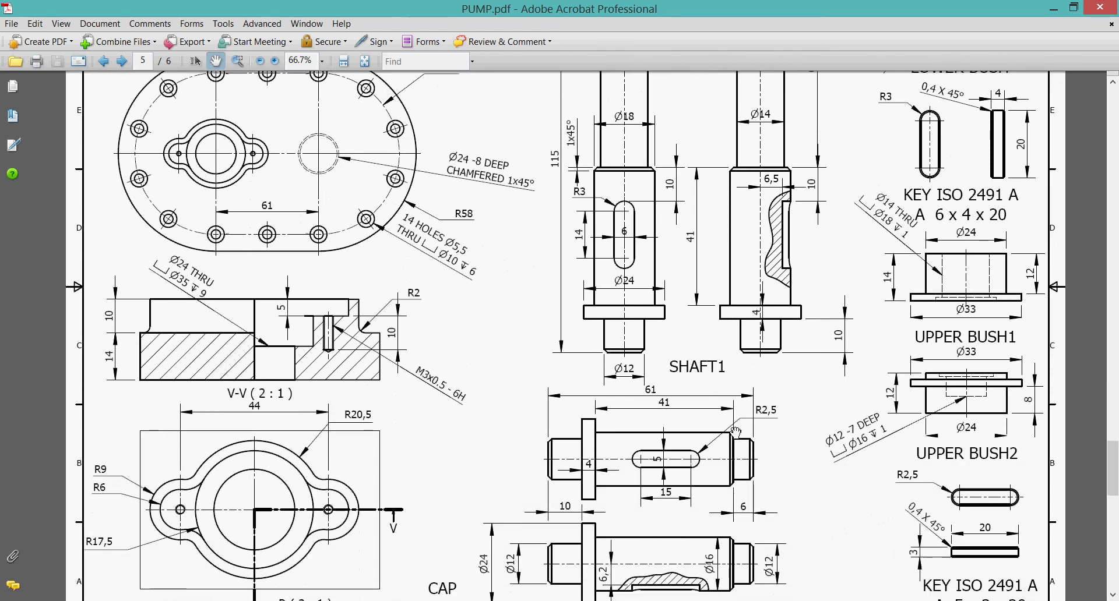
scroll(735, 432, down, 1)
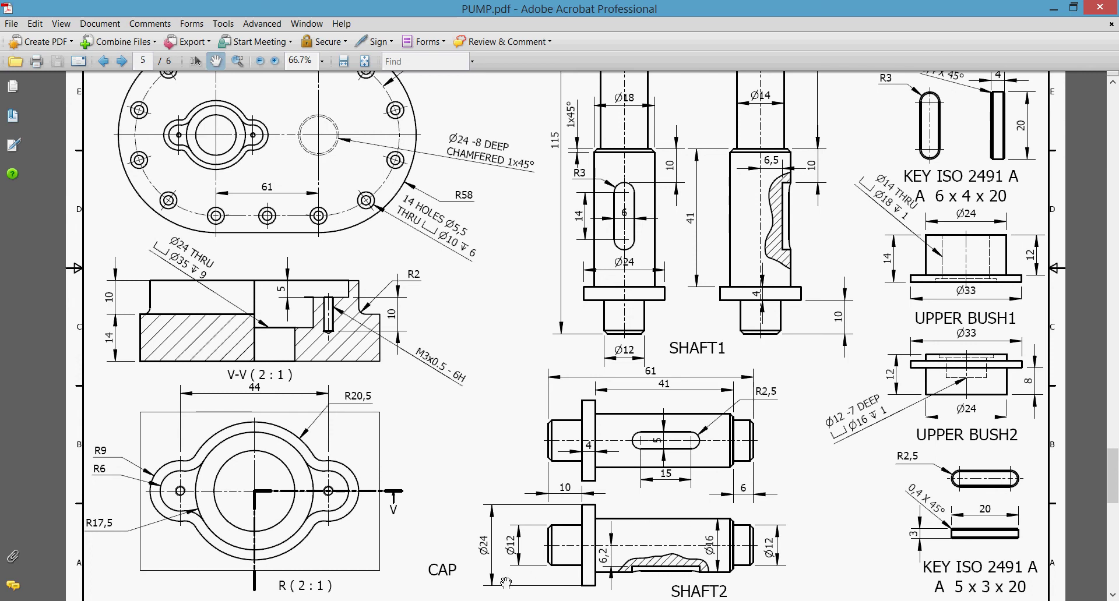
key(alt+Tab)
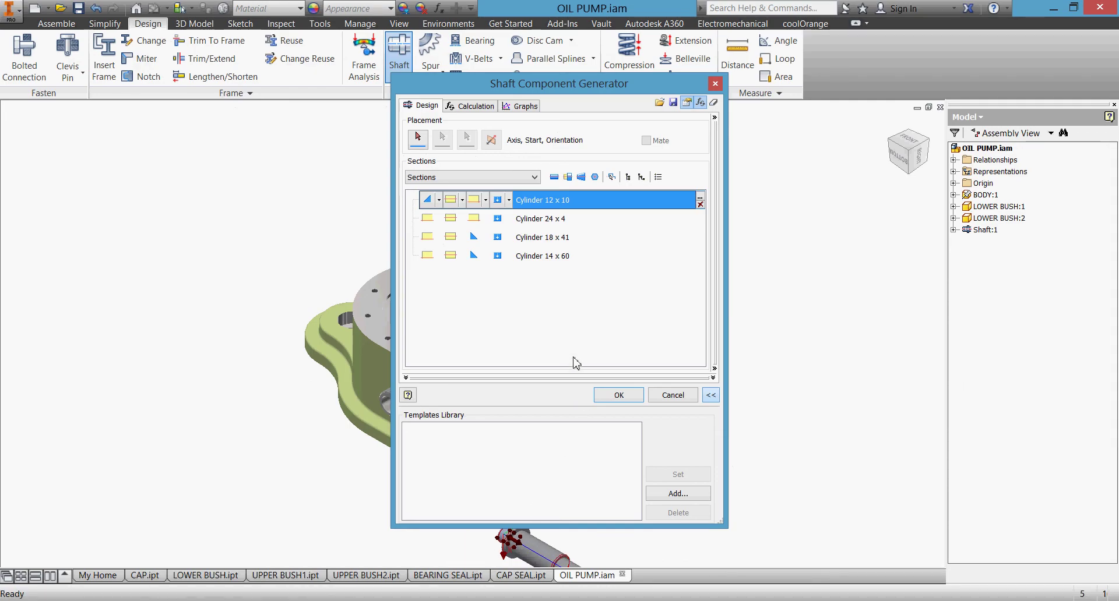
Resize the Cylinder 18 x 41 section to 16 x 41, then bring PUMP.pdf back up
click(560, 242)
click(700, 237)
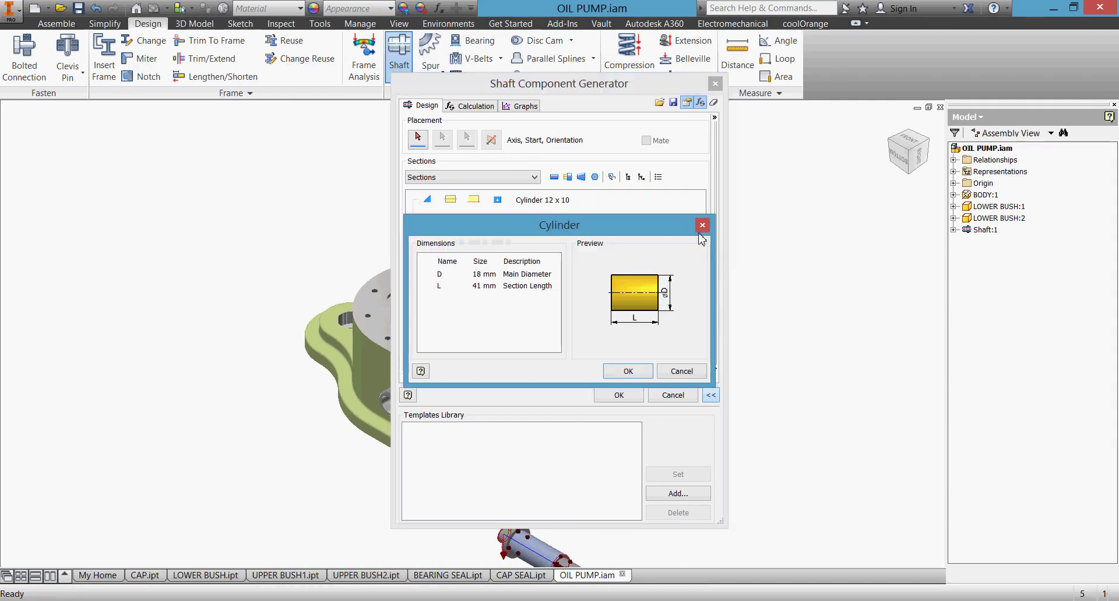
click(495, 275)
text(16)
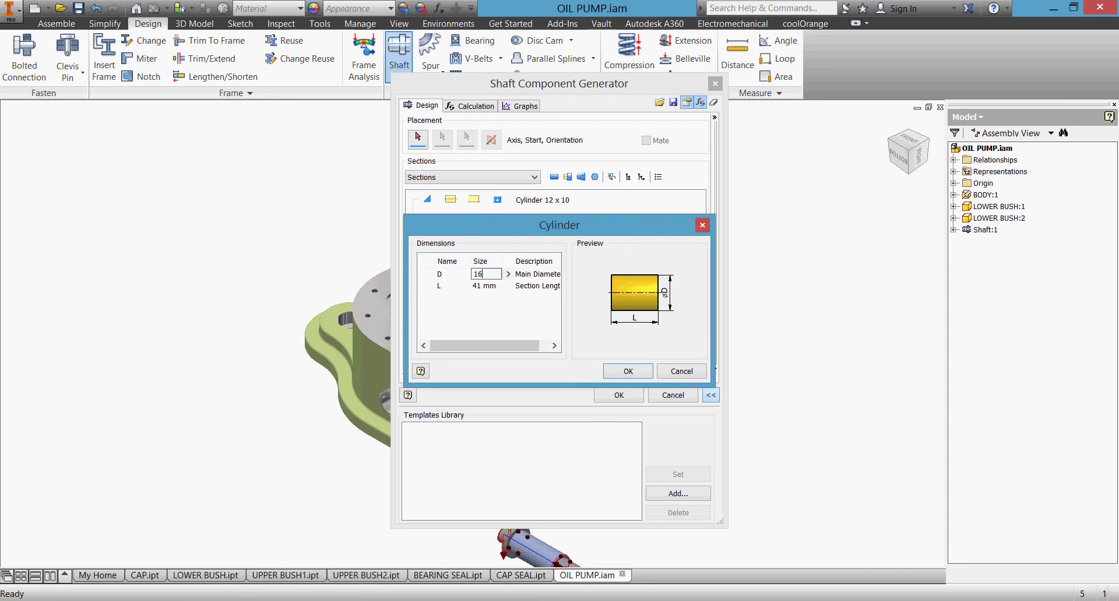
click(619, 371)
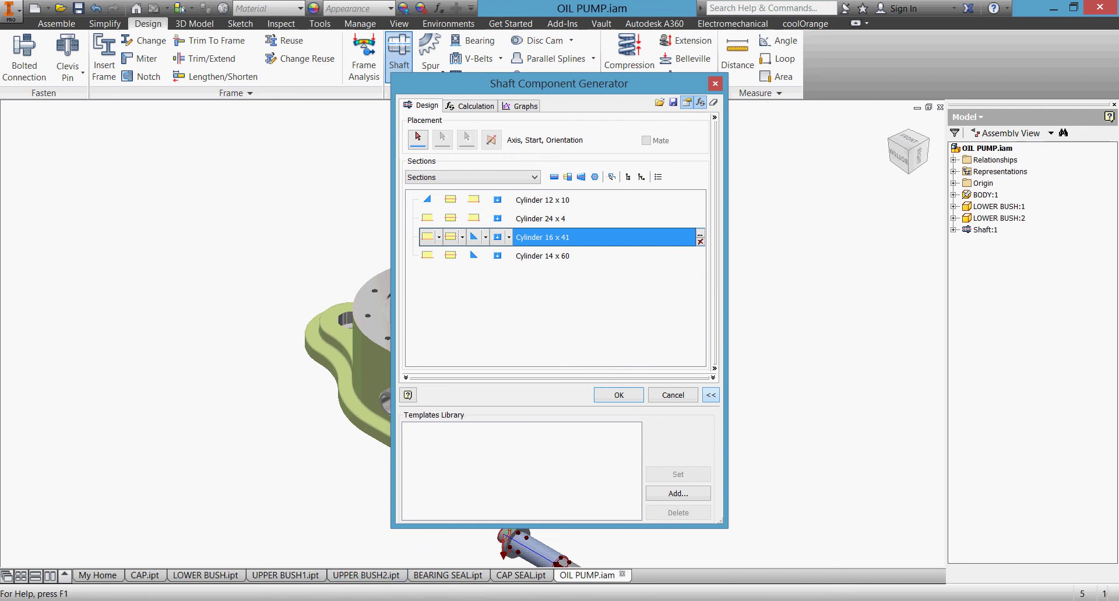
key(alt+Tab)
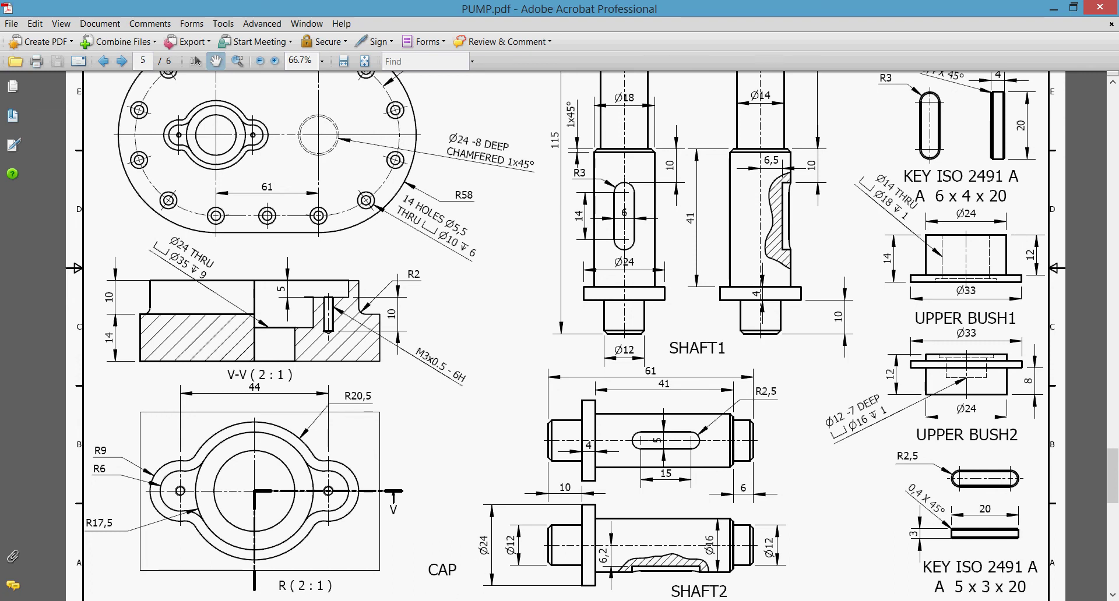
Resize the last Cylinder 14 x 60 section to 12 x 6 mm
key(alt+Tab)
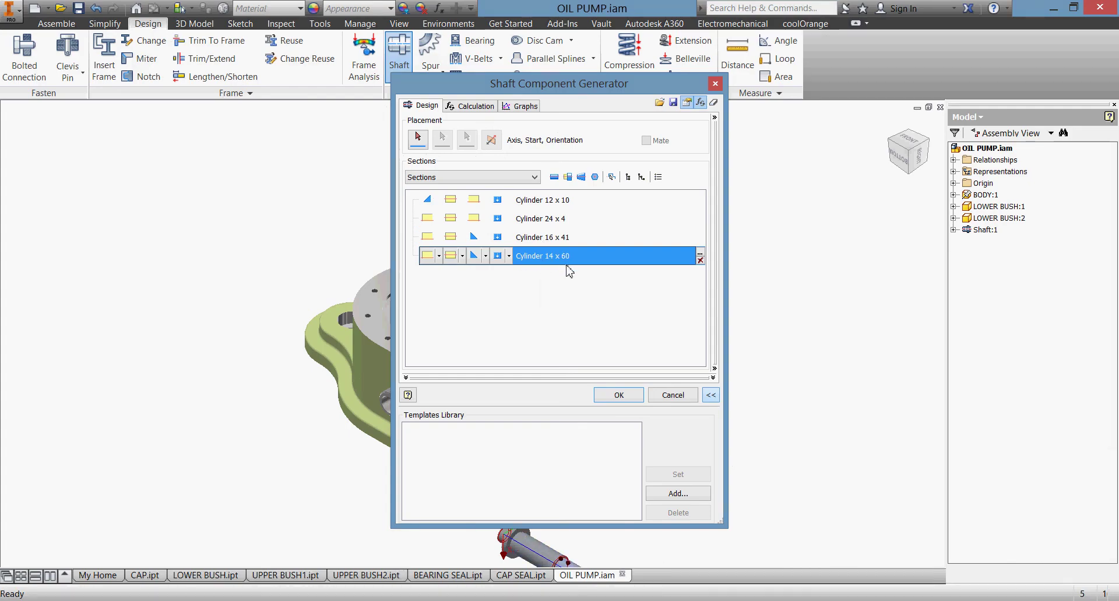
click(699, 252)
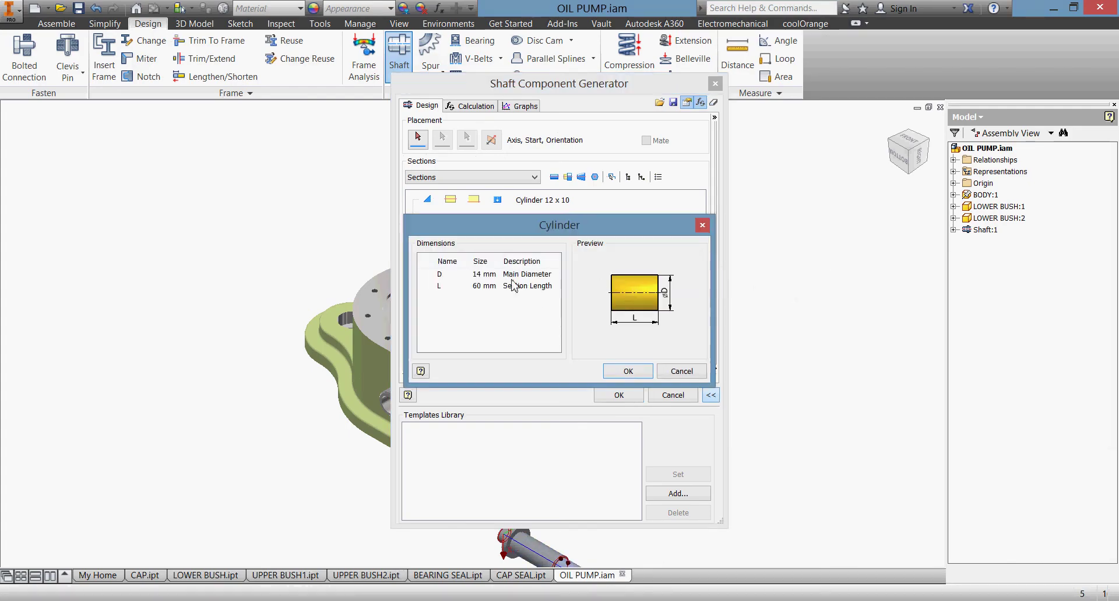
double_click(484, 274)
text(1)
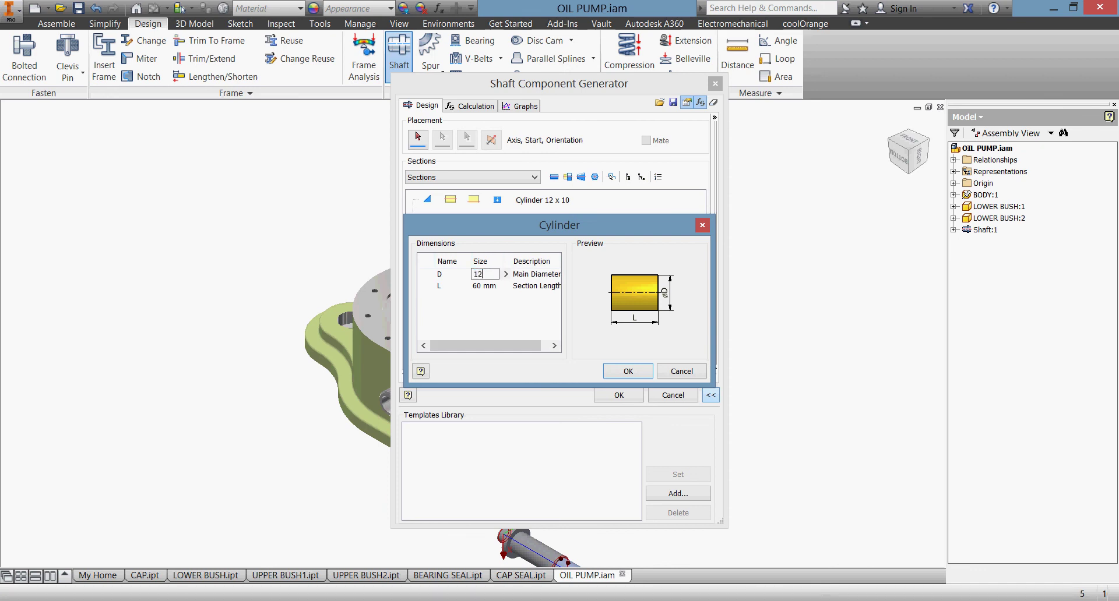
text(2)
key(Tab)
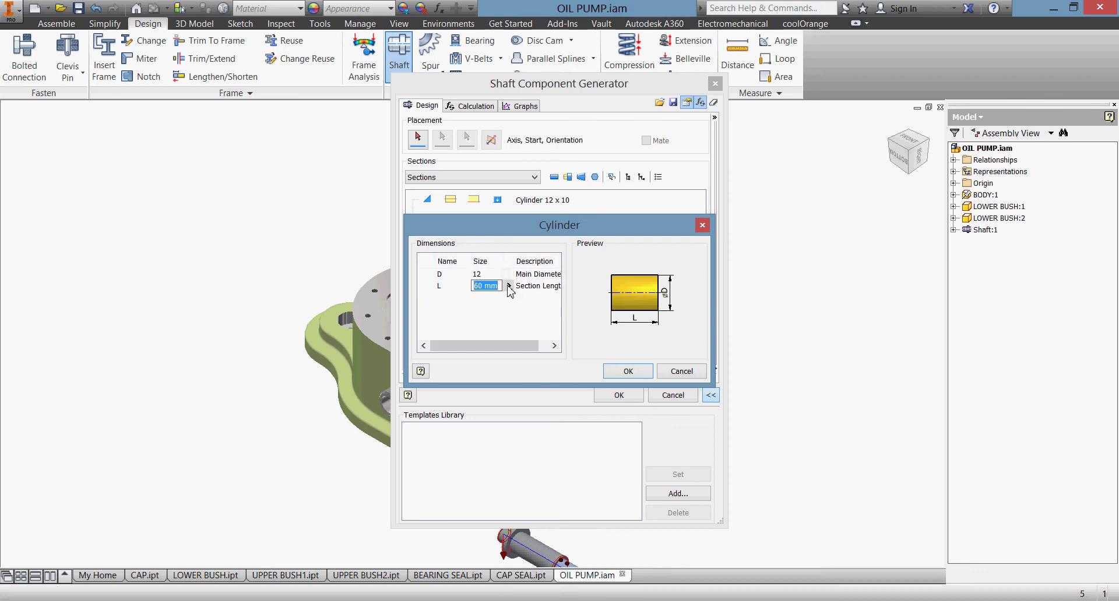
click(615, 375)
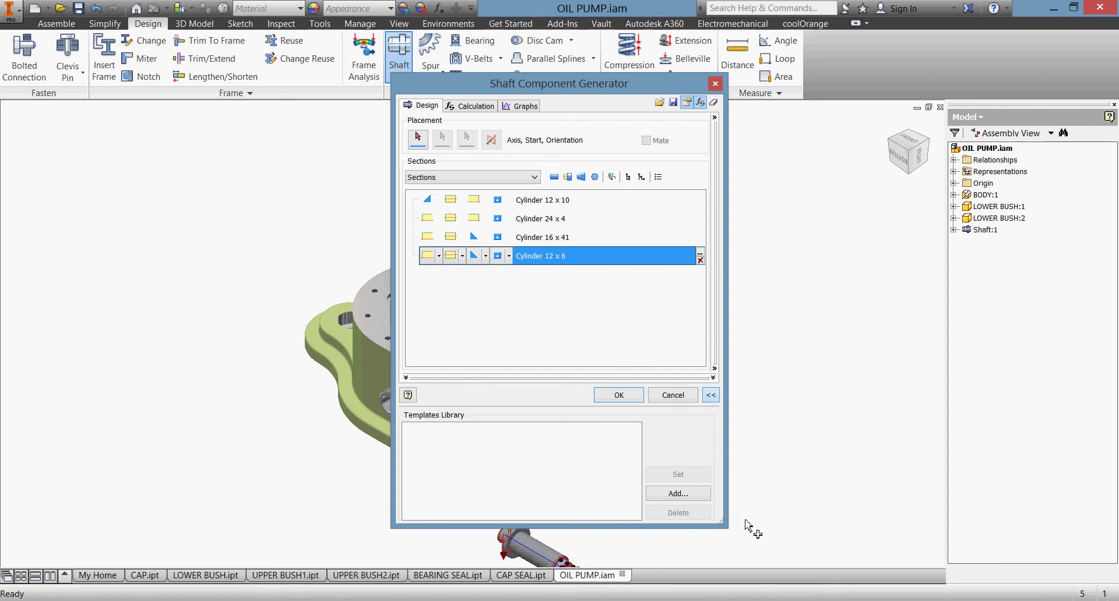
Generate the second shaft with the proposed file names and place it as Shaft:2
key(F2)
drag(793, 438, 420, 437)
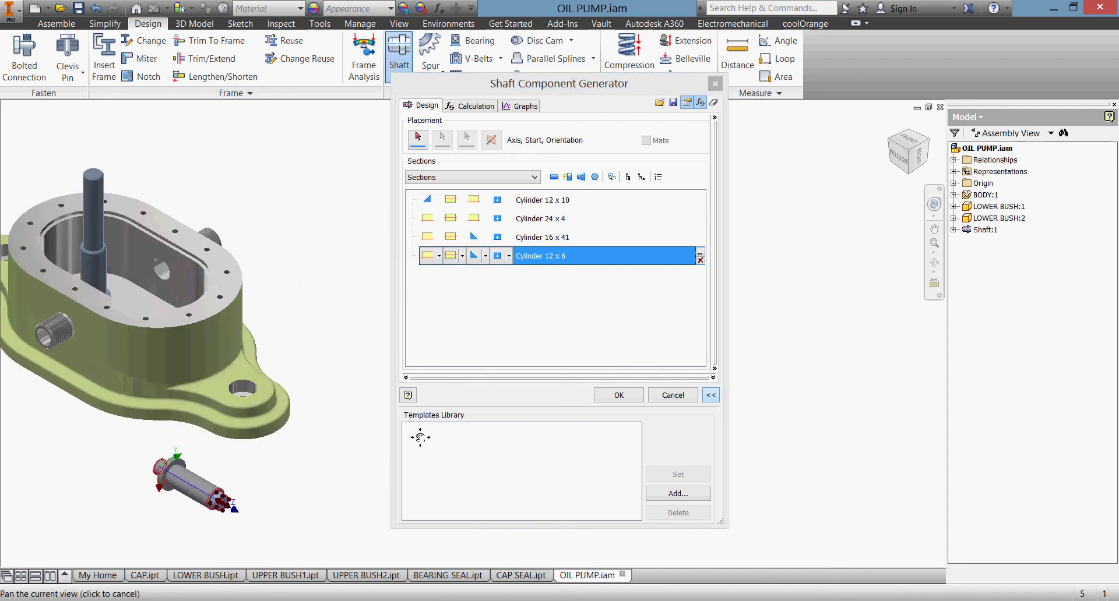
click(616, 395)
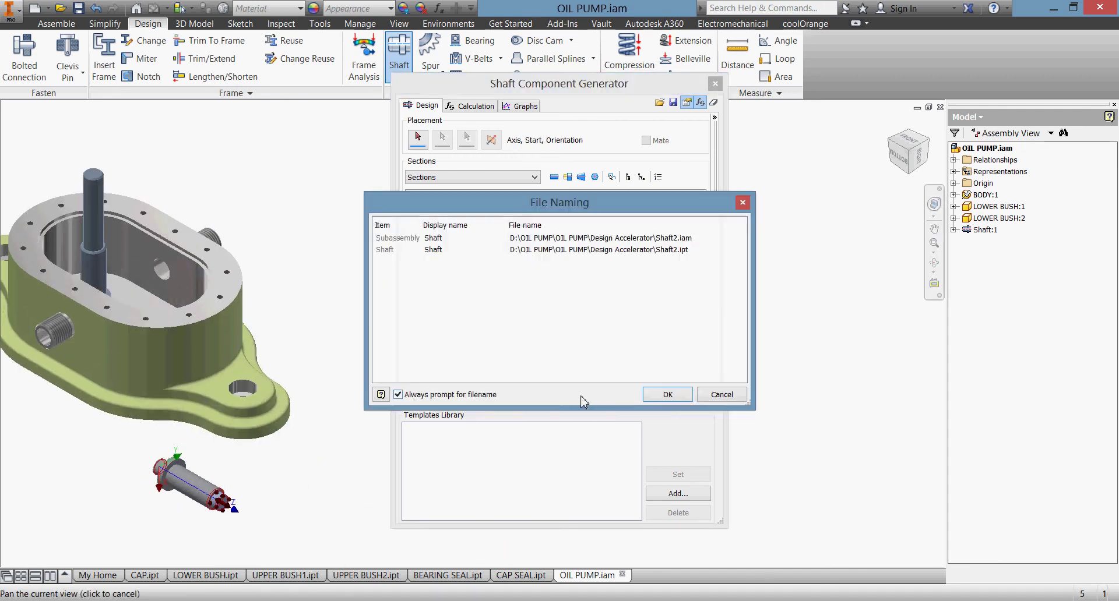
click(662, 396)
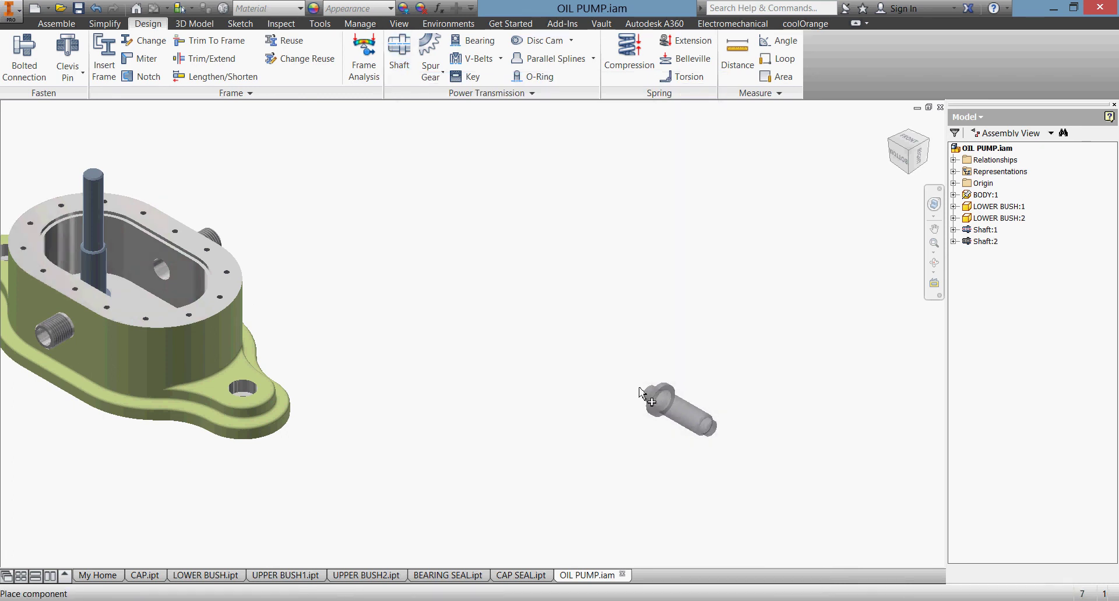
click(522, 385)
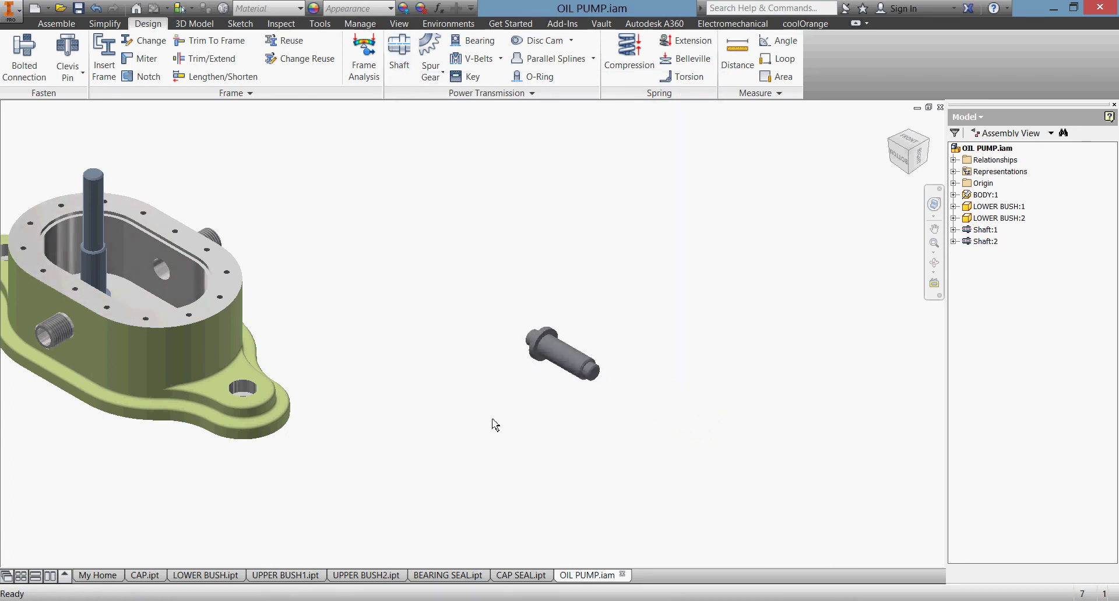
Assign the Steel, Alloy material to Shaft:2
click(561, 357)
click(276, 11)
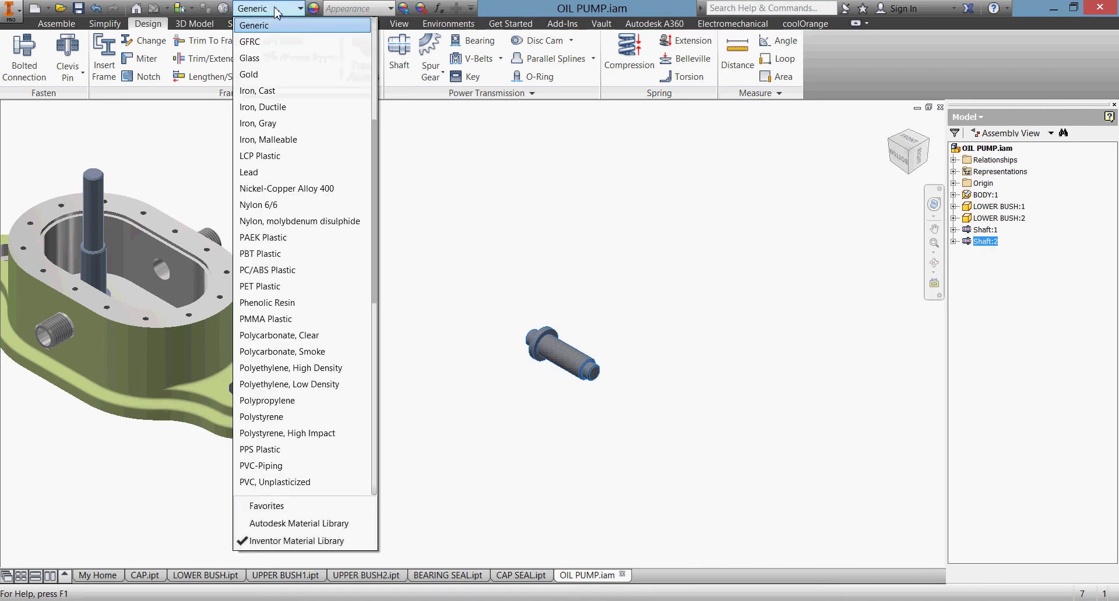
scroll(263, 479, down, 1)
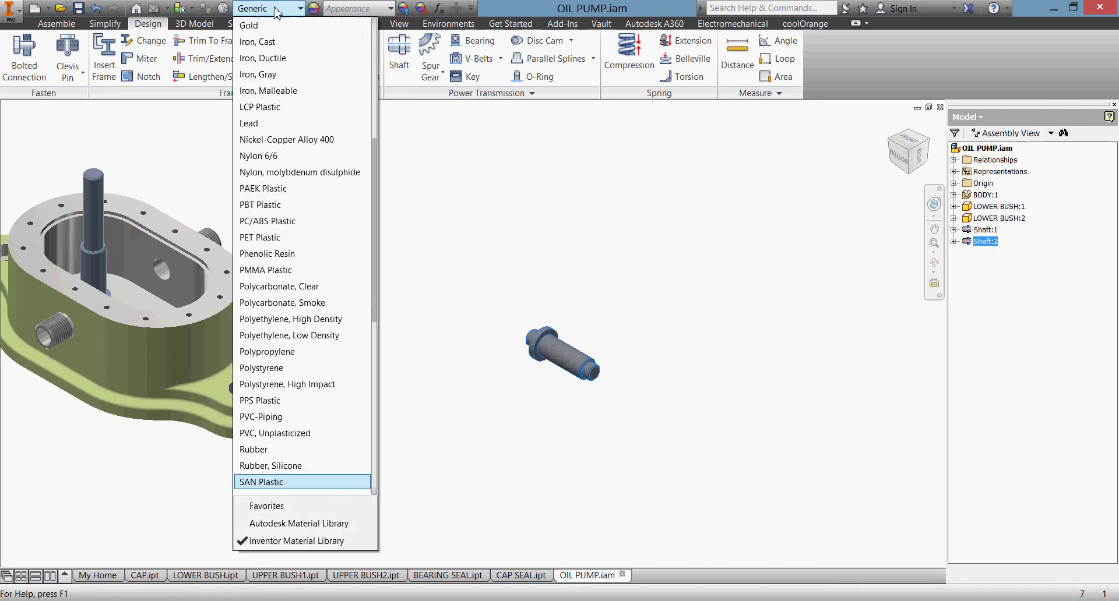
scroll(260, 215, down, 2)
scroll(259, 219, down, 3)
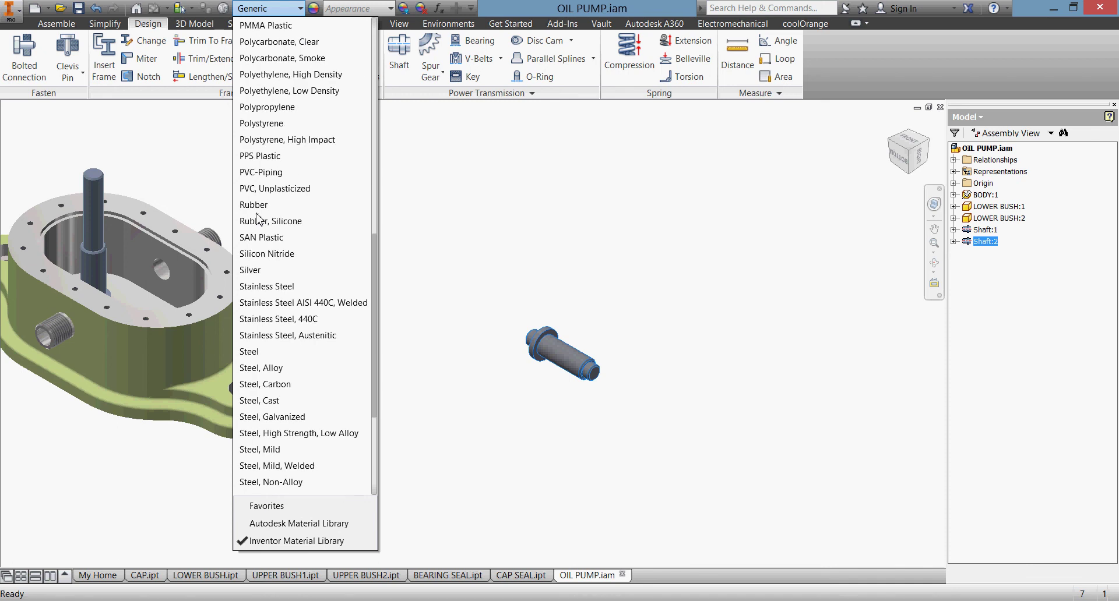
click(318, 369)
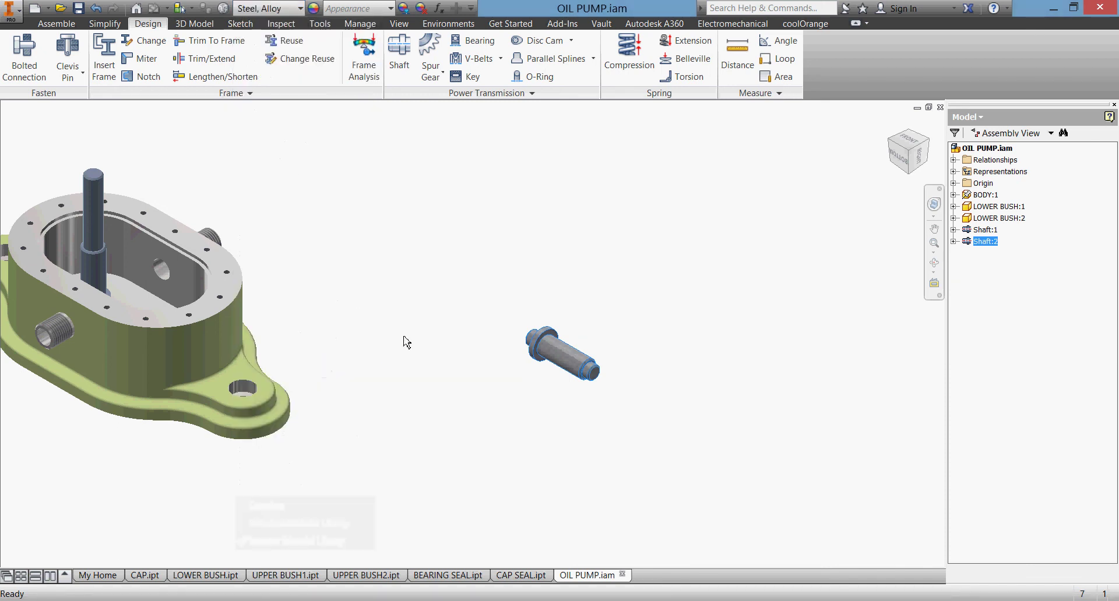
click(405, 338)
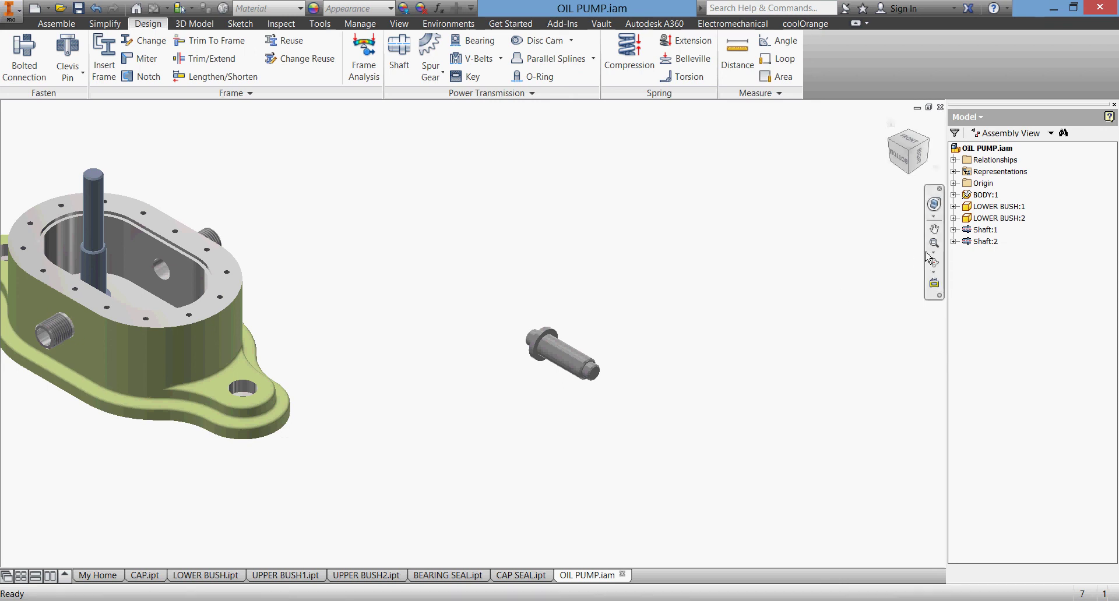
Assign the Steel, Alloy material to Shaft:1 as well
click(985, 230)
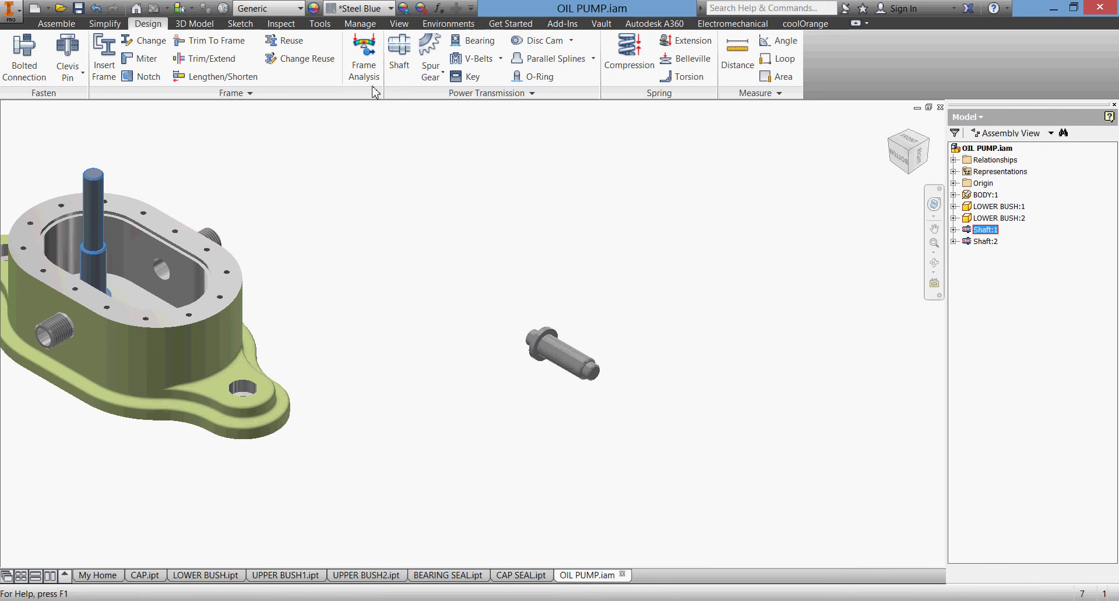
click(292, 19)
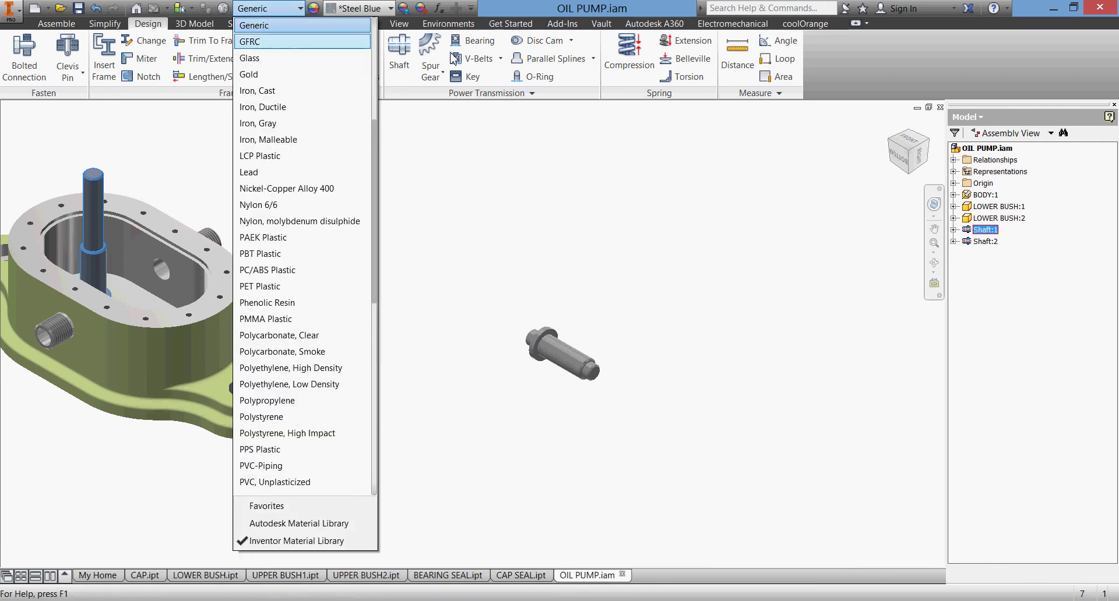
scroll(275, 334, down, 4)
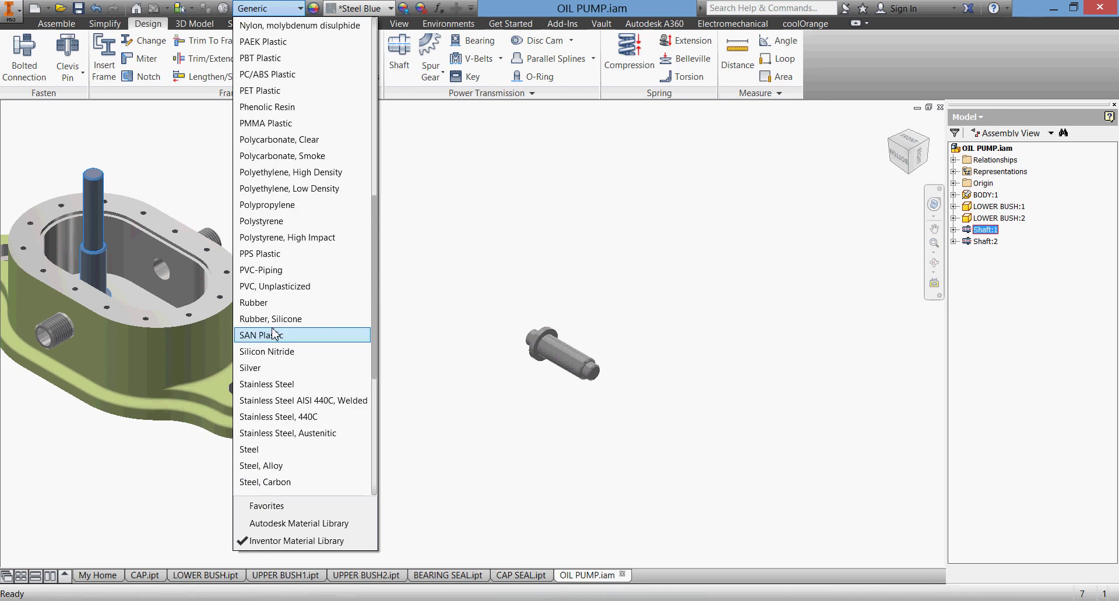
click(321, 466)
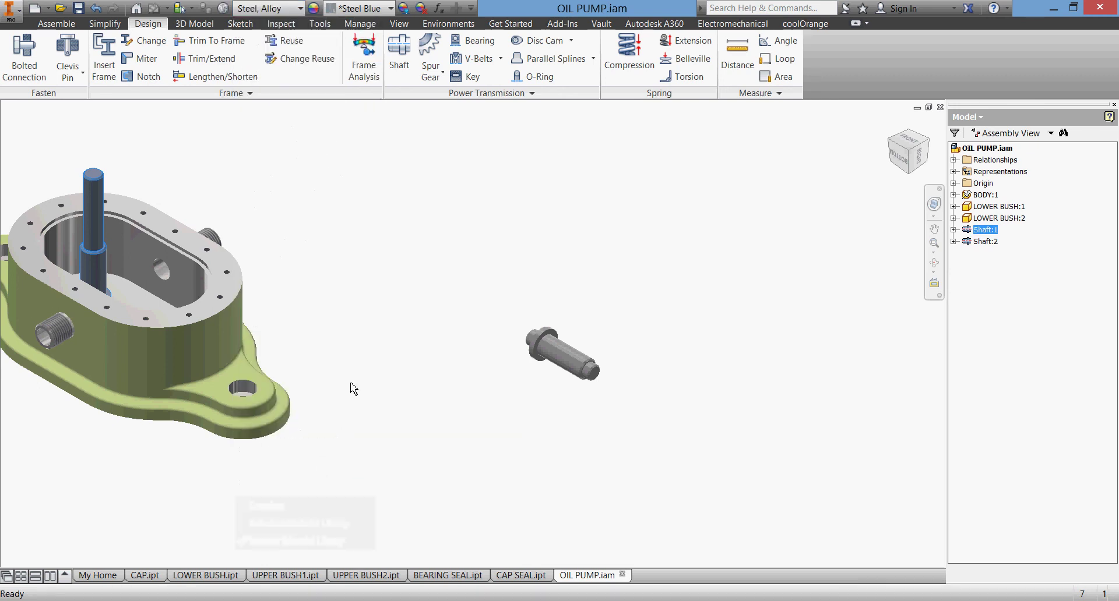
Dismiss the Appearance list unchanged, then zoom and pan to frame the pump body and Shaft:2
click(300, 226)
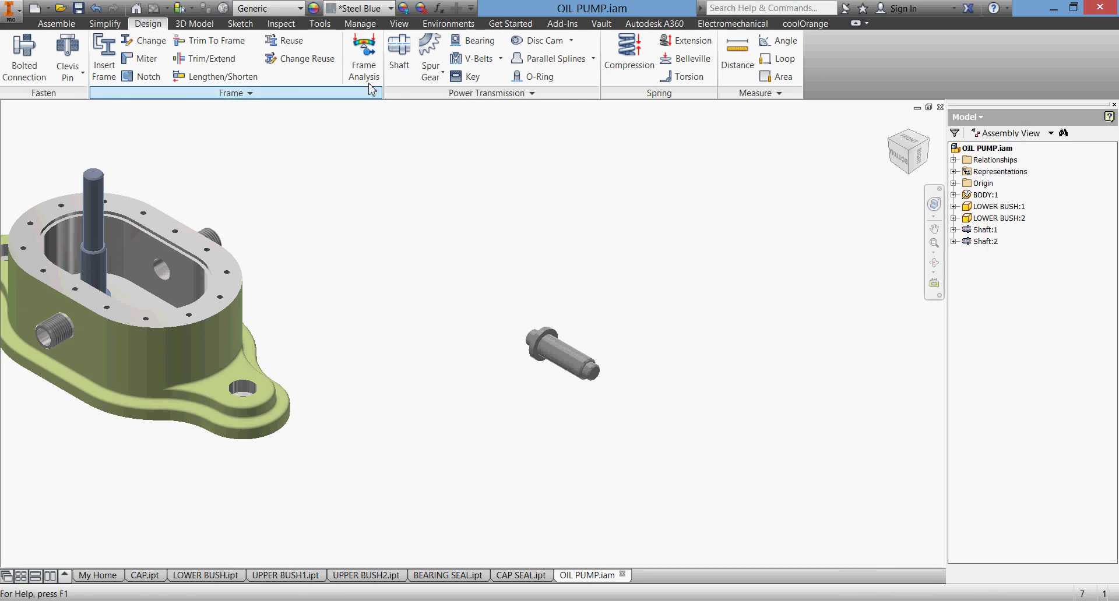
click(390, 10)
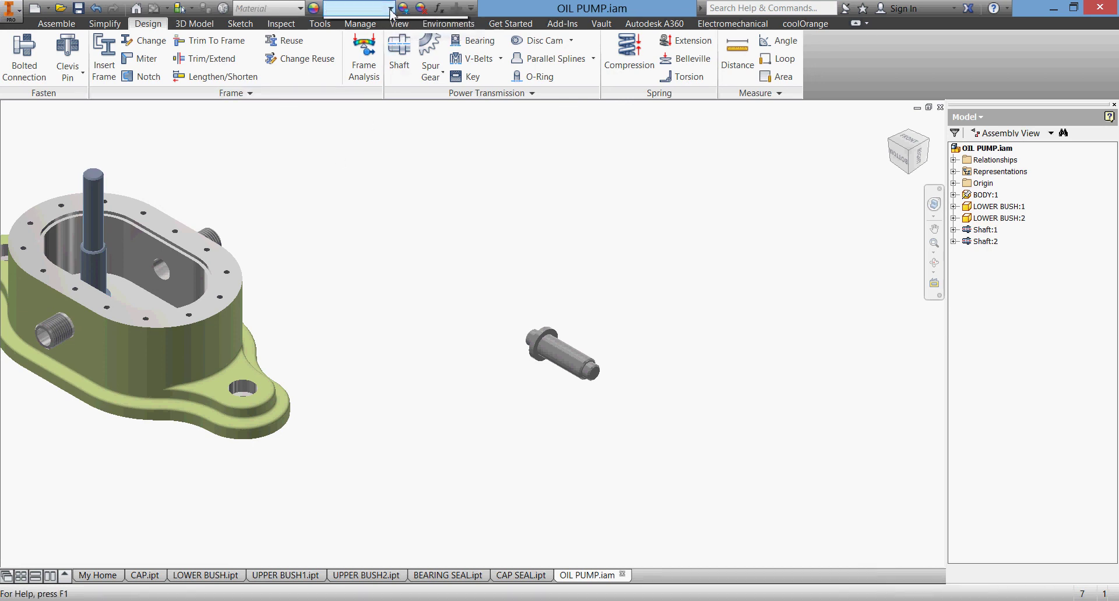
click(402, 177)
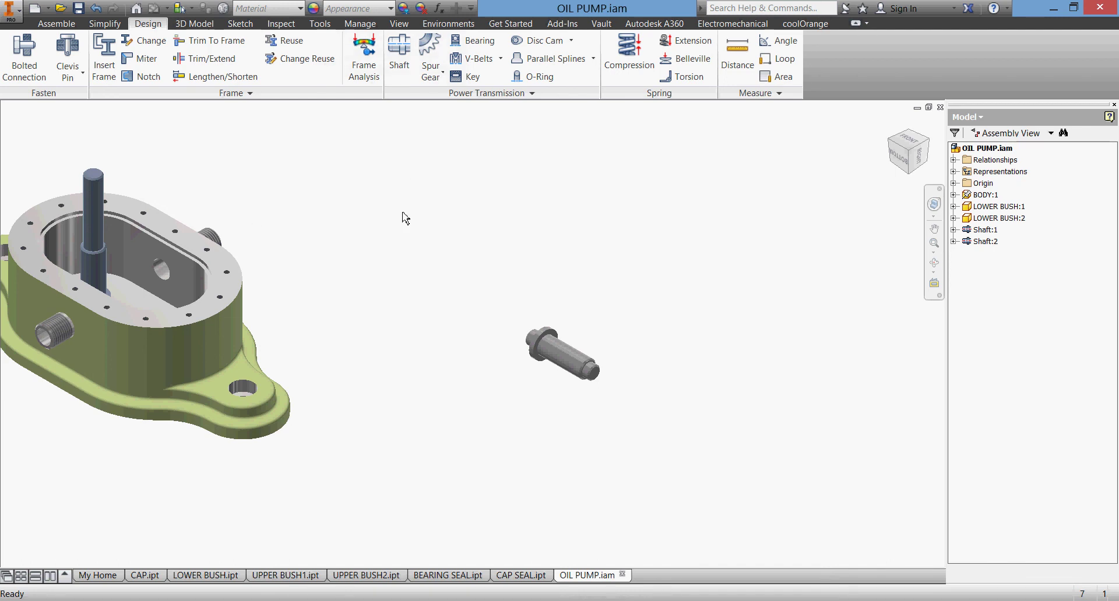
click(96, 189)
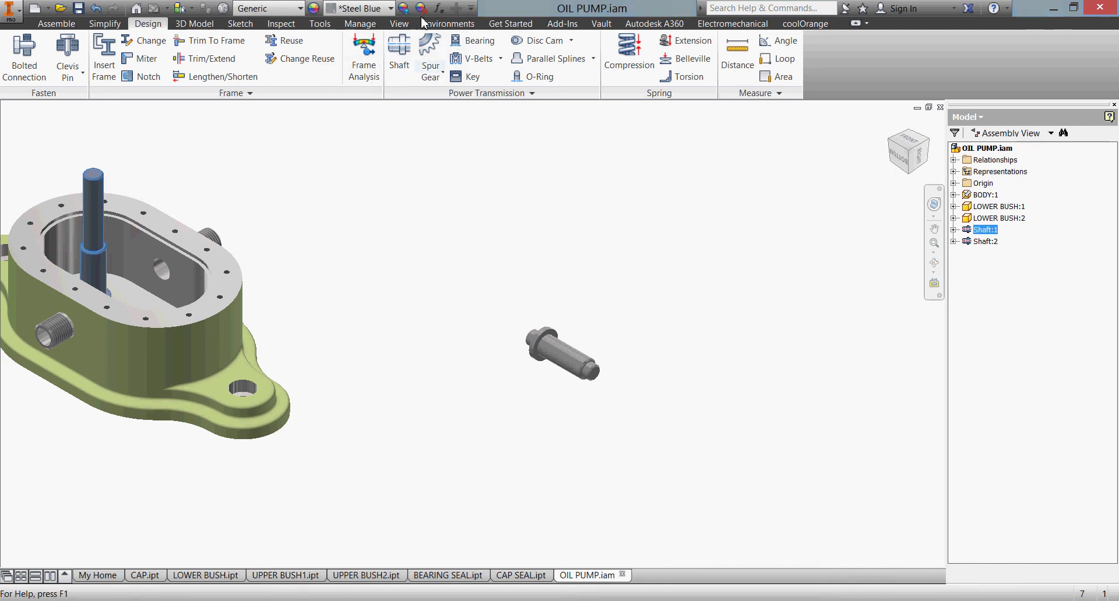
key(Escape)
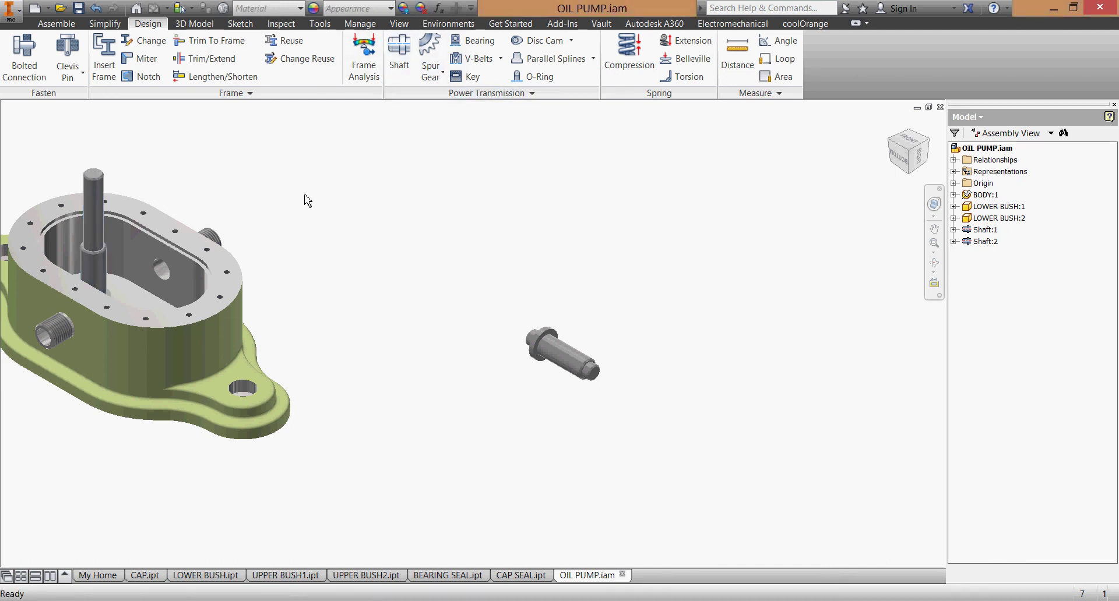
scroll(262, 177, down, 5)
middle_drag(262, 176, 300, 210)
scroll(298, 209, up, 4)
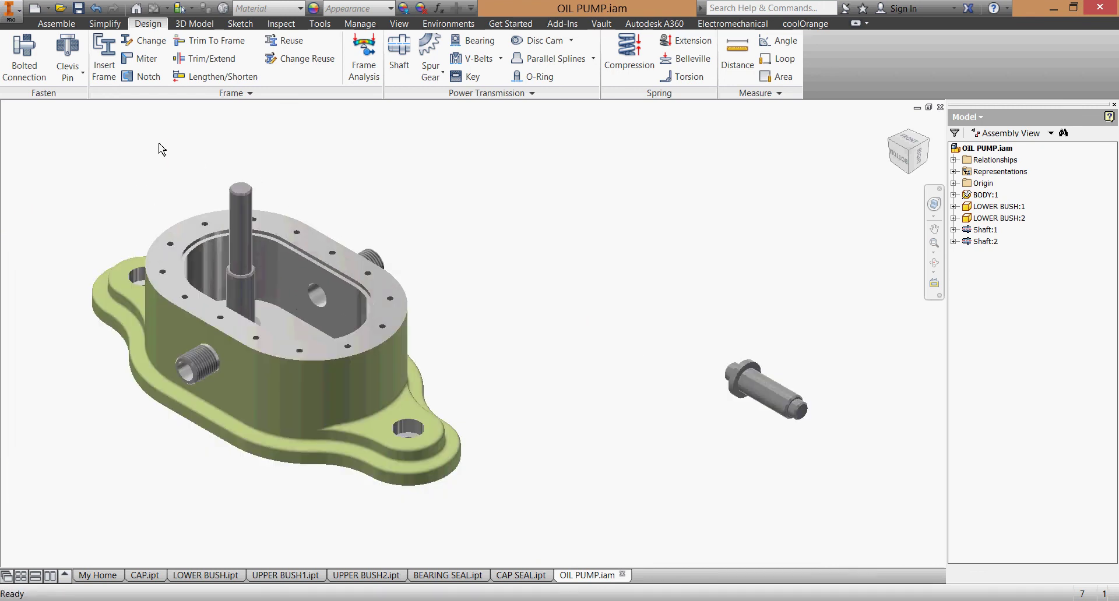
Start an Insert constraint and pick Shaft:2's stepped end edge
click(56, 23)
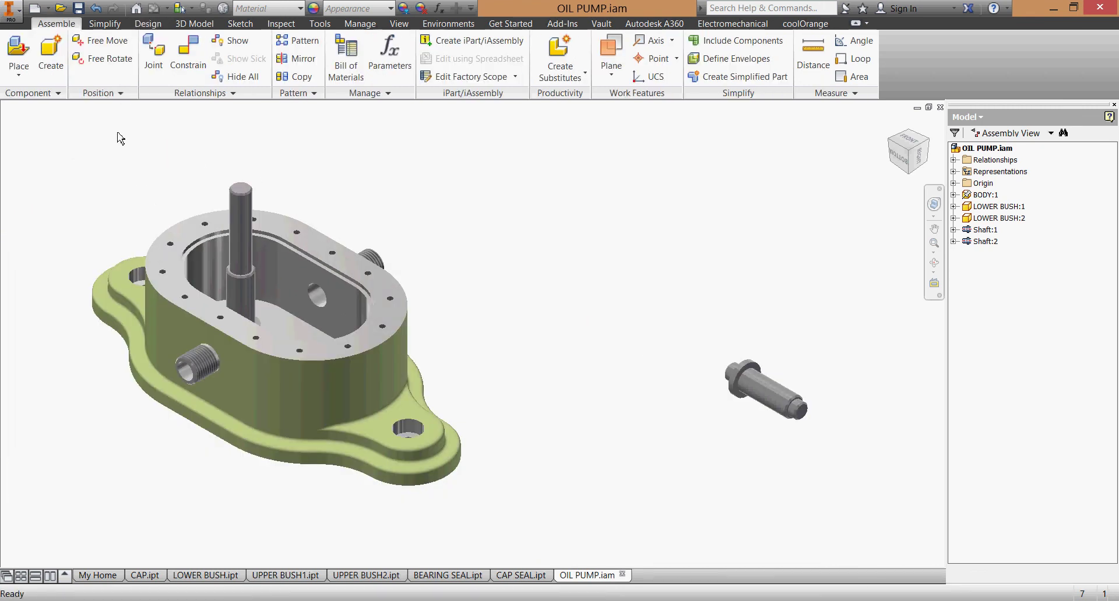
click(188, 55)
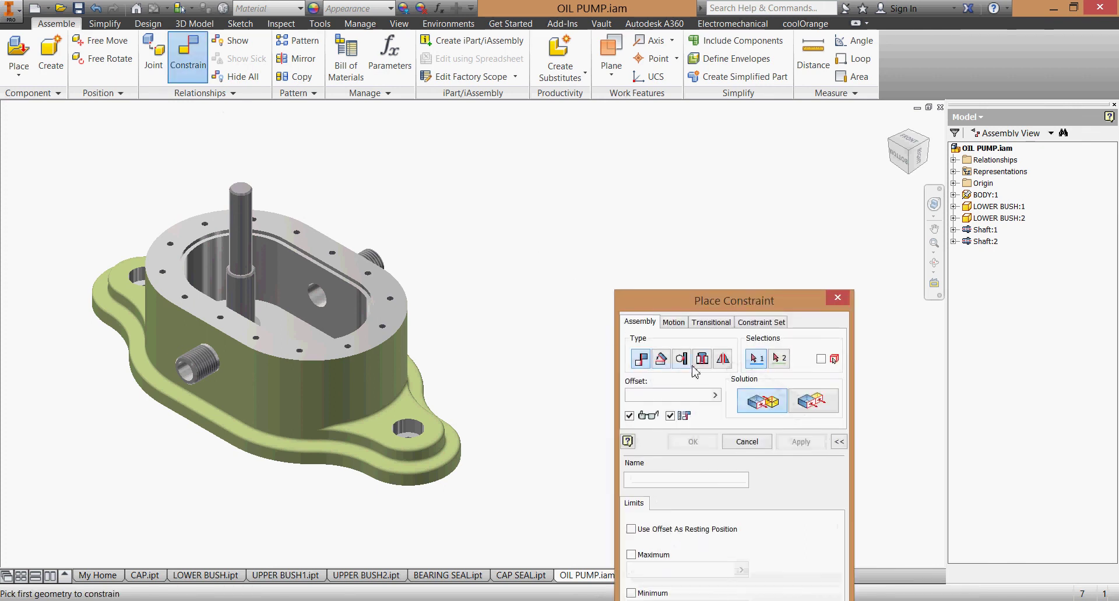
click(702, 359)
drag(734, 301, 441, 386)
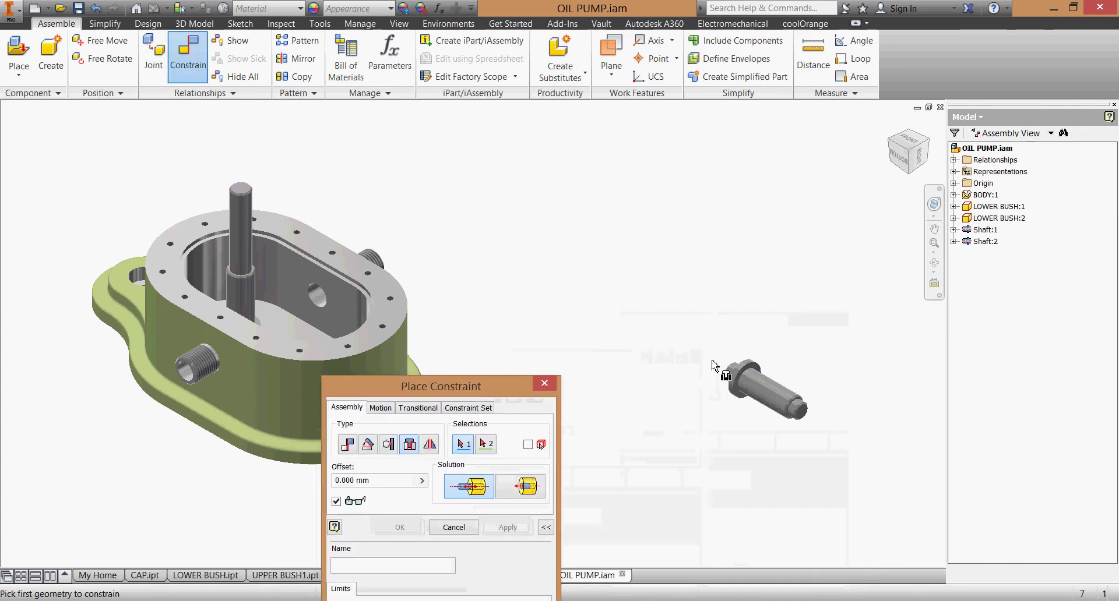
scroll(717, 364, up, 5)
middle_drag(728, 364, 612, 327)
key(F4)
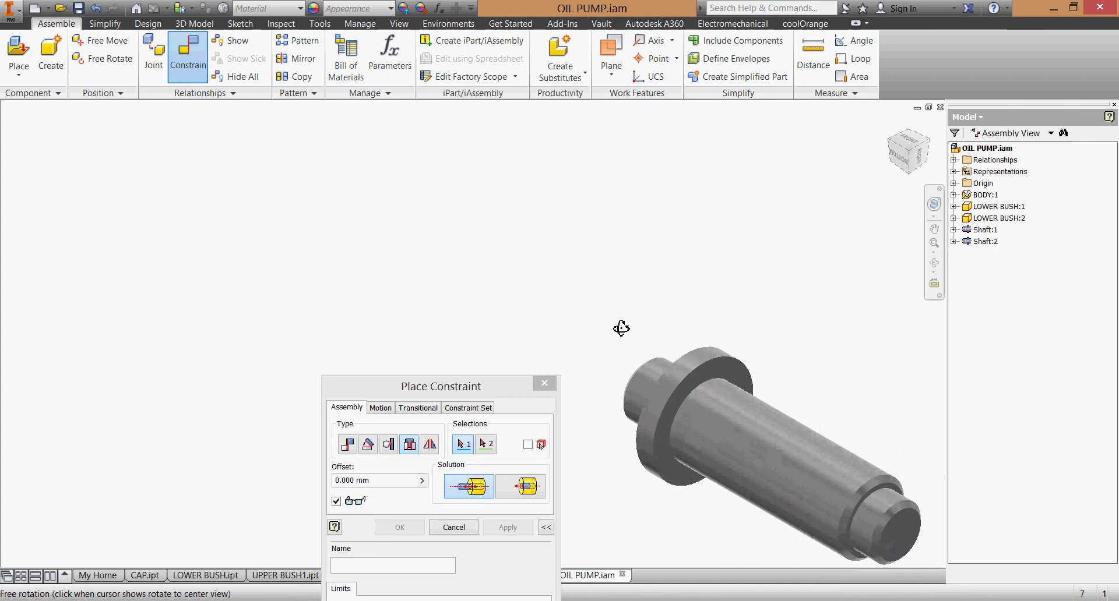
drag(622, 328, 579, 257)
middle_drag(579, 257, 566, 330)
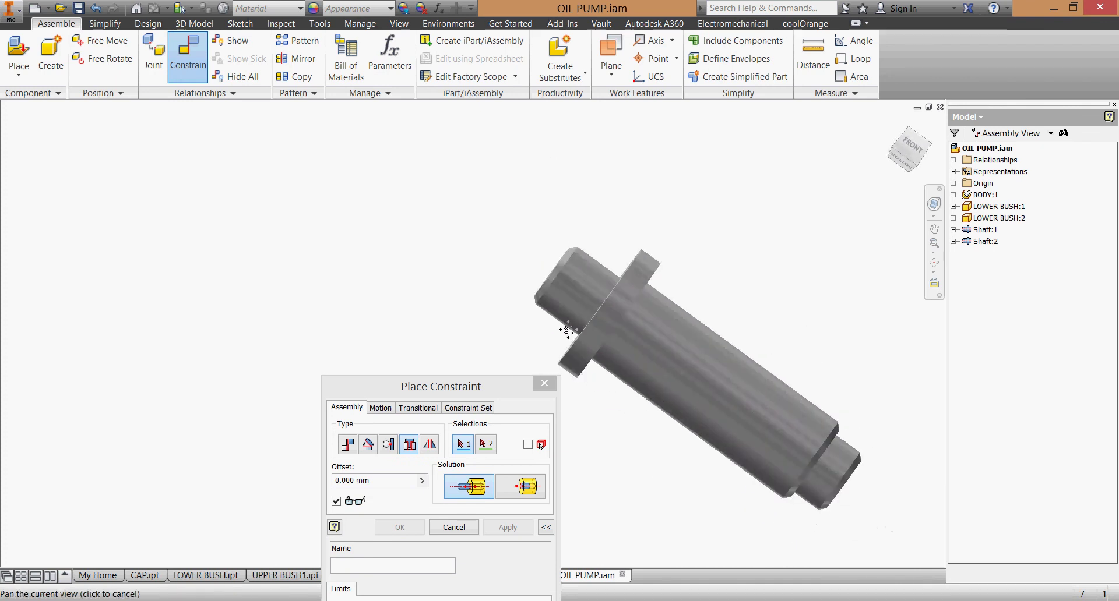
scroll(526, 289, up, 3)
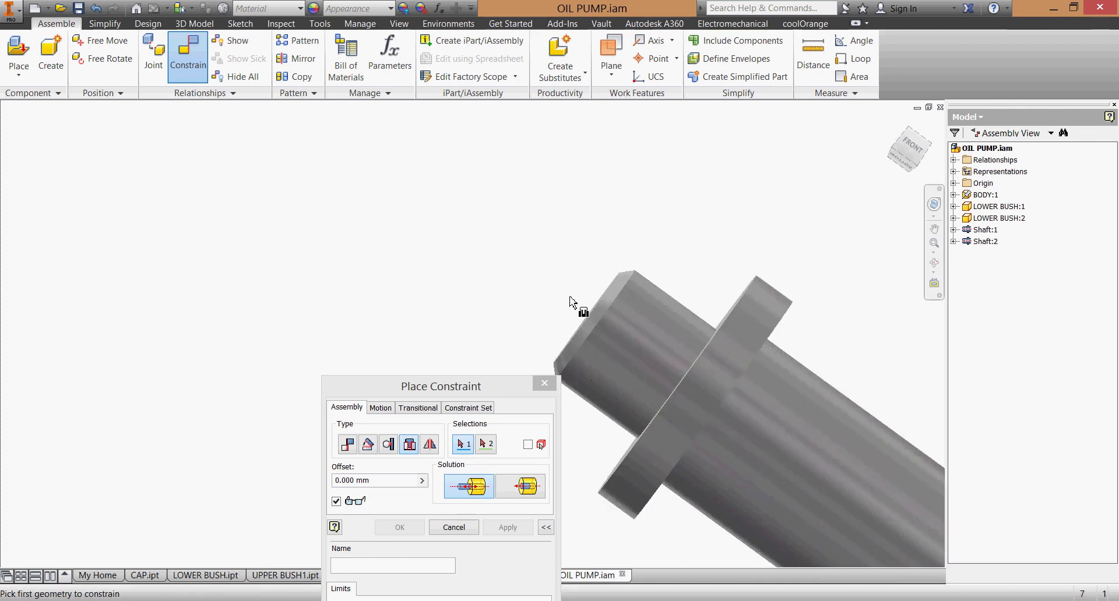
click(571, 298)
Pick the second lower bush's inner edge, choose Opposed, and apply to seat Shaft:2
scroll(550, 283, down, 5)
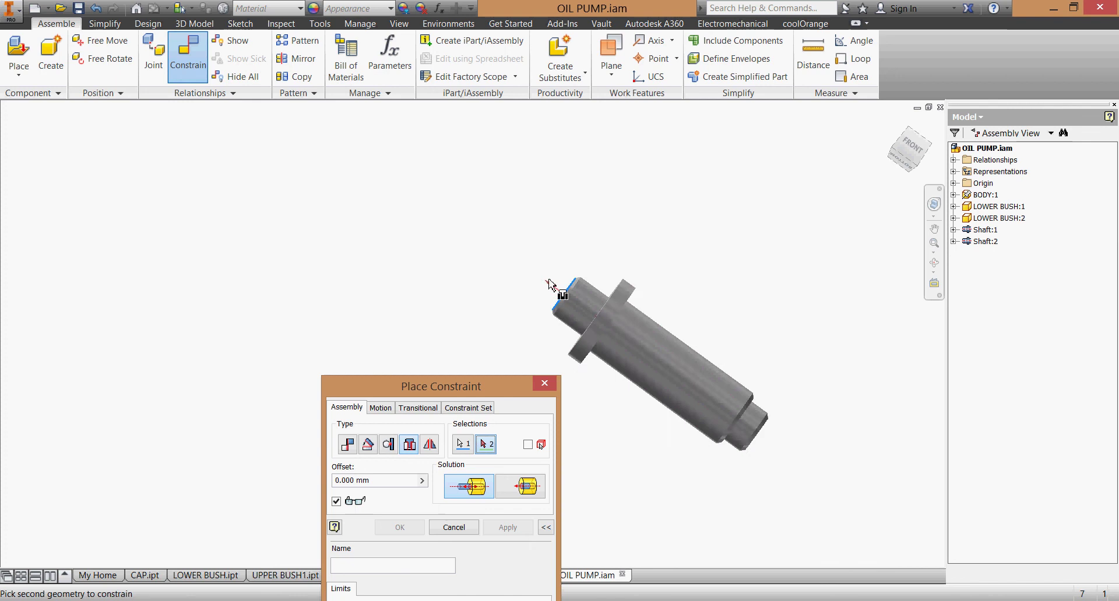
scroll(550, 284, down, 5)
scroll(267, 317, up, 6)
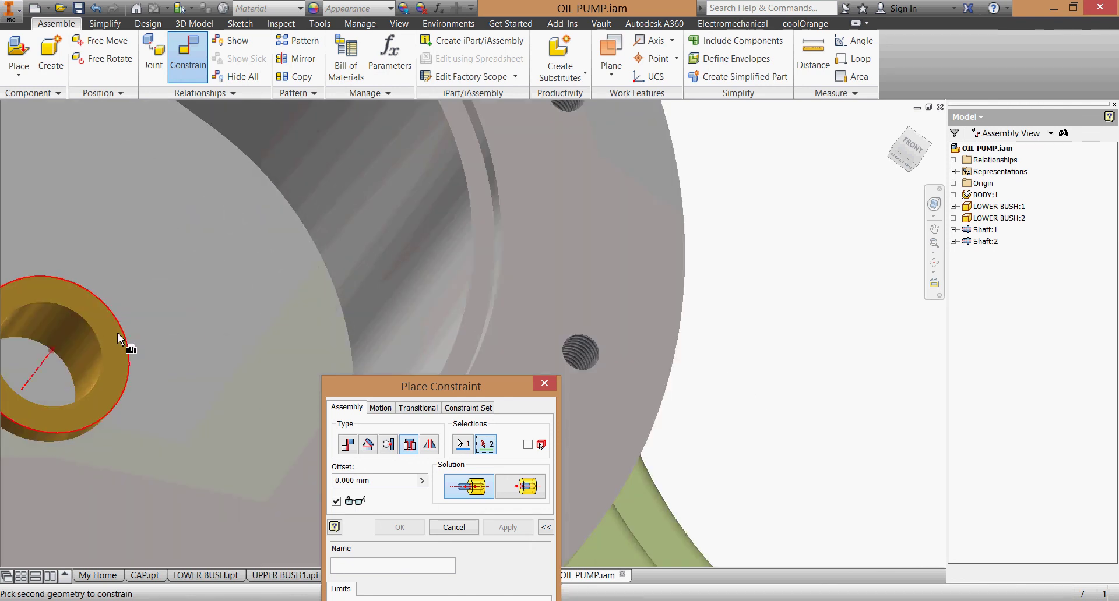
click(70, 370)
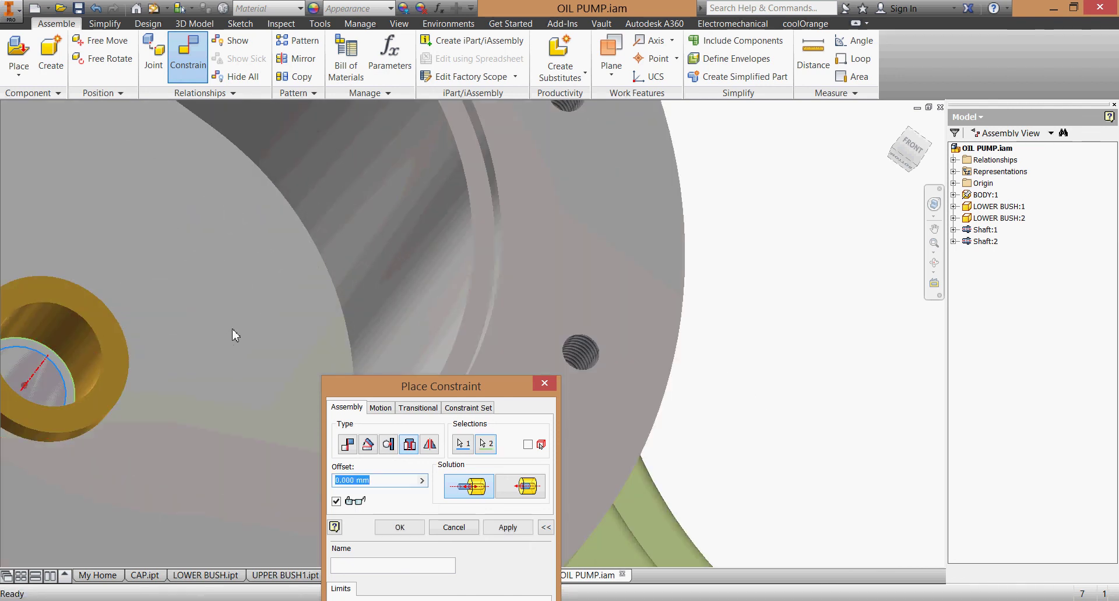
click(530, 490)
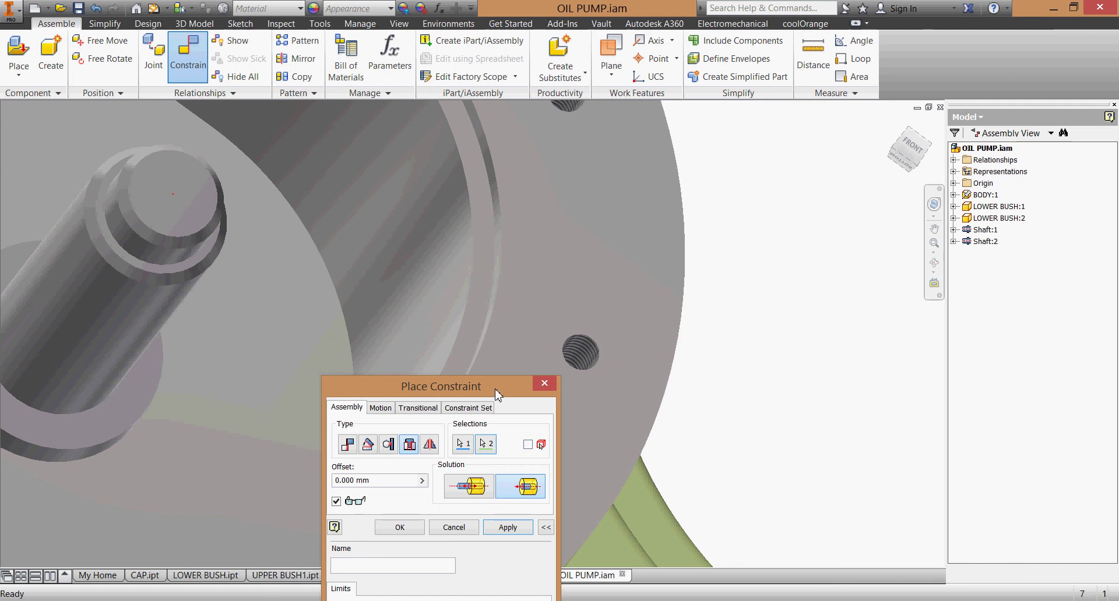
drag(498, 395, 676, 317)
click(587, 421)
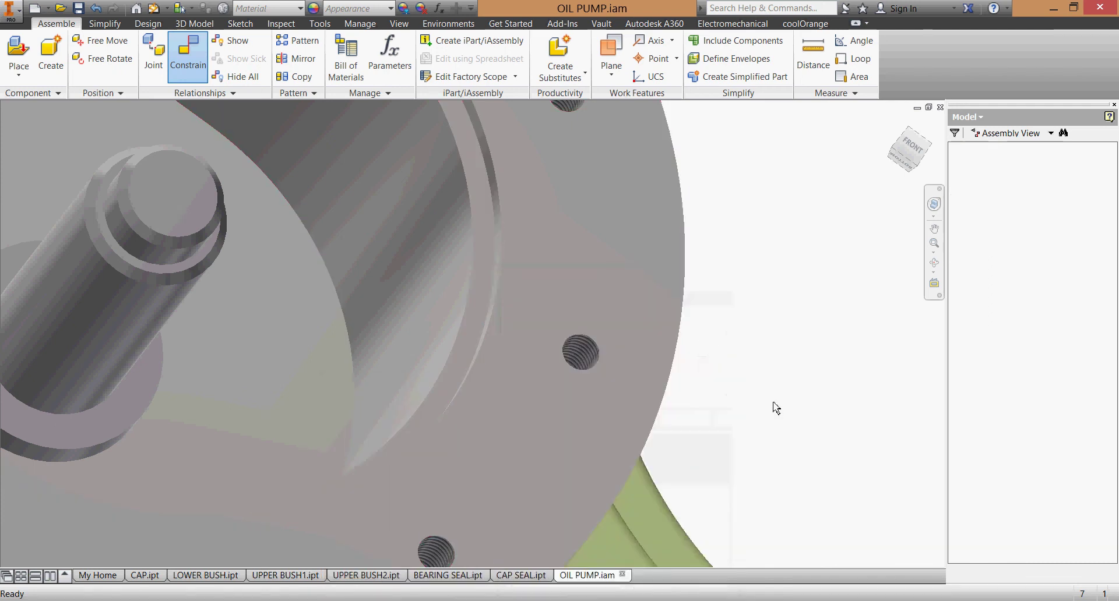
key(Home)
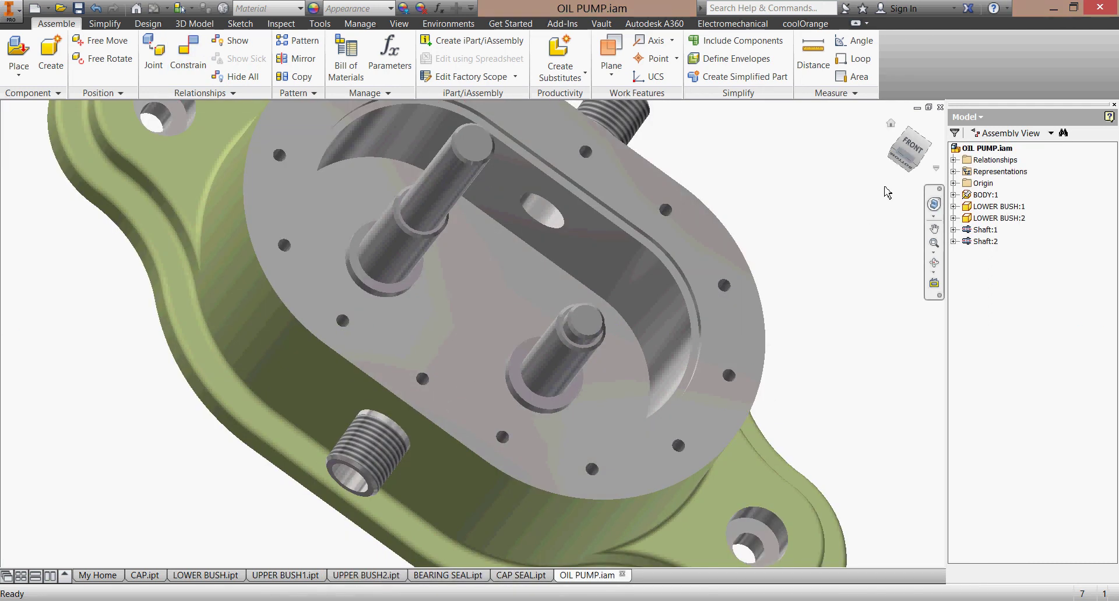
Return to the home view and save the oil pump assembly with its dependent shaft files
click(890, 124)
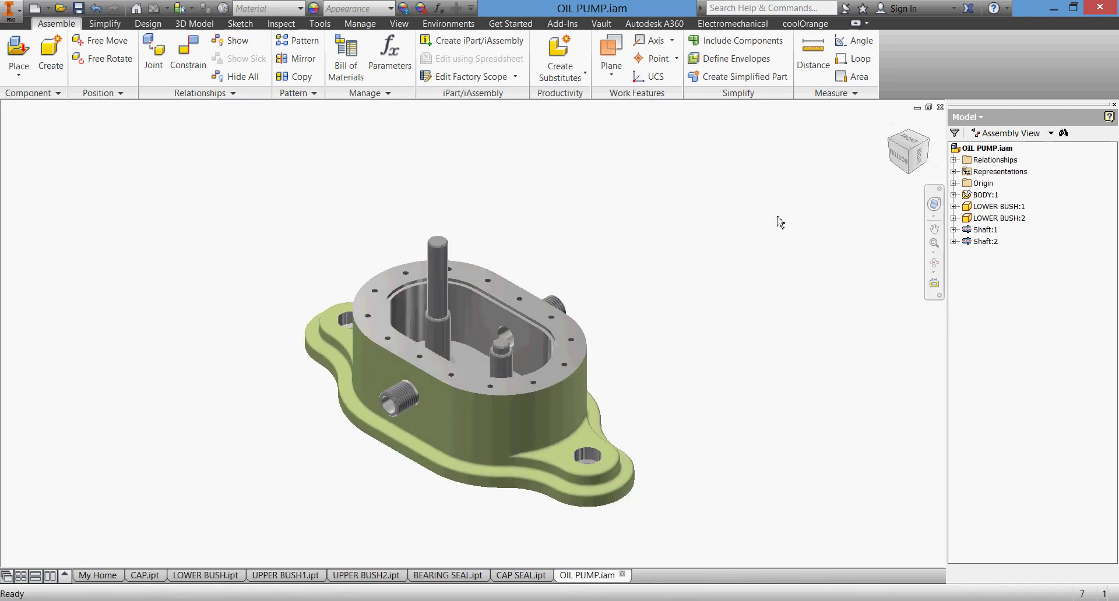
click(78, 9)
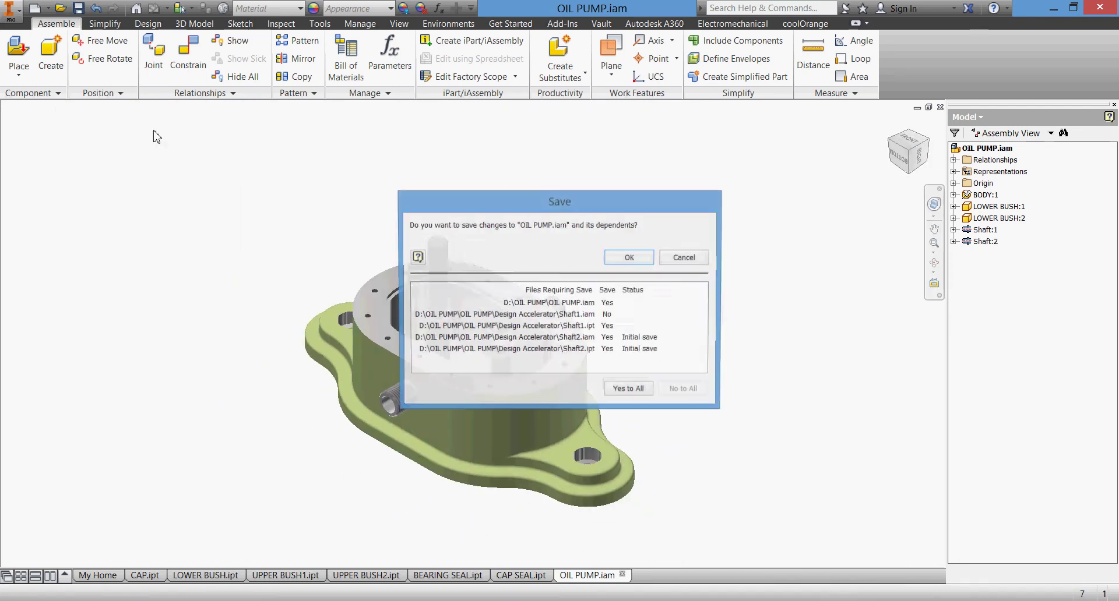
click(630, 260)
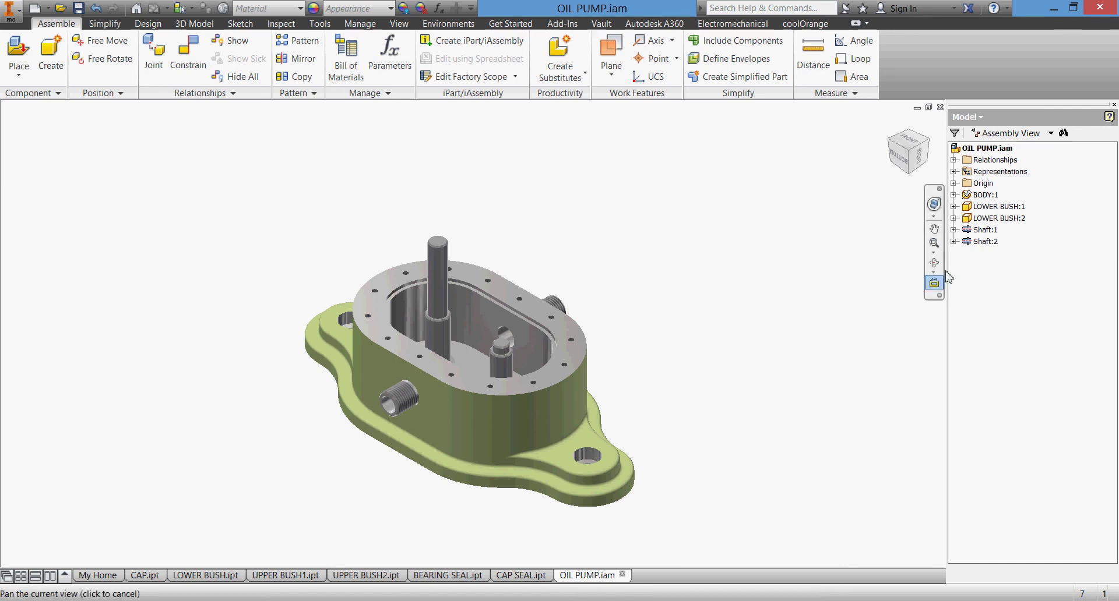
Review the bill of materials for Shaft:1, then close it
right_click(972, 231)
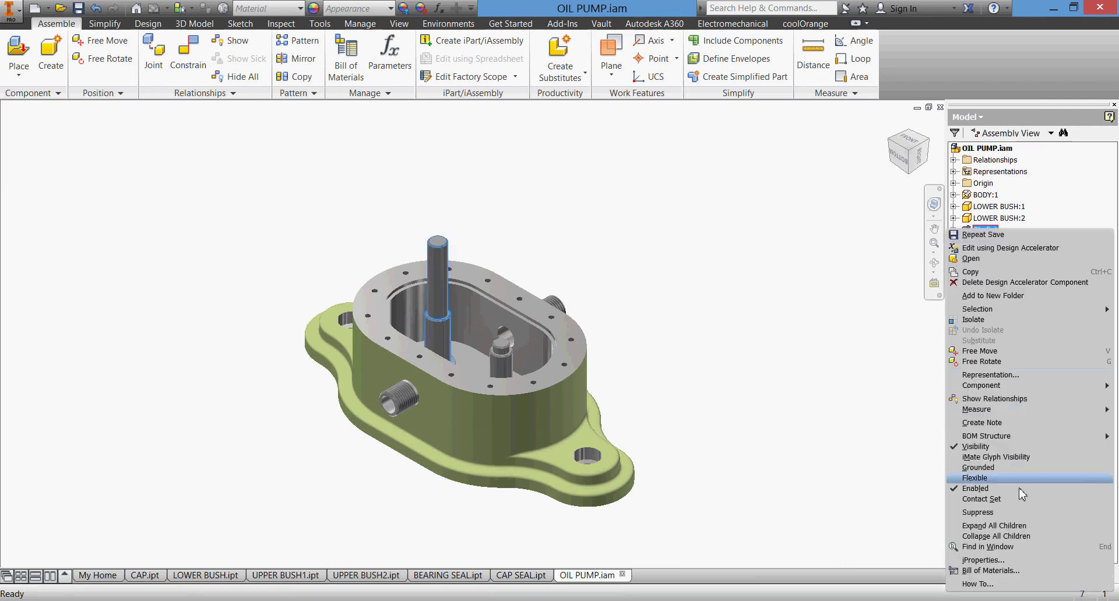
click(1026, 572)
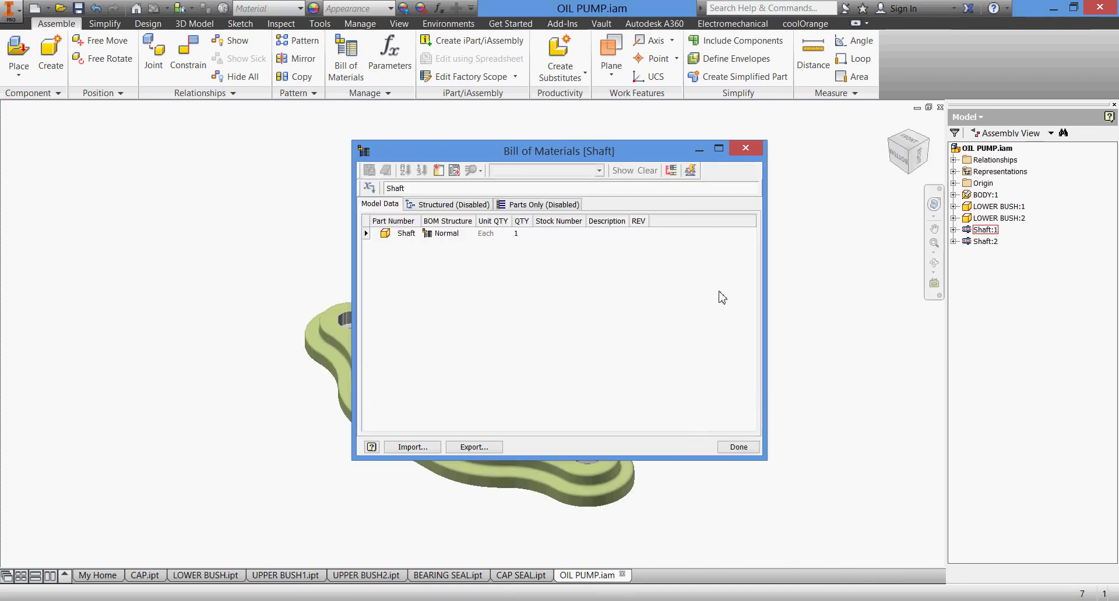
click(743, 149)
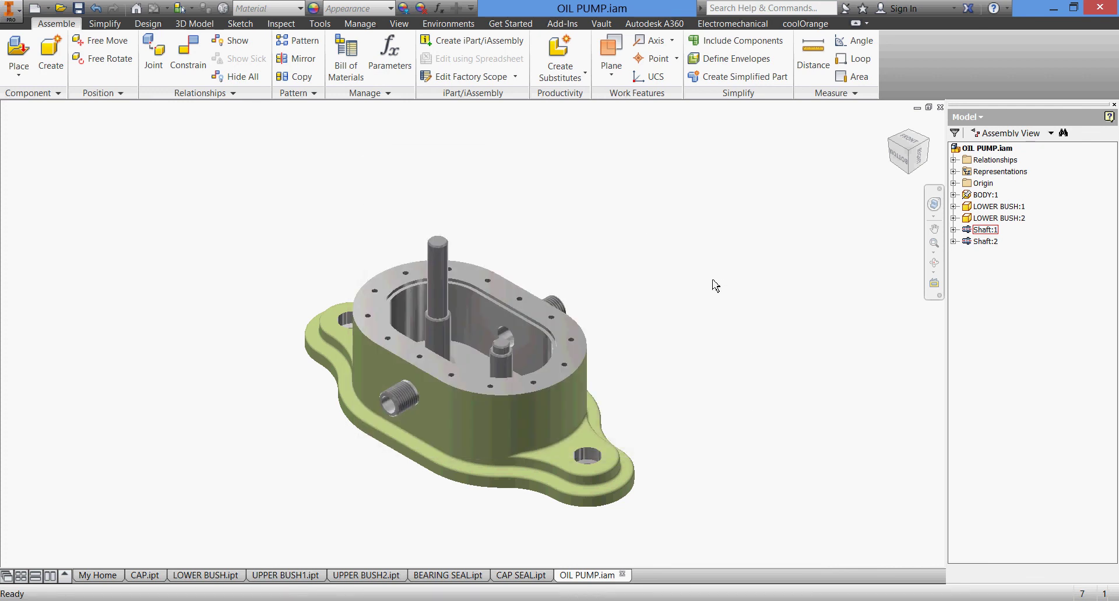
Create a half section view through the assembly's origin XZ Plane at zero offset
click(400, 23)
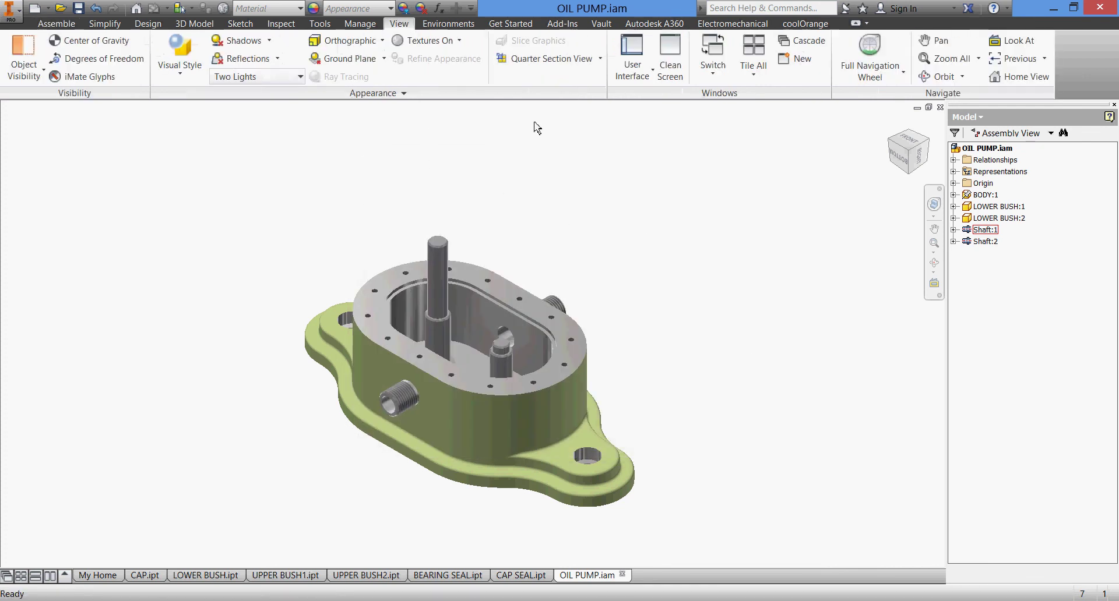
click(600, 58)
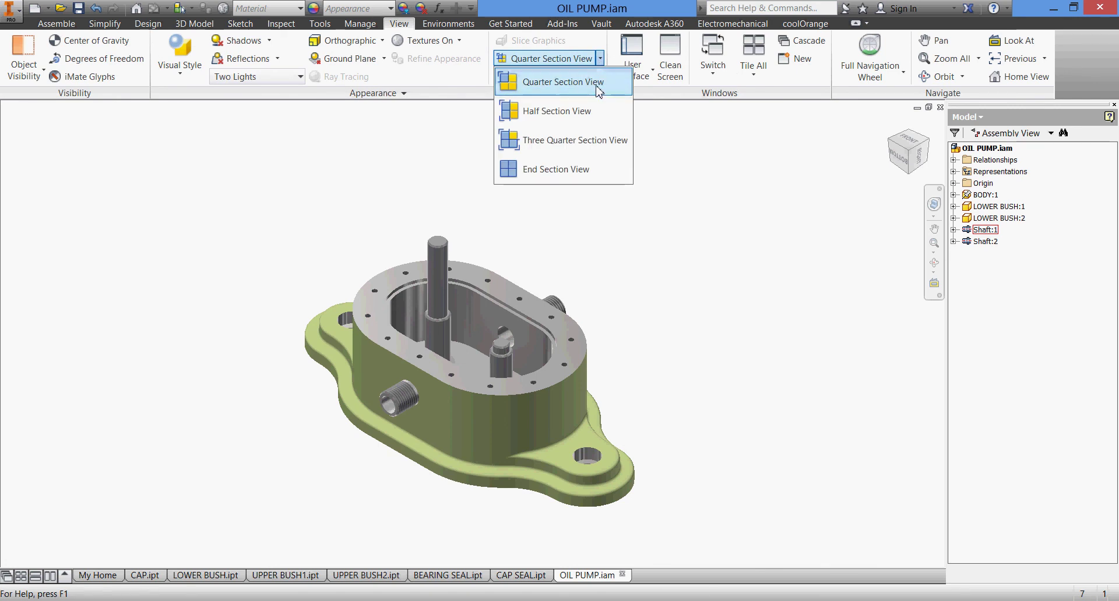
click(592, 113)
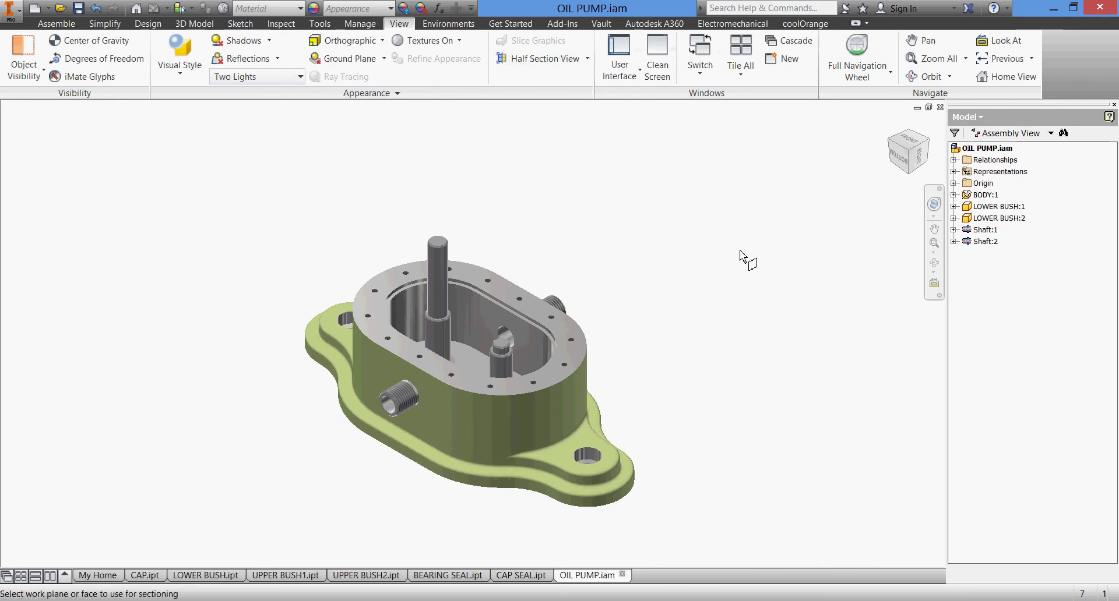
click(954, 183)
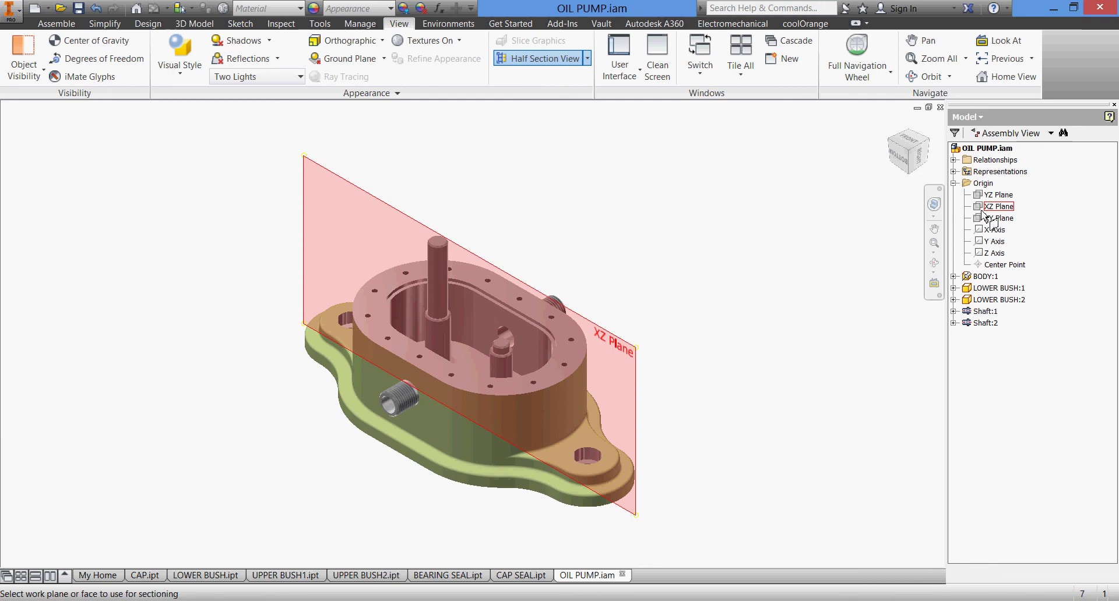
click(979, 211)
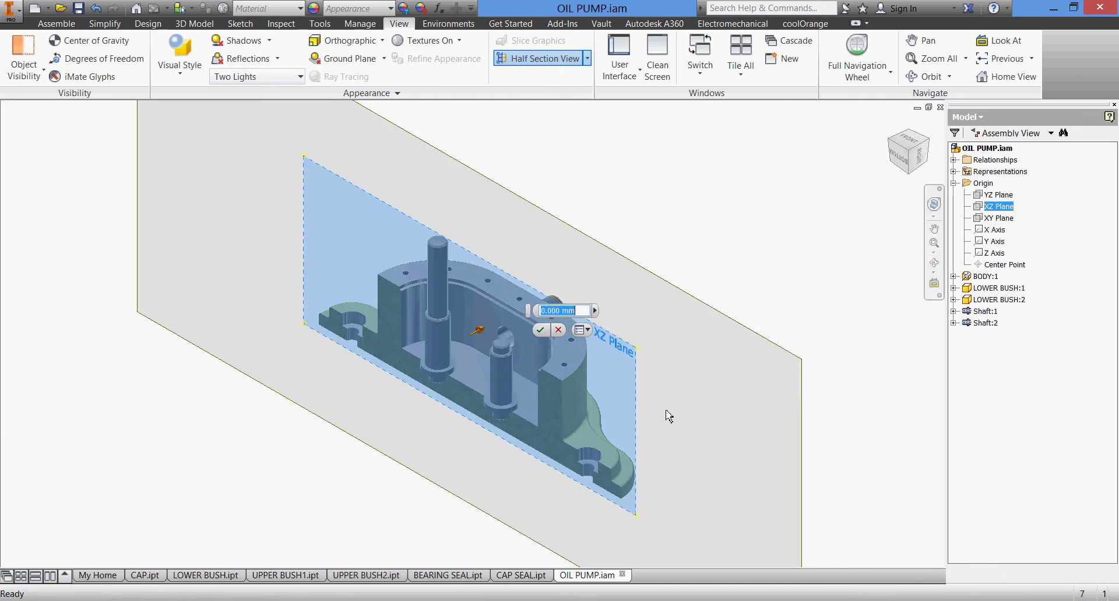
click(541, 330)
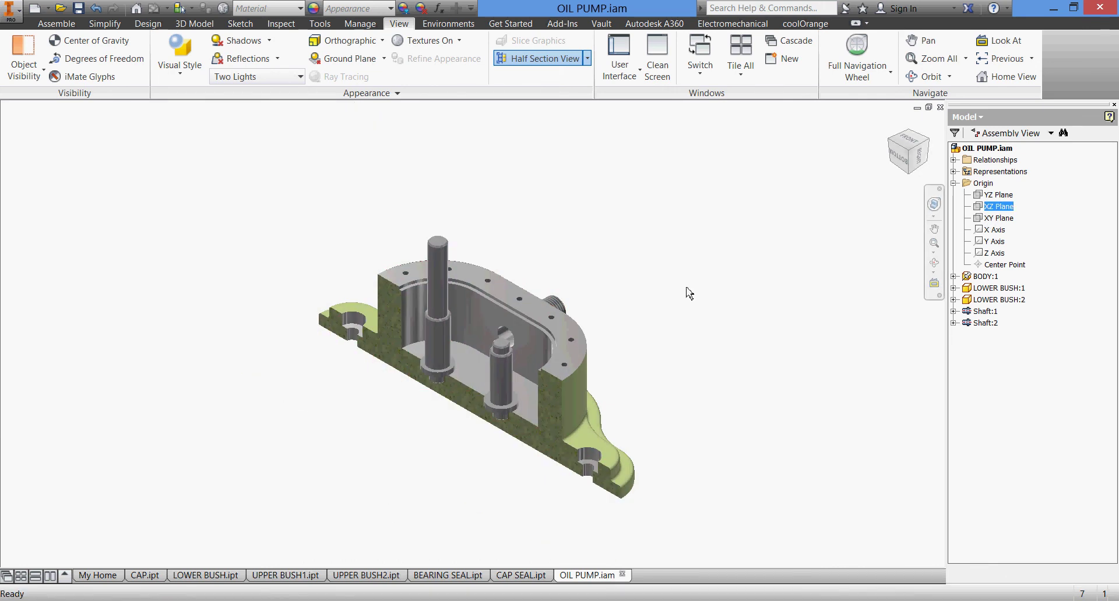
Inspect the cut from below to confirm both shafts seat in their lower bushes
click(902, 169)
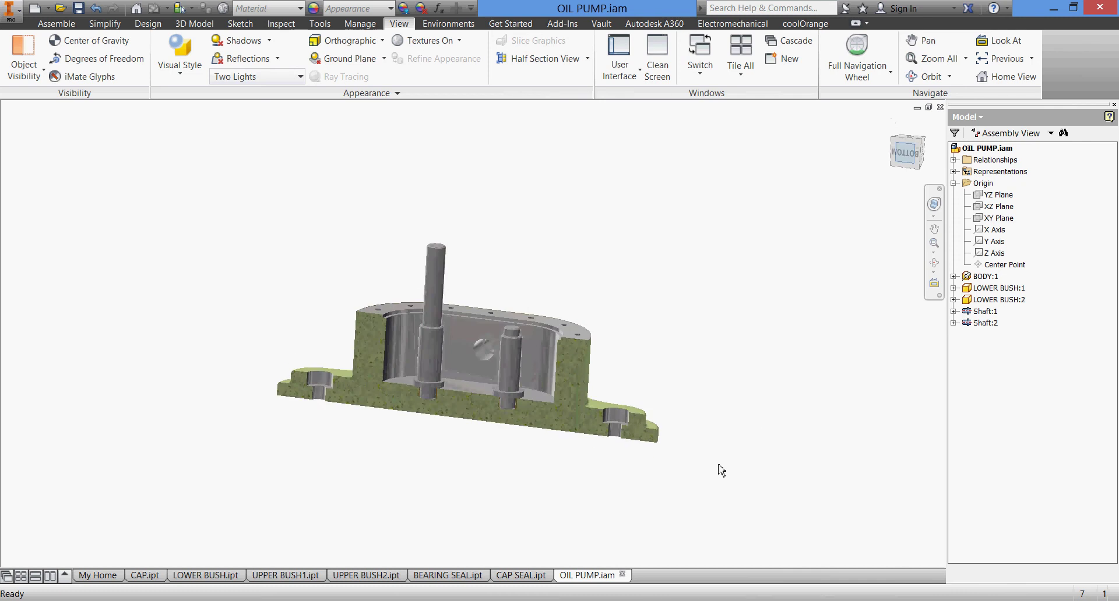
scroll(513, 412, up, 5)
middle_drag(441, 480, 697, 451)
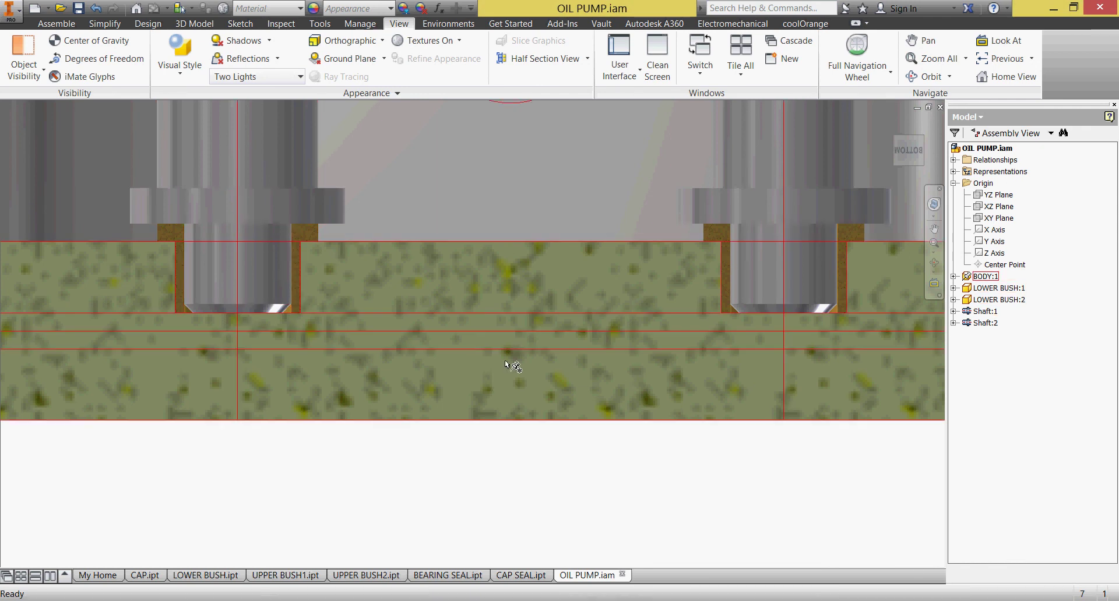
scroll(602, 422, down, 3)
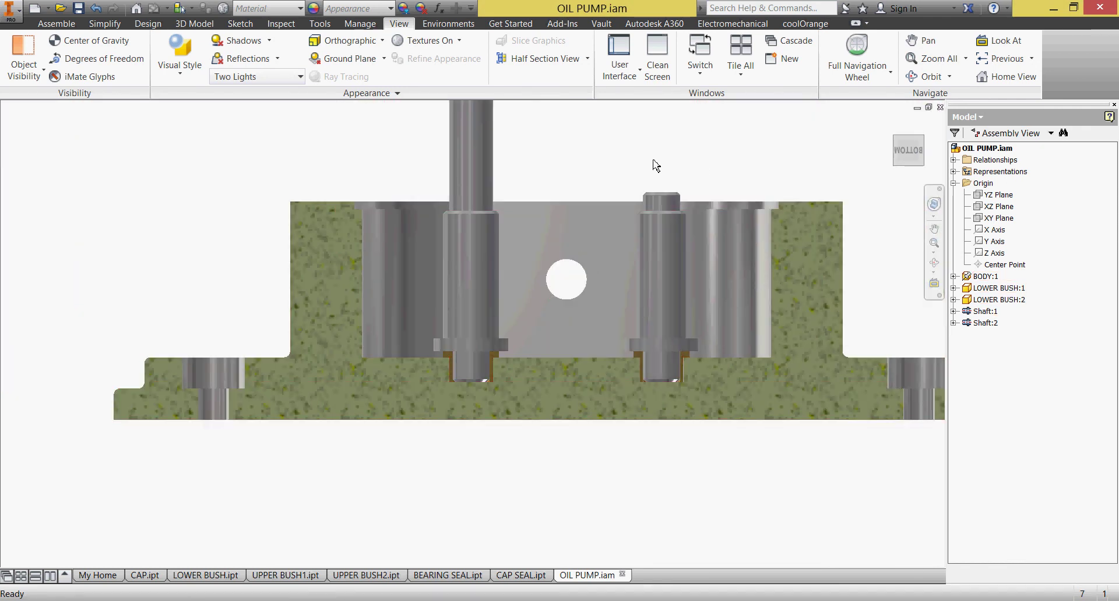
click(890, 123)
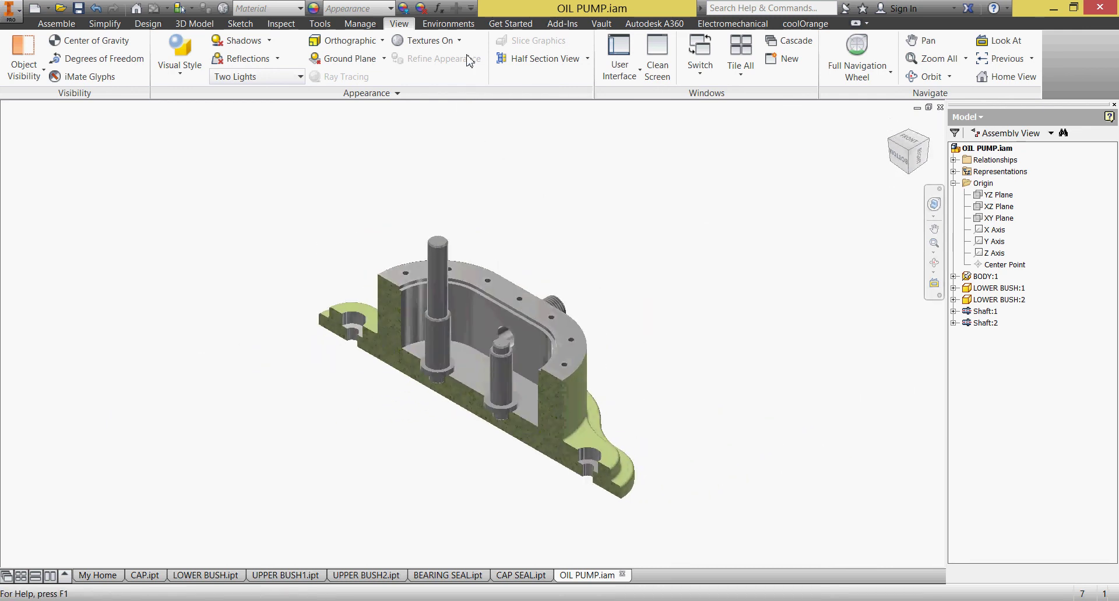
End the half section view to show the whole pump, then save the assembly
click(588, 59)
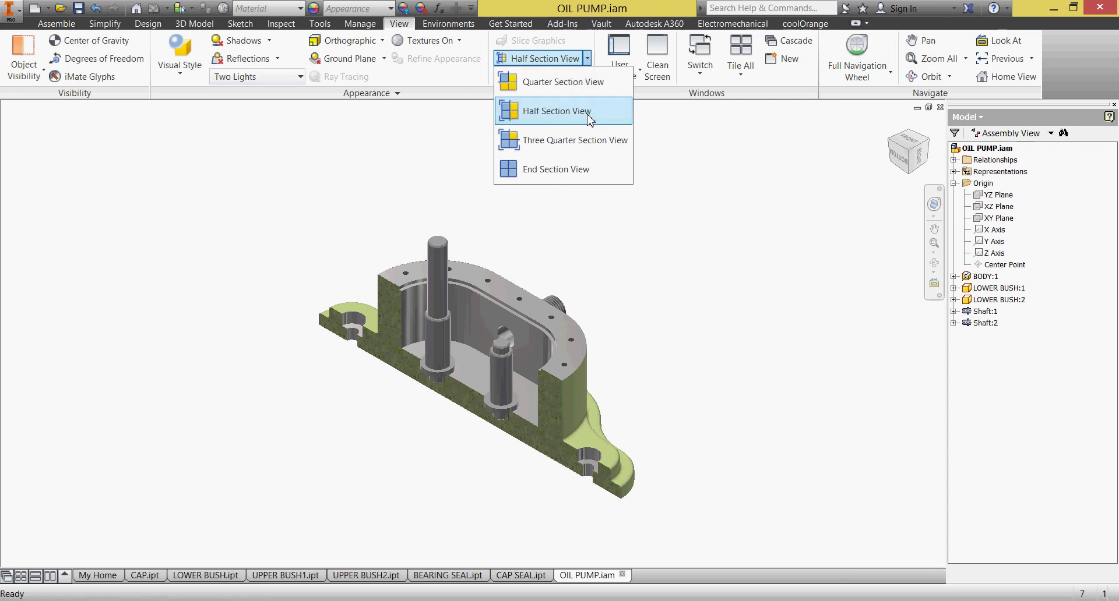
click(600, 170)
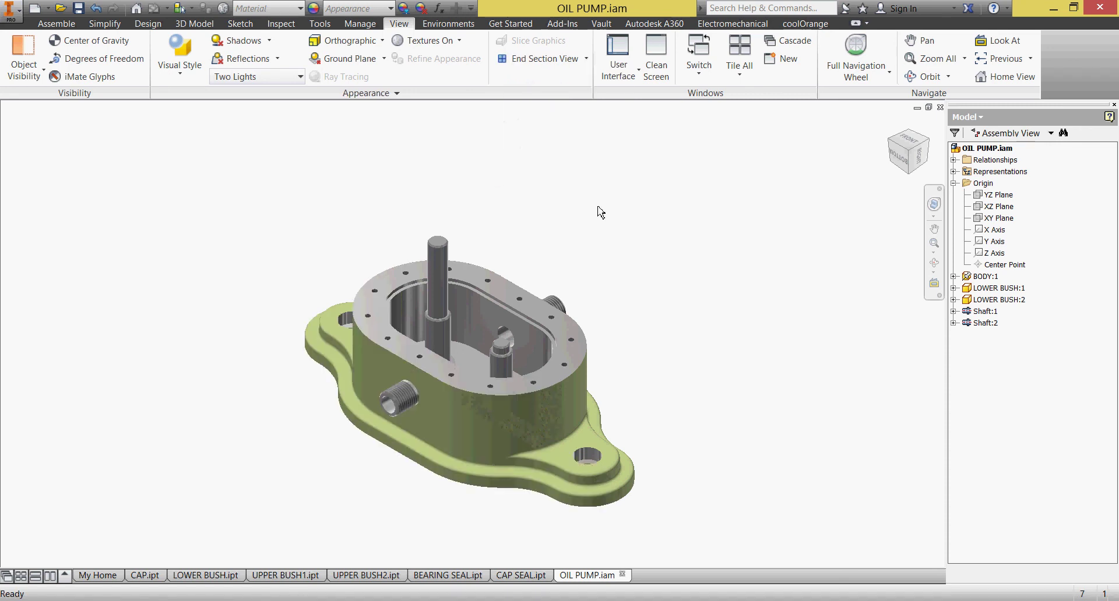
click(78, 8)
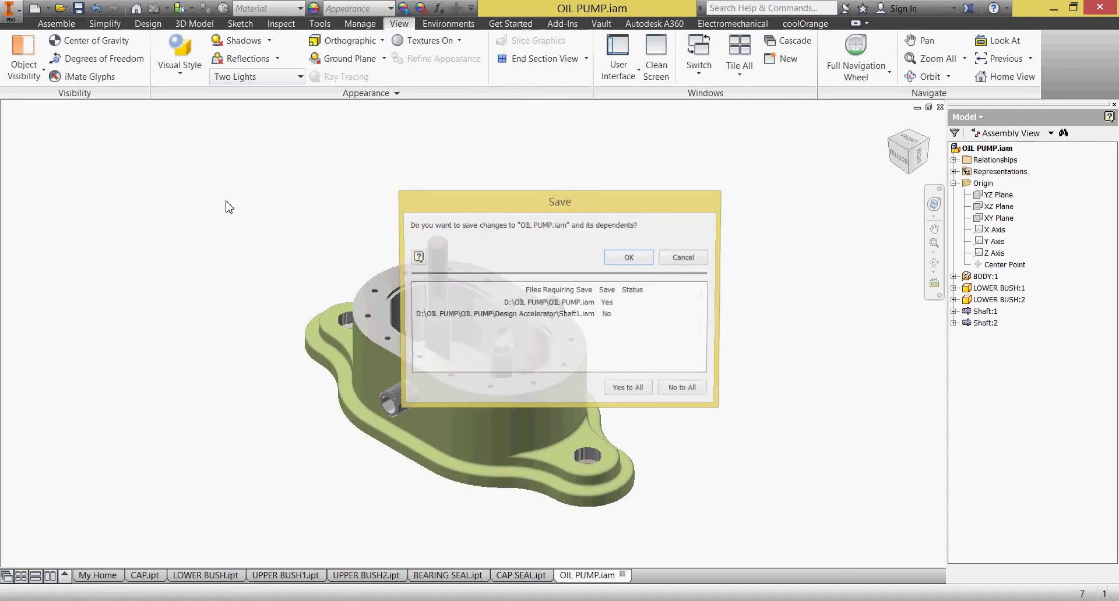
click(635, 260)
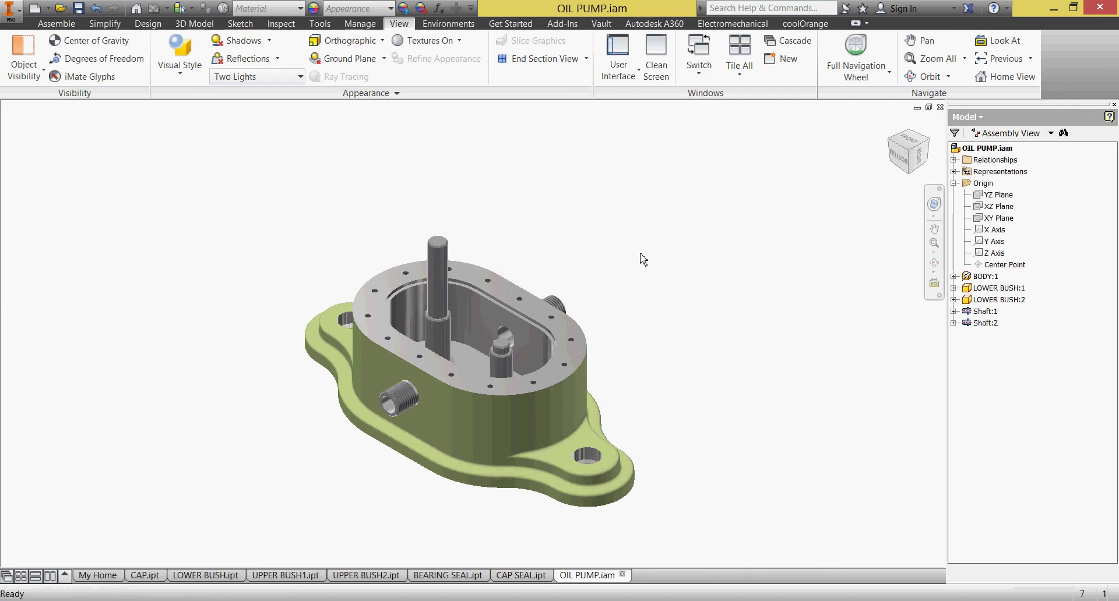